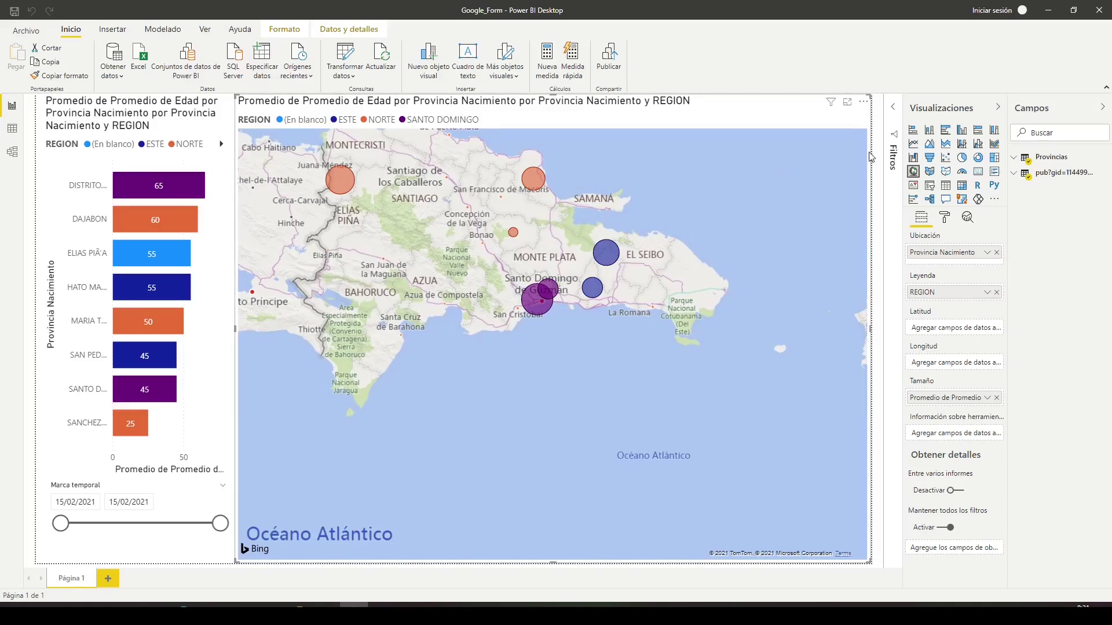
- Collapse the Visualizations and Fields panes, re-centre the map, then bring up the patient intake form in Chrome
click(1000, 109)
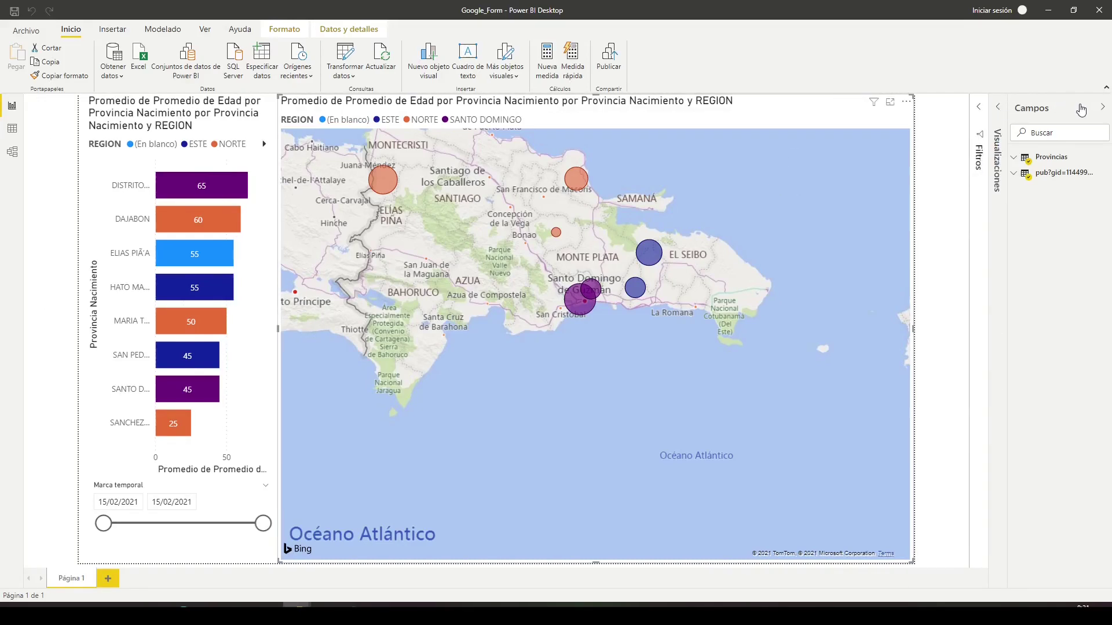
click(1080, 109)
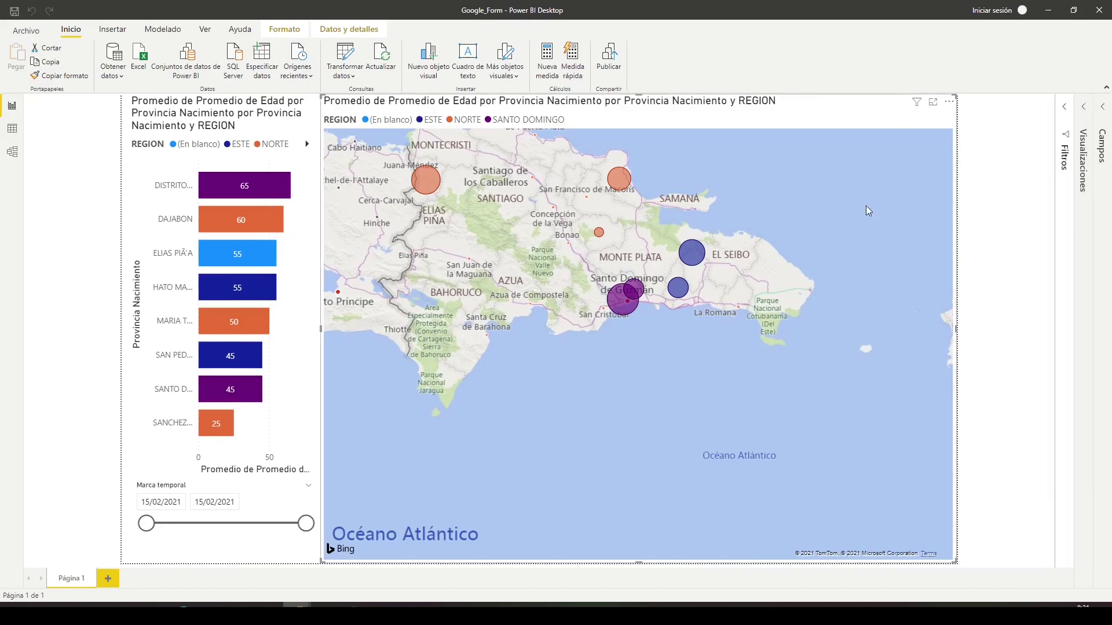
drag(867, 207, 904, 255)
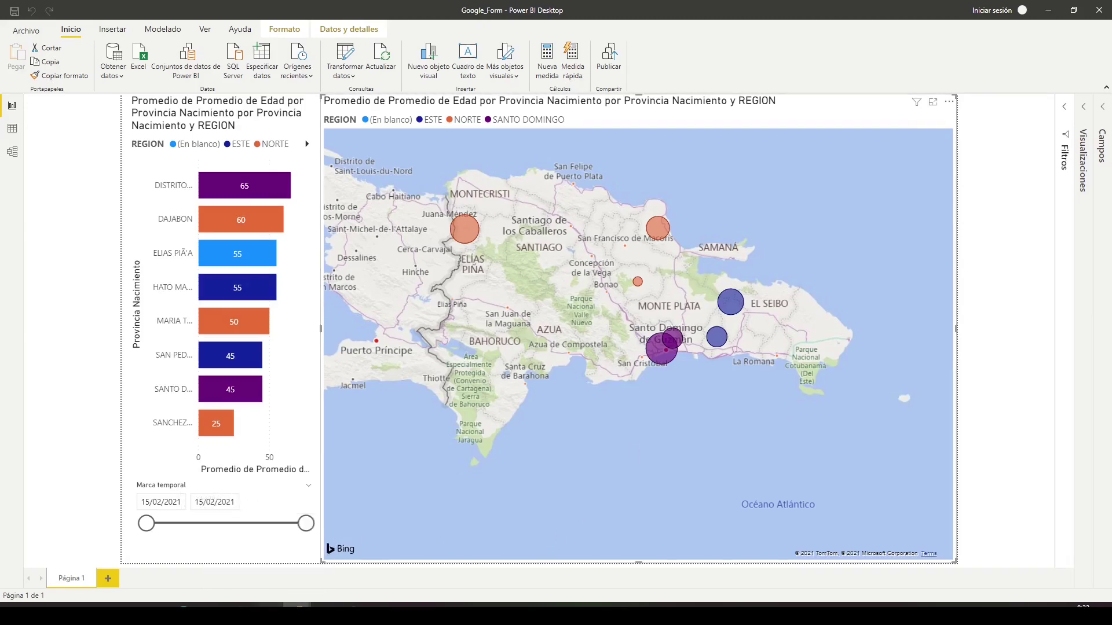
click(269, 614)
click(324, 16)
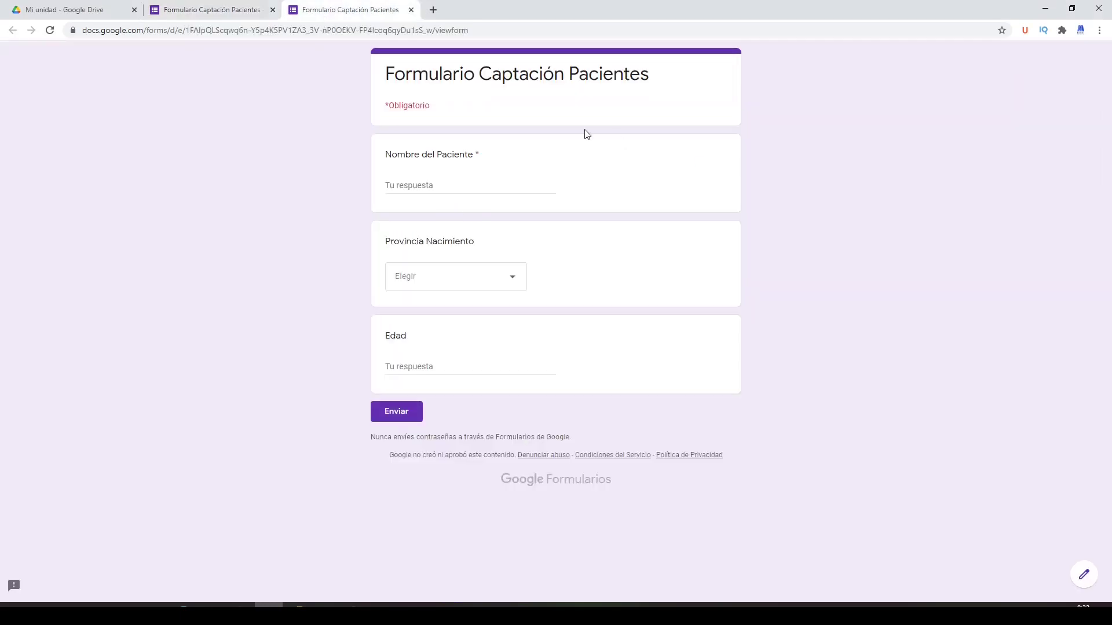
- Open the 'Formulario Captación Pacientes (Respuestas)' spreadsheet from the form's 10 responses
click(211, 4)
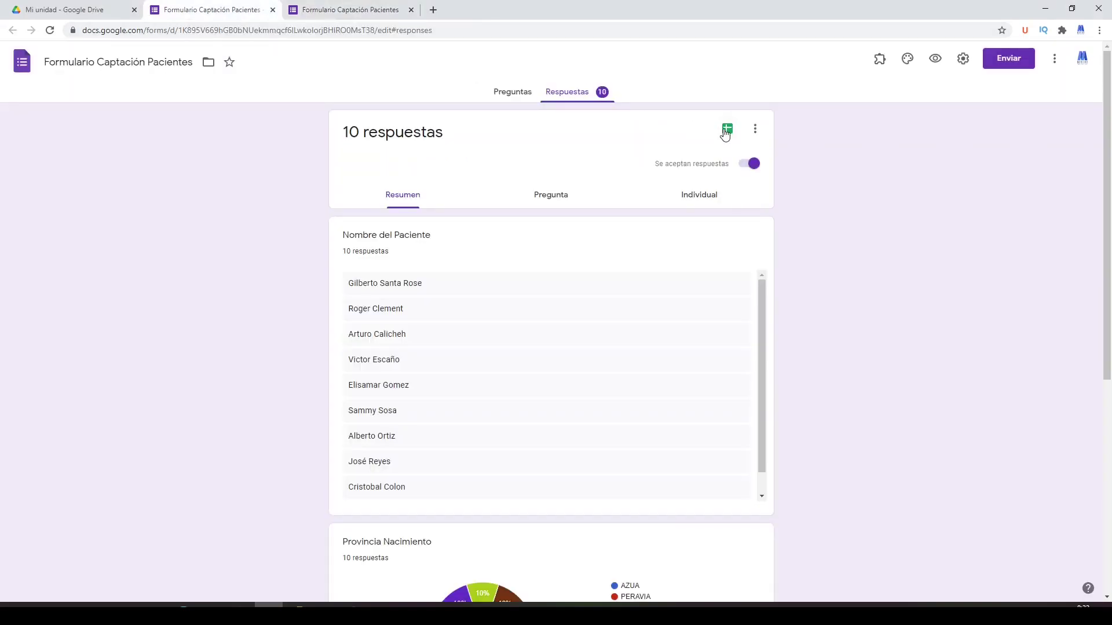
click(727, 130)
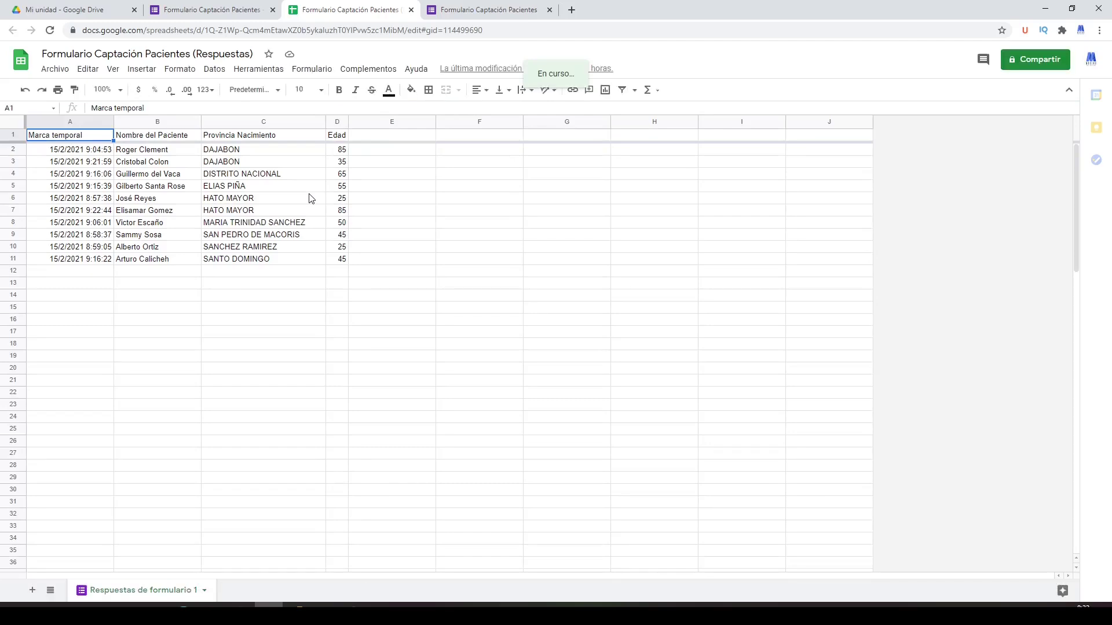
- Bring the Google_Form report window in Power BI Desktop back to the front
click(299, 606)
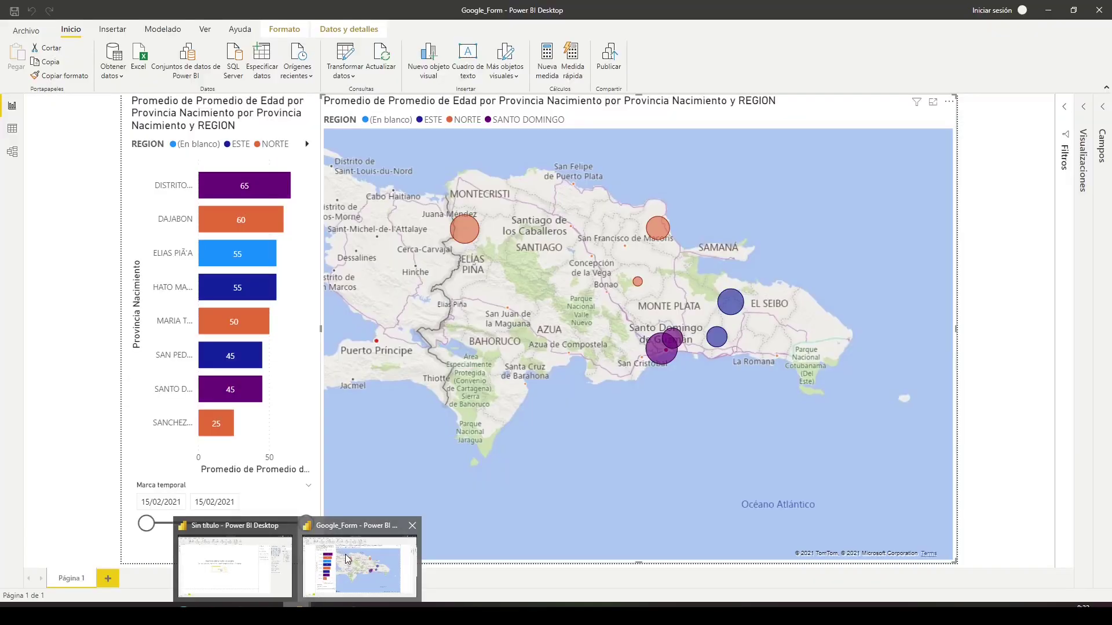
click(348, 559)
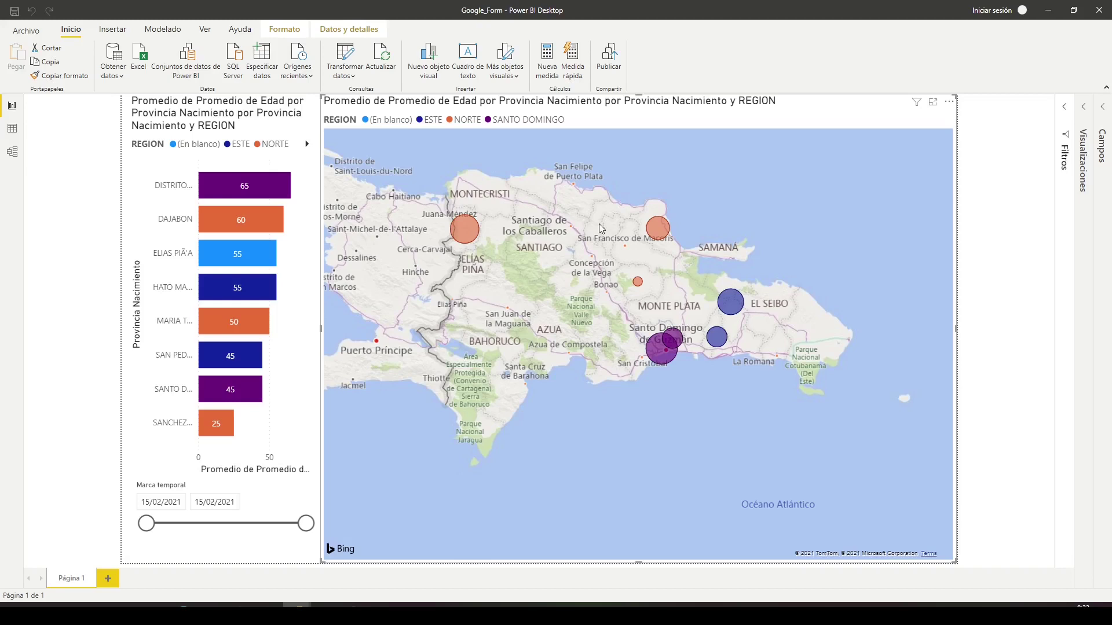
- Visit the Archivo page, return to the report, then exit Power BI Desktop
click(26, 30)
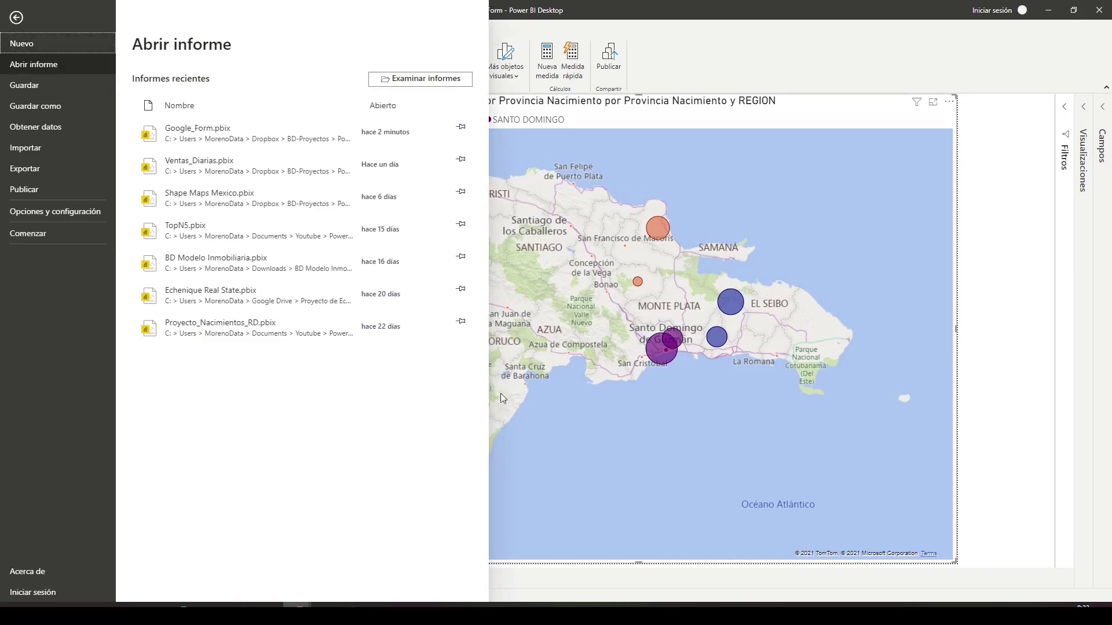
click(563, 399)
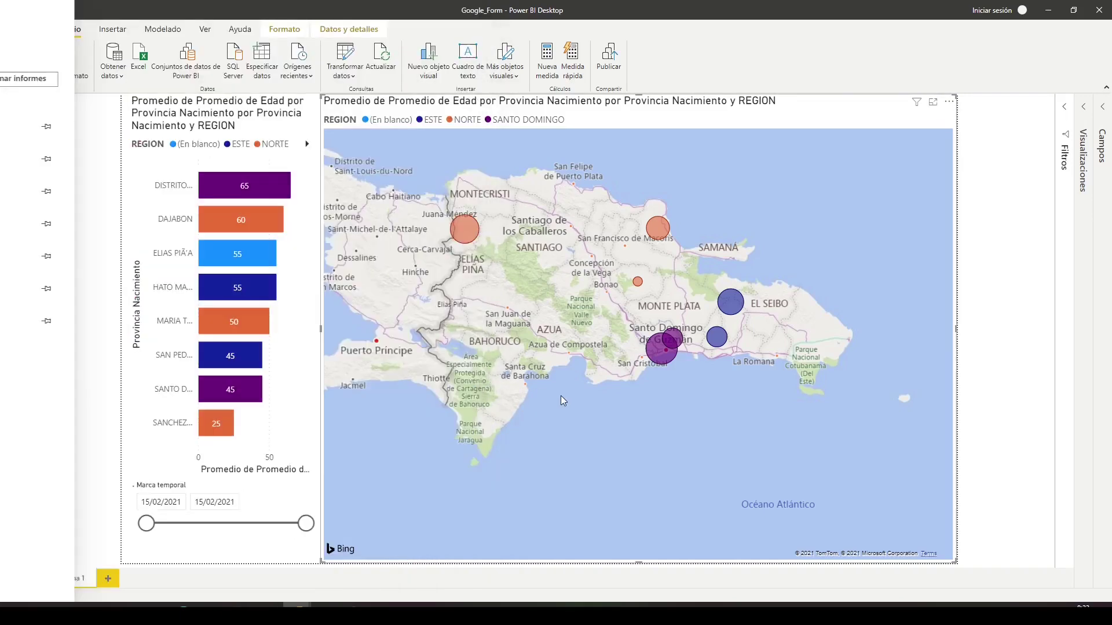
click(1101, 16)
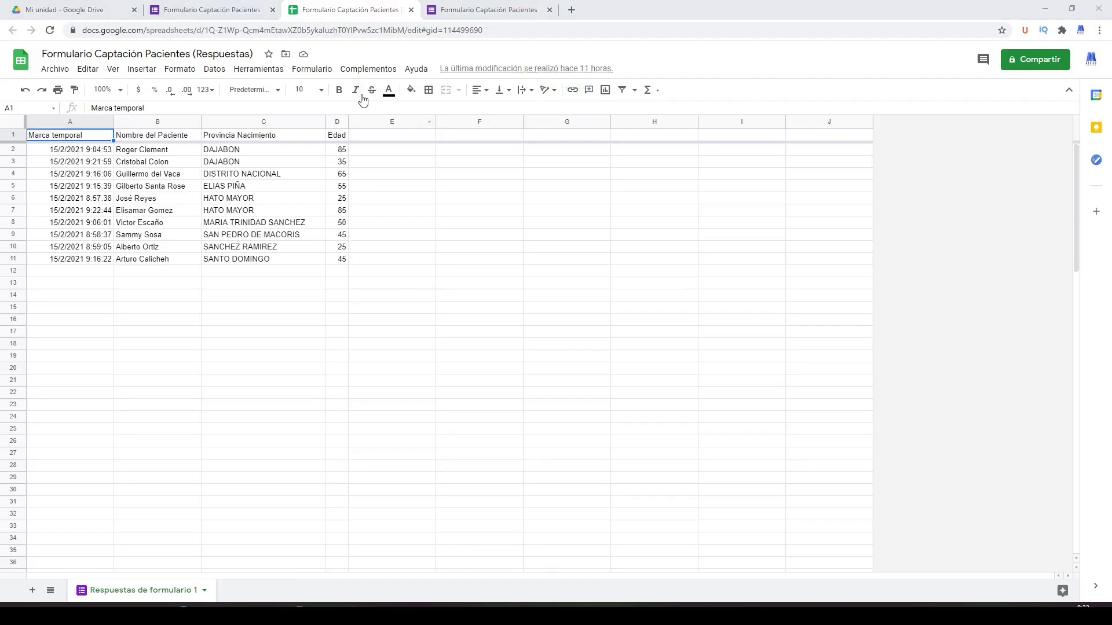
- Create a new blank Google Form from Google Drive
click(75, 9)
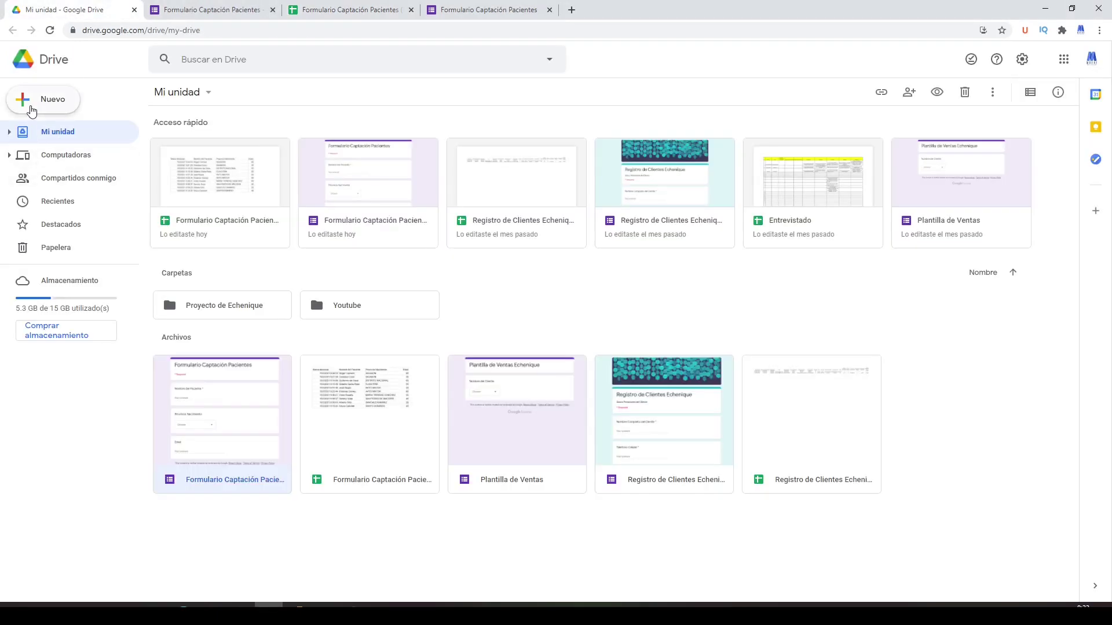
click(22, 99)
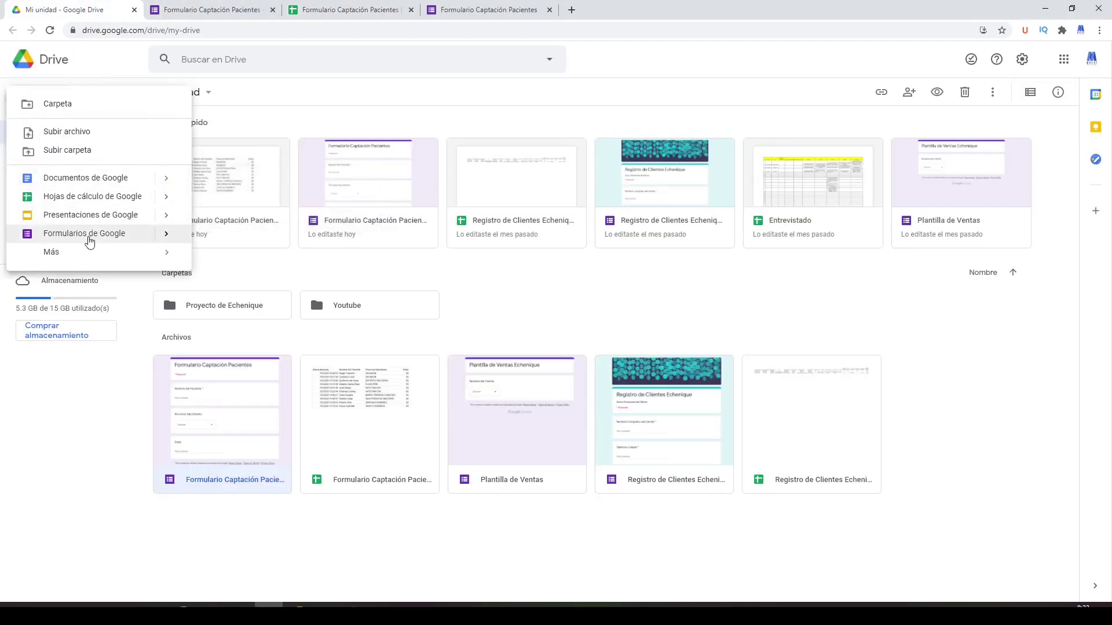
click(139, 241)
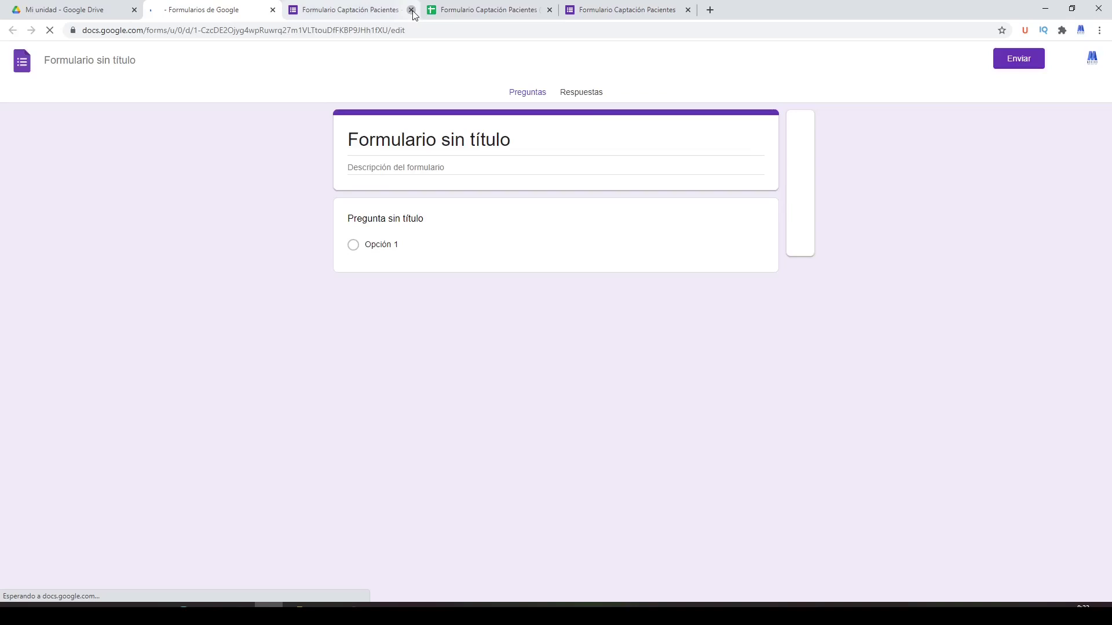
- Close the three old Formulario Captación Pacientes form and spreadsheet tabs
click(411, 10)
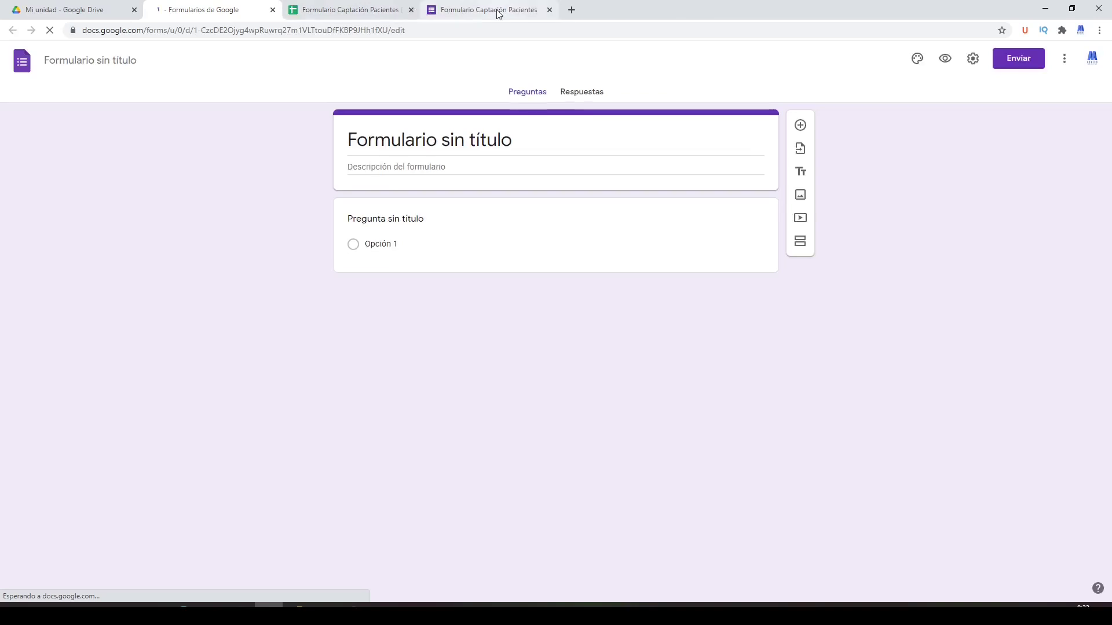
click(411, 9)
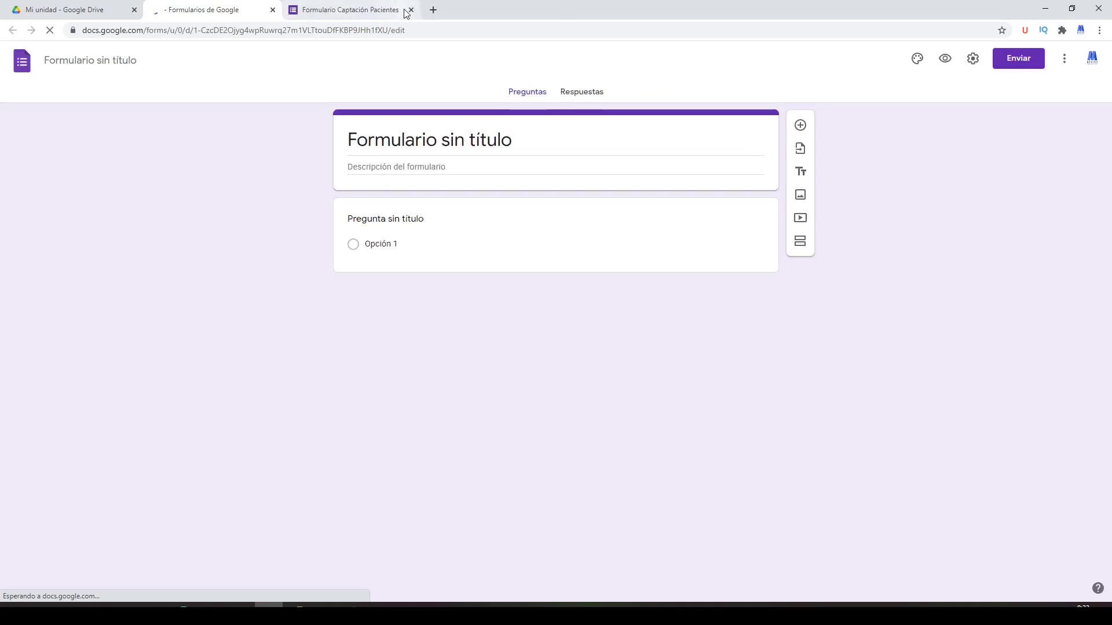
click(411, 10)
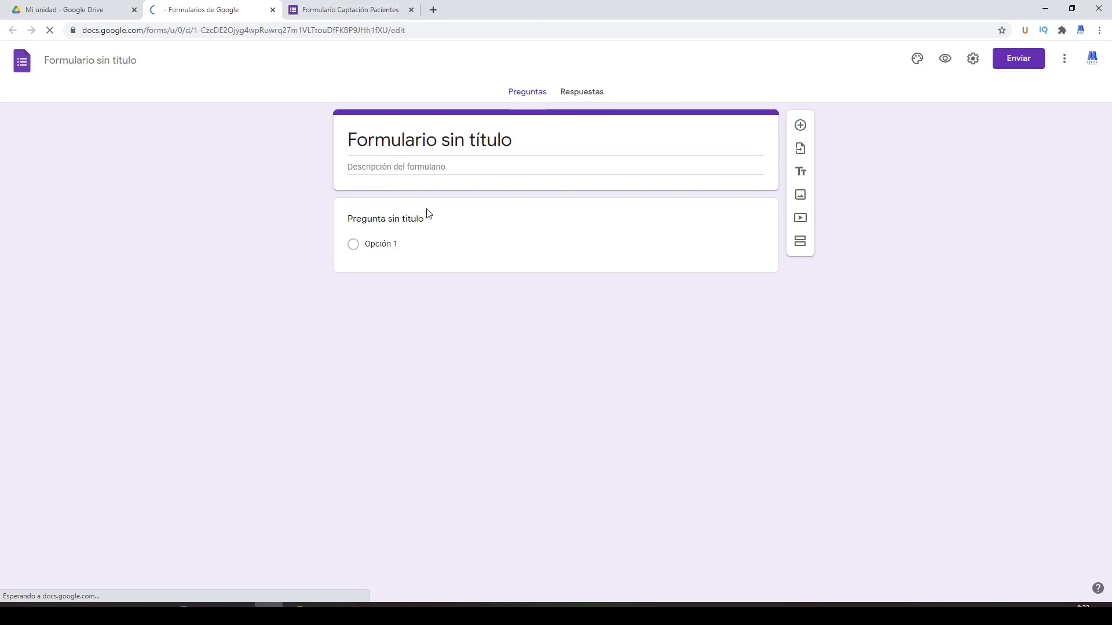
- Title the form and file 'Captacion de Pacientes' with a required 'Nombre Completo' question
click(439, 141)
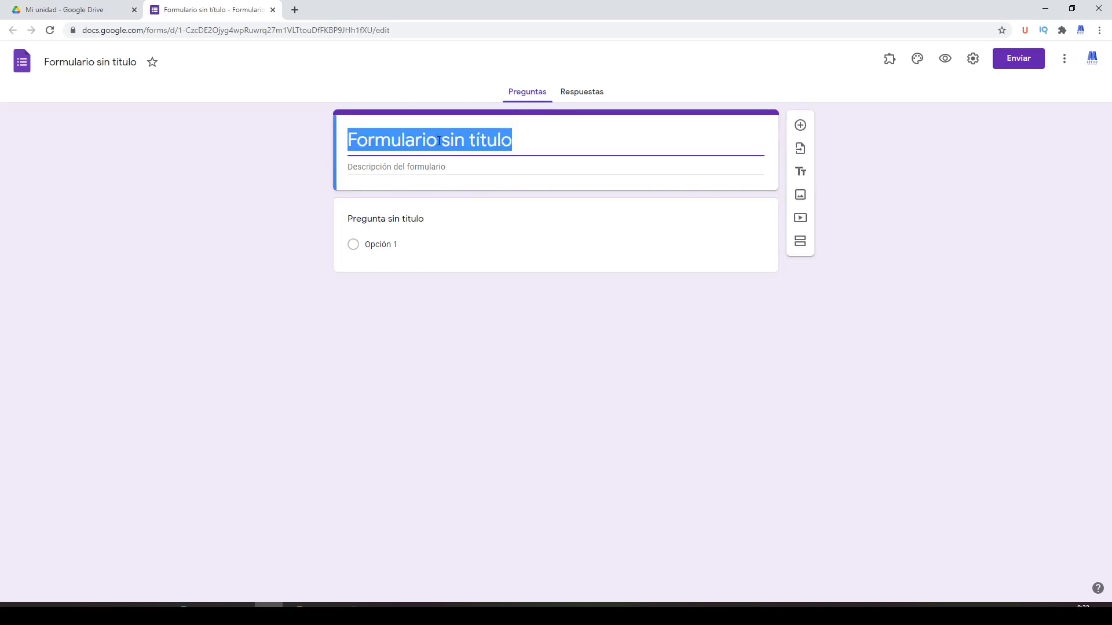
text(Cap)
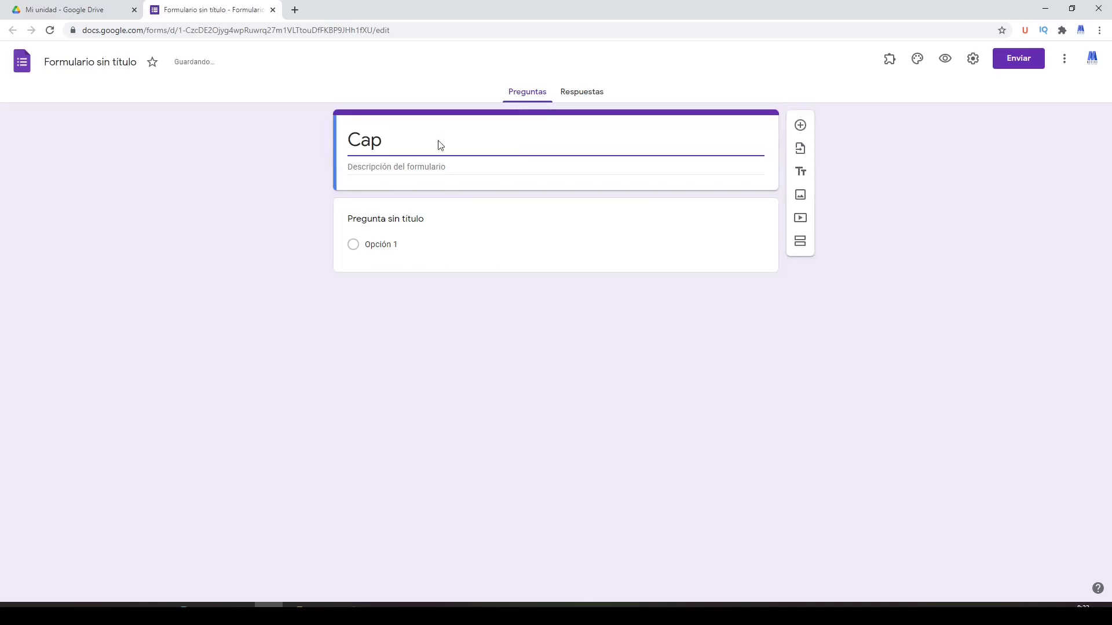
text(tacion de P)
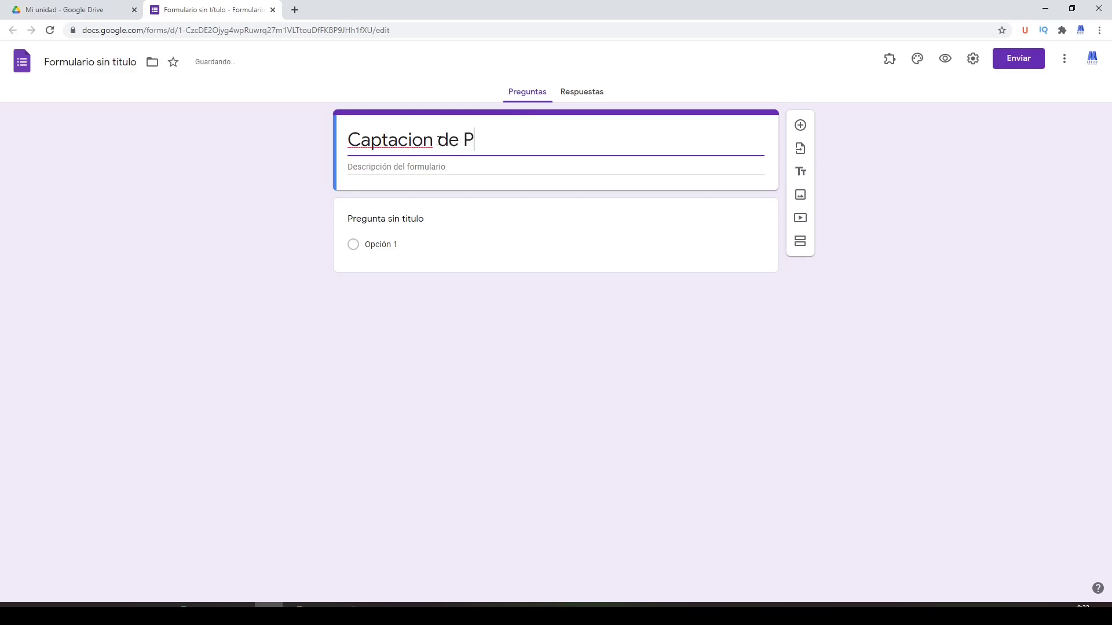
text(acientes)
key(Tab)
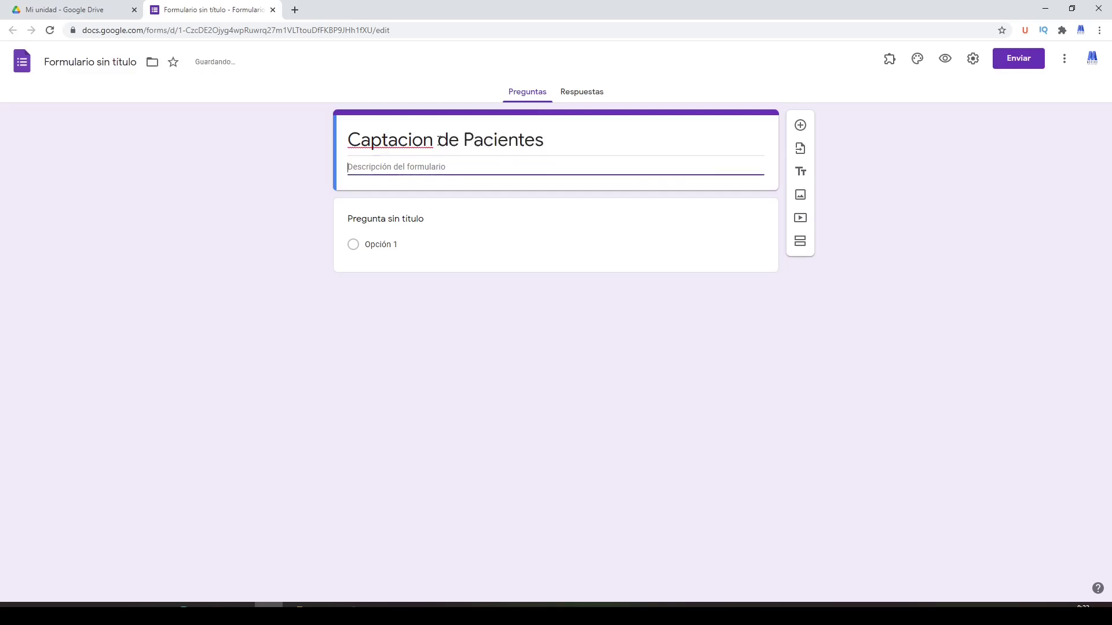
click(385, 218)
text(N)
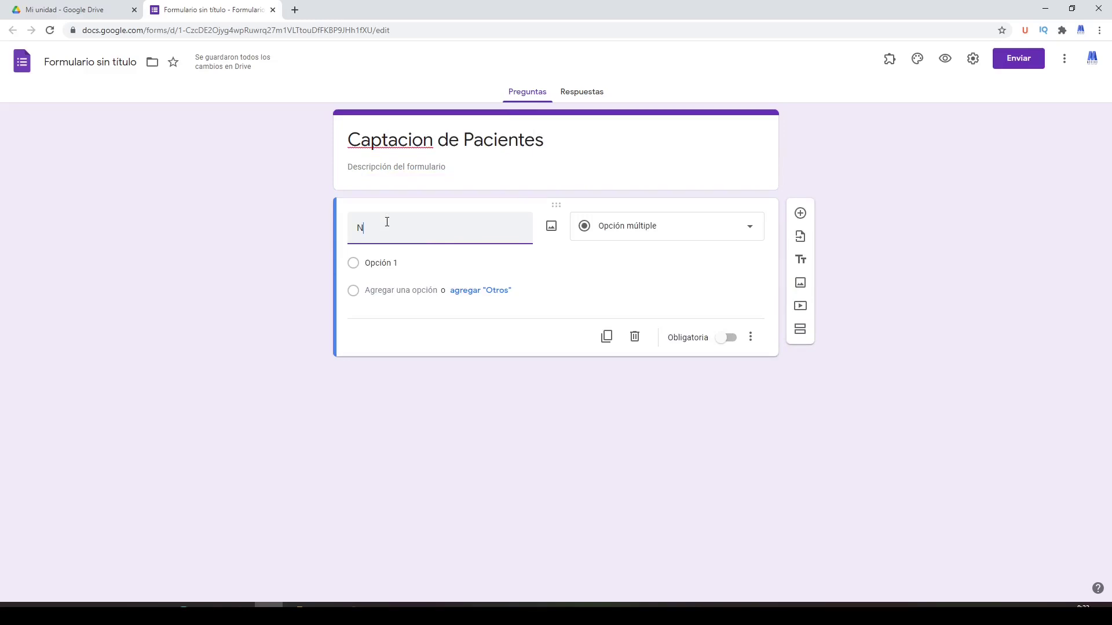
text(ombre)
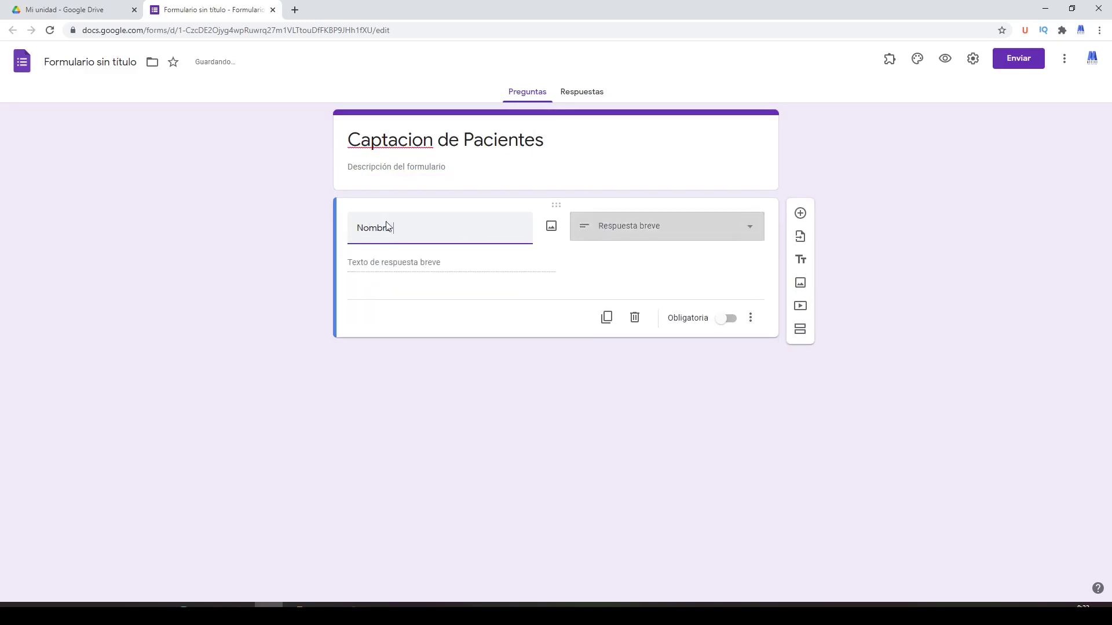
text( Complet)
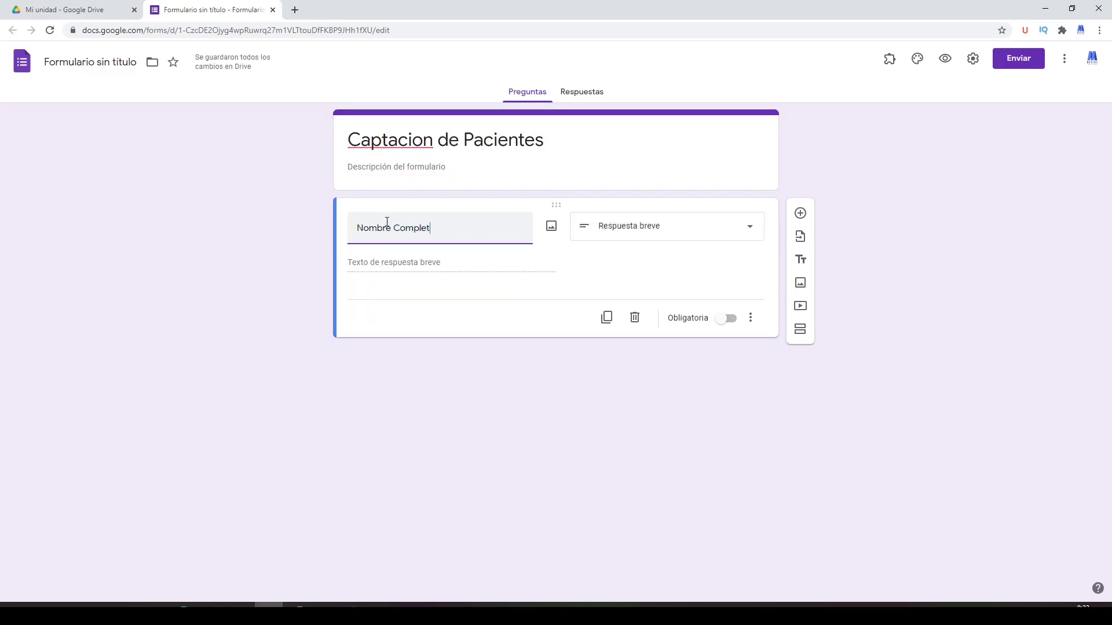
text(o)
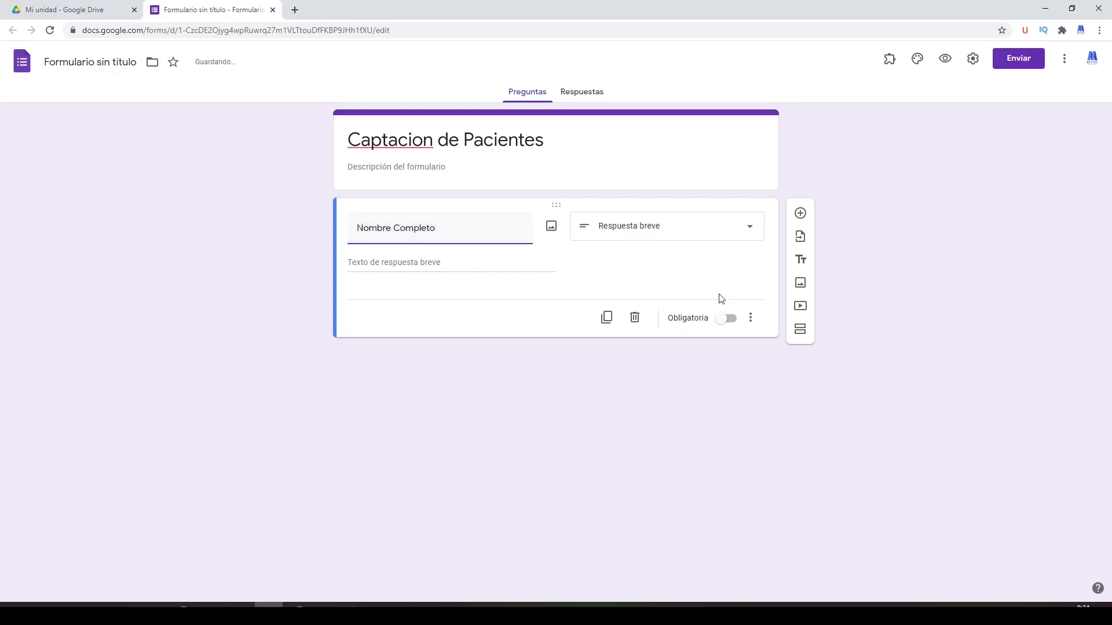
click(730, 320)
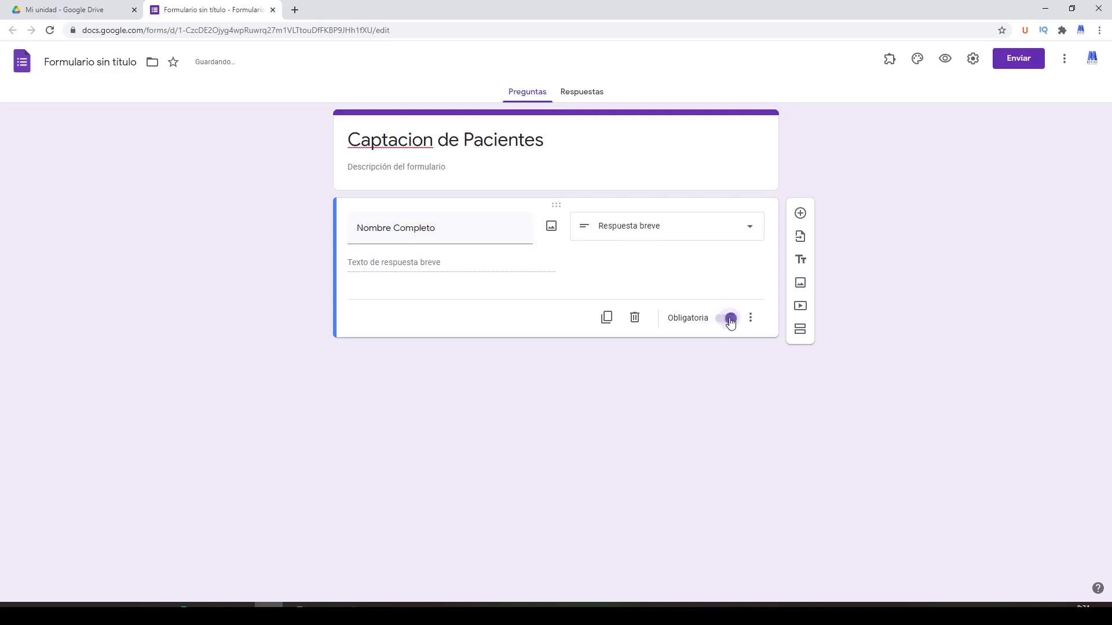
click(800, 213)
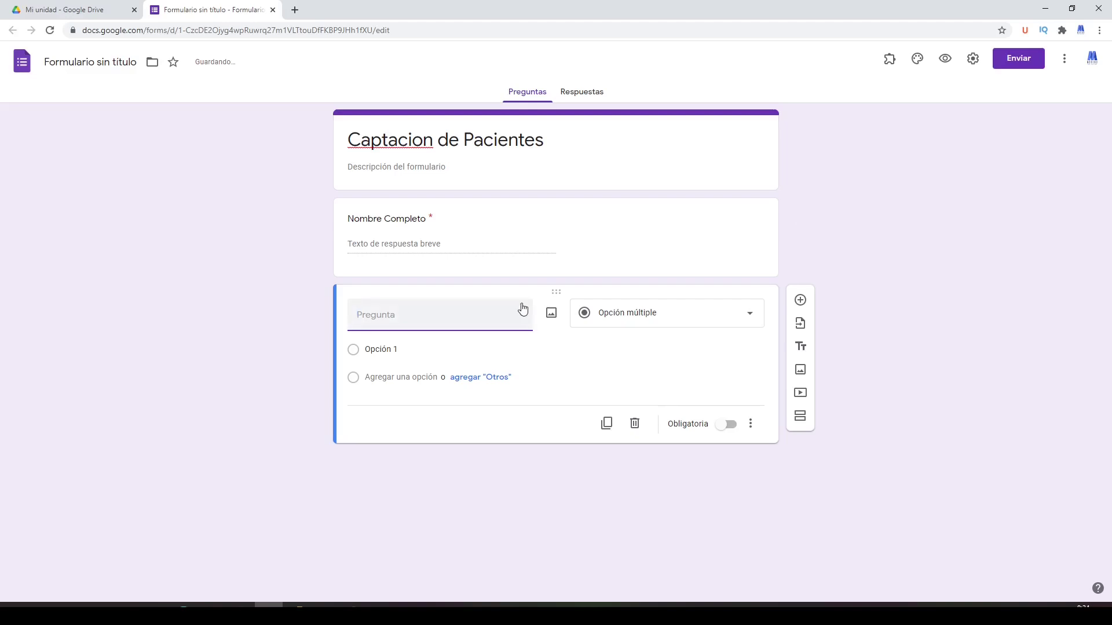
triple_click(552, 145)
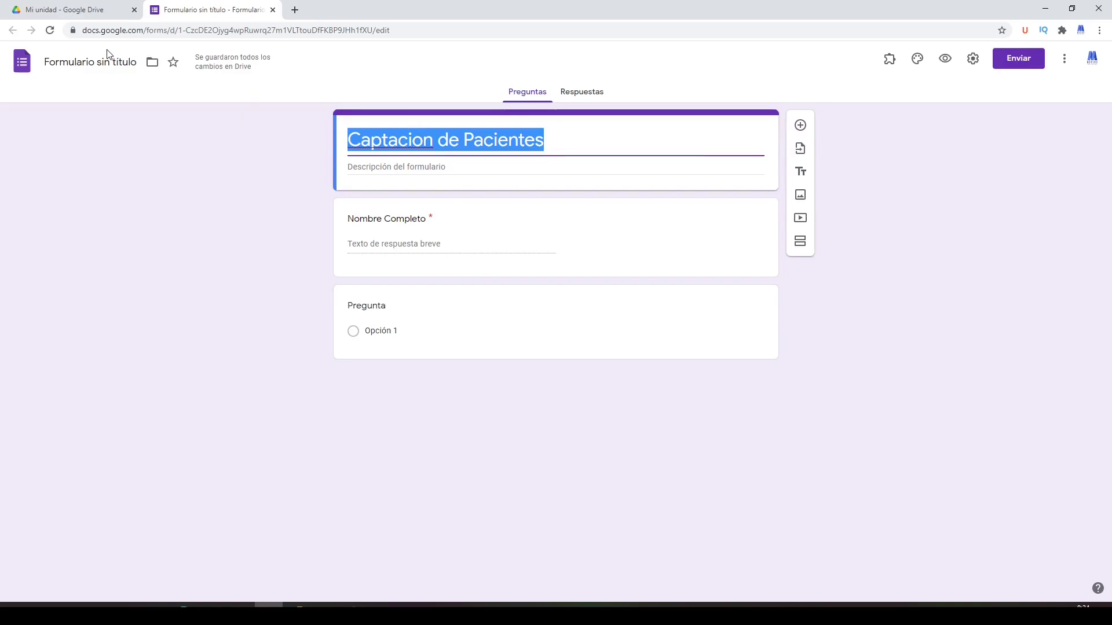
click(119, 66)
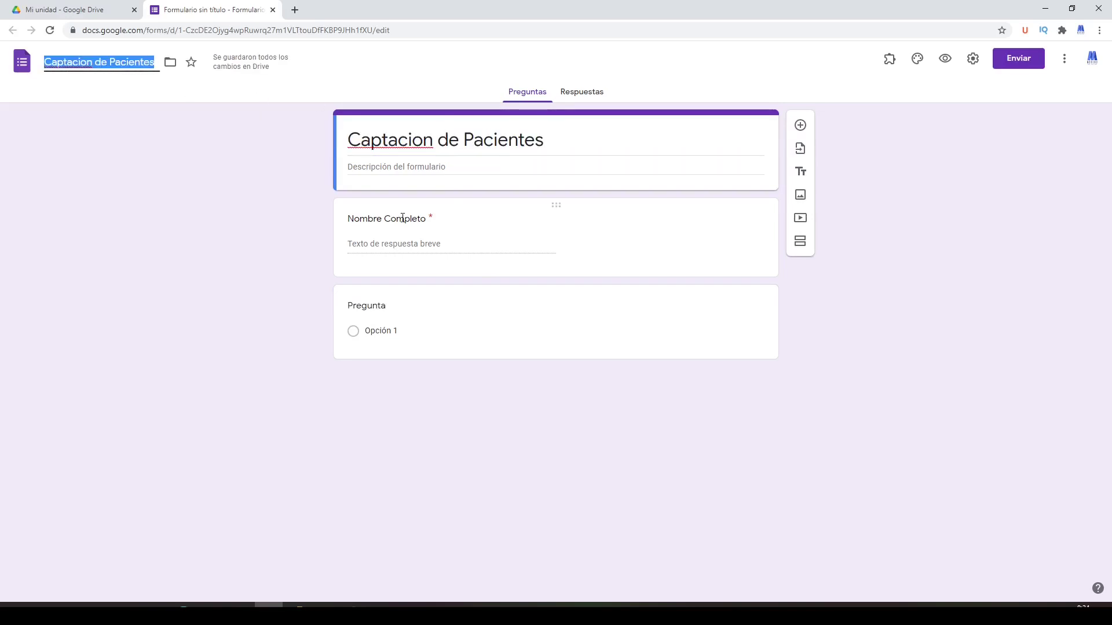
- Make the second question a required 'Edad' and add a third question titled 'Provincias'
click(371, 314)
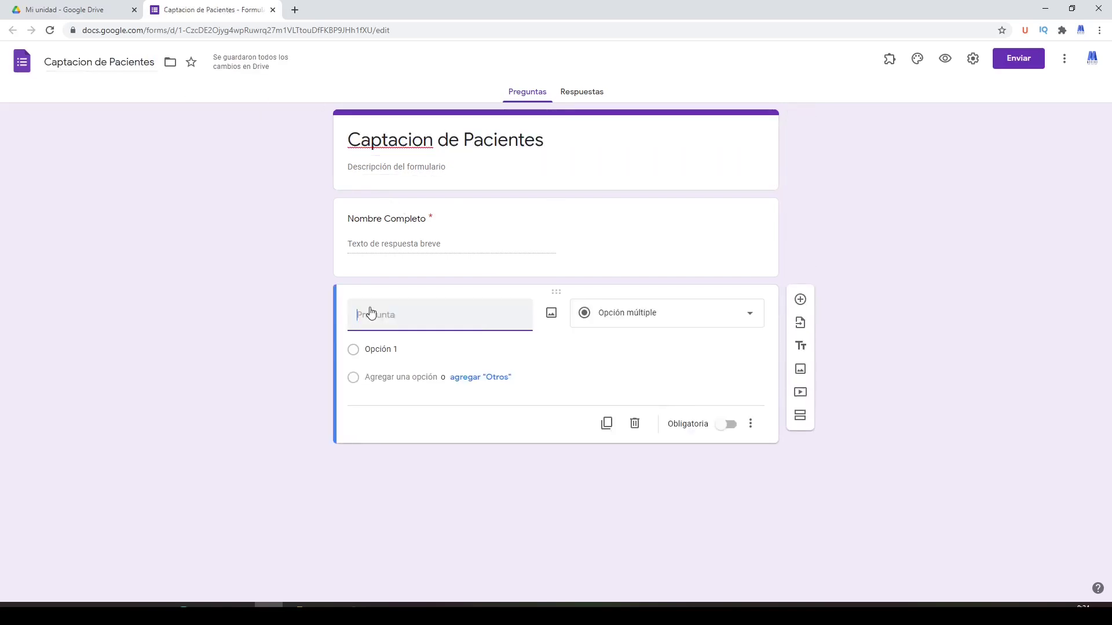
text(Eda)
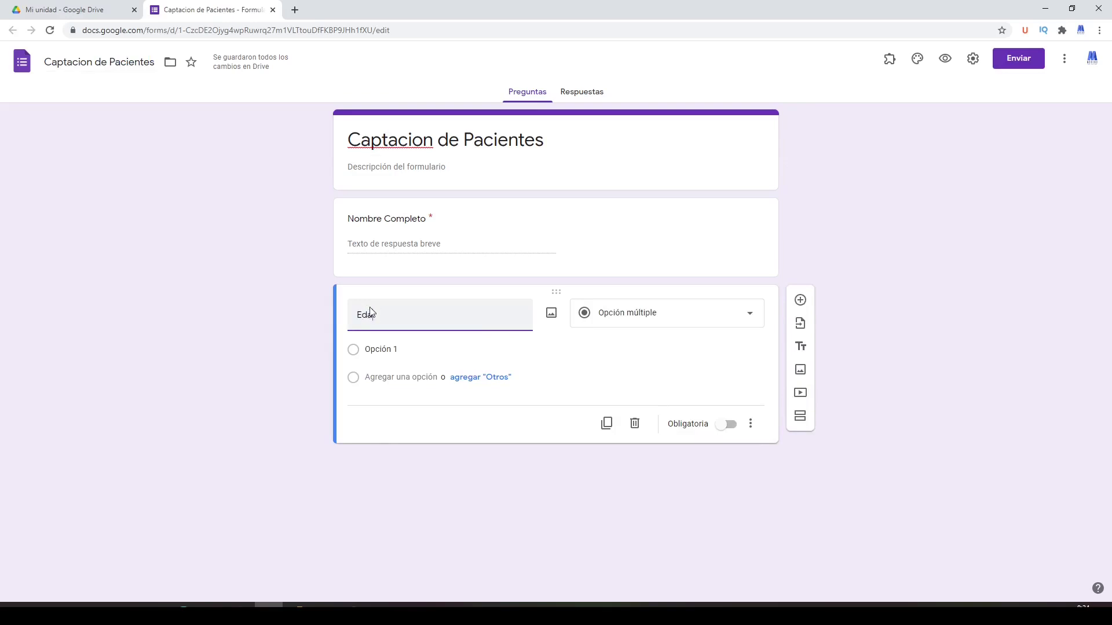
text(d)
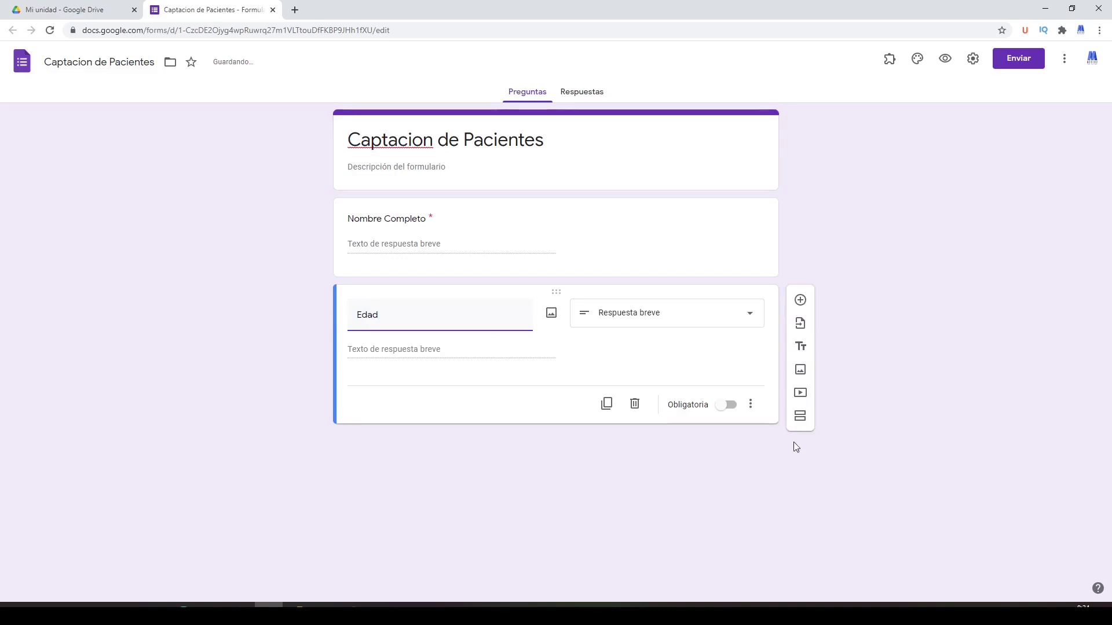
click(730, 408)
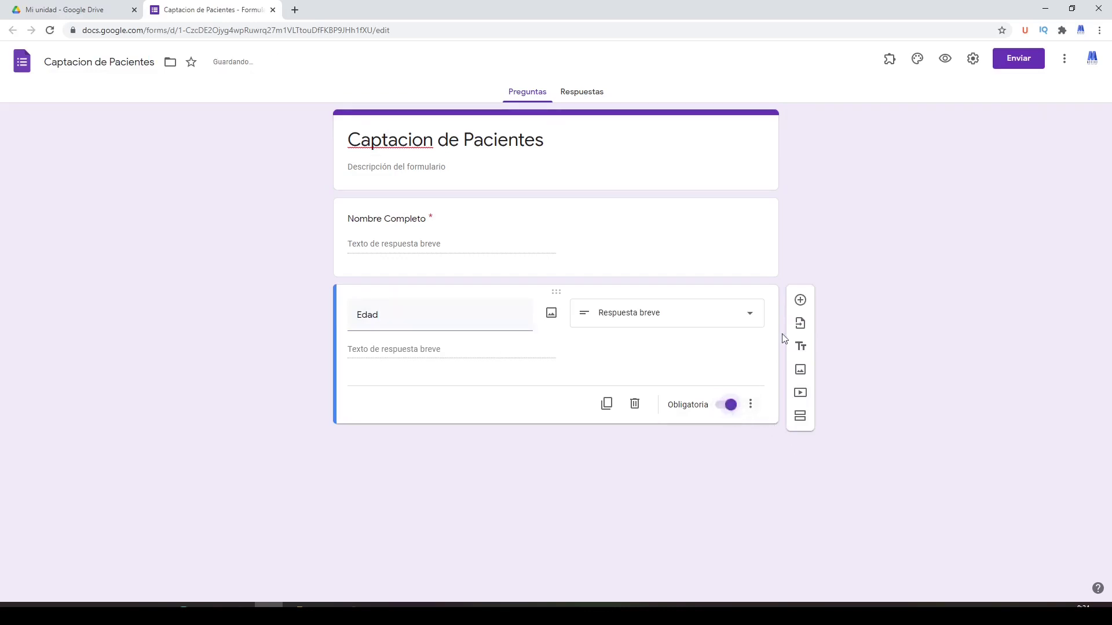
click(801, 300)
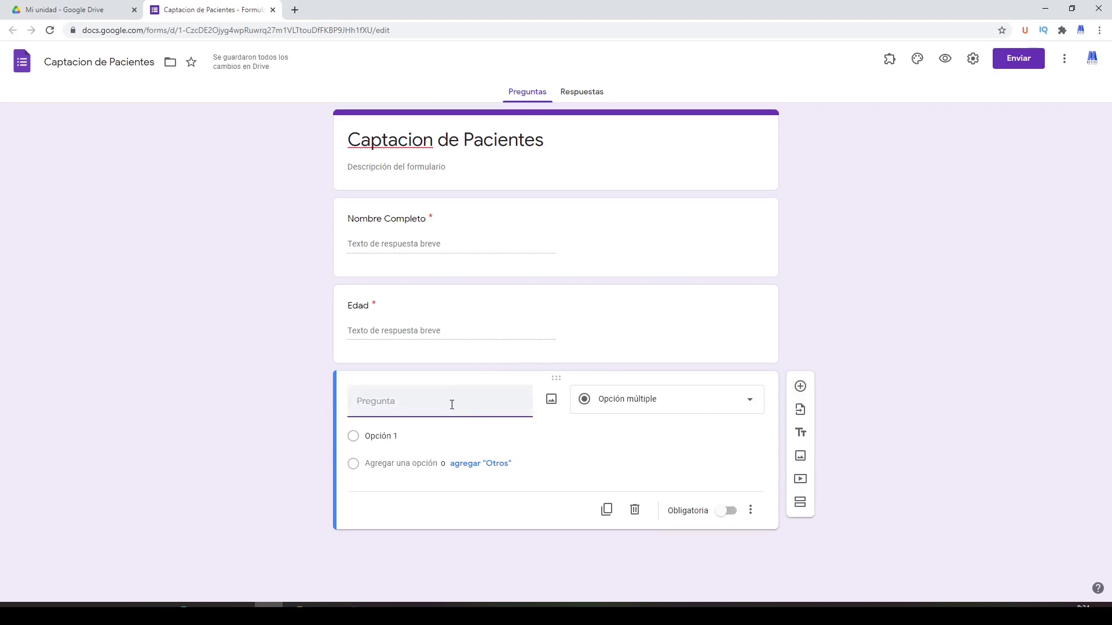
text(Pron)
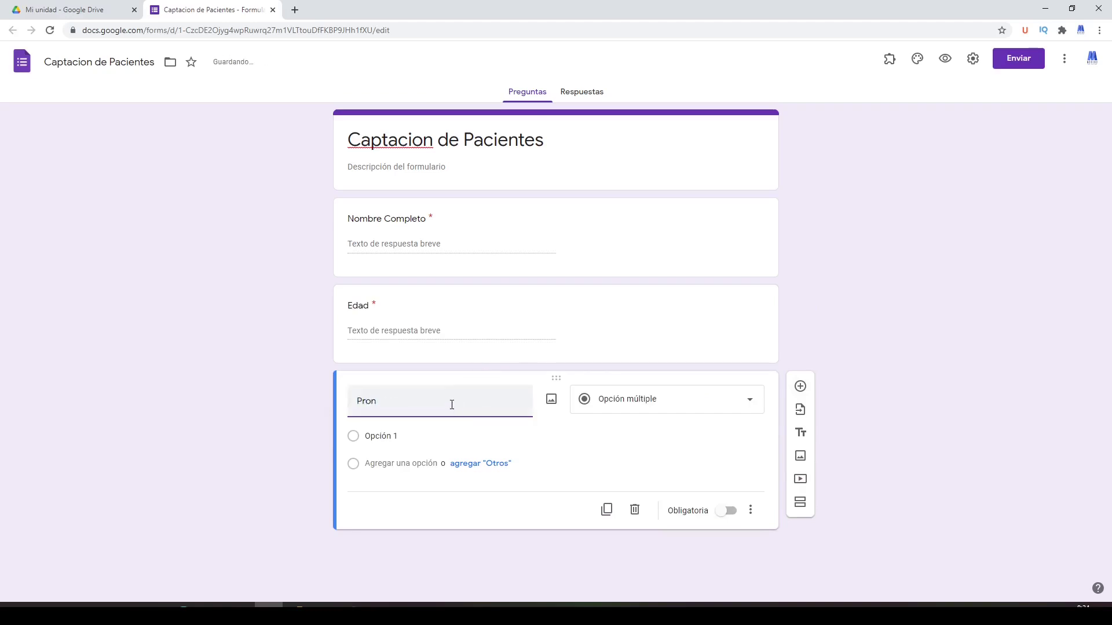
key(BackSpace)
text(vincias)
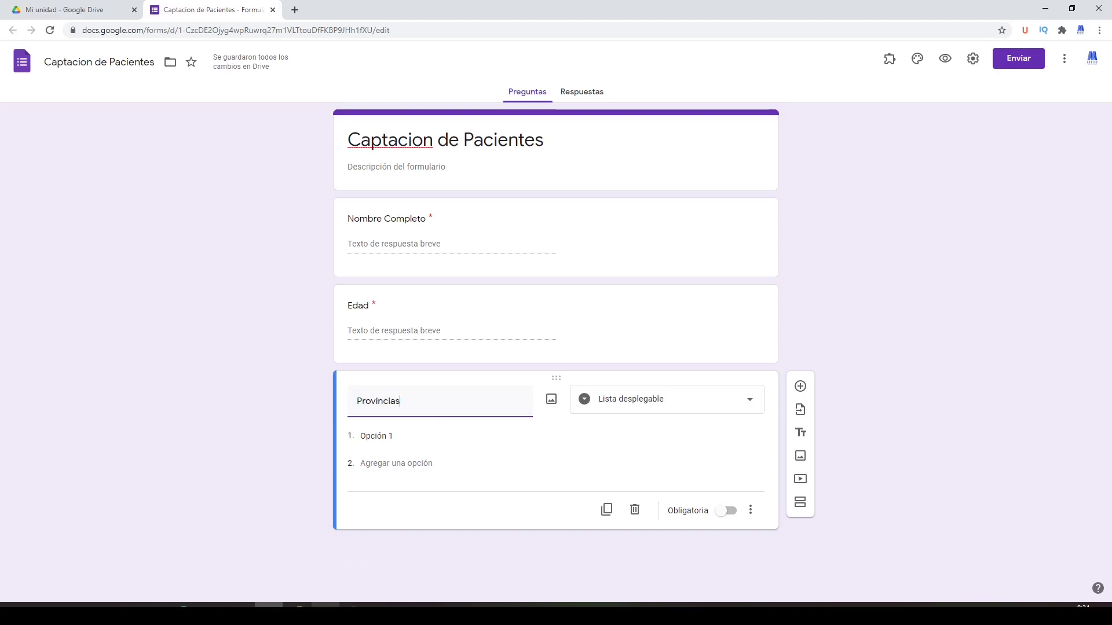
- Copy the 32 province names (A2:A33) from the Demografia RD workbook, then return to Chrome
click(326, 605)
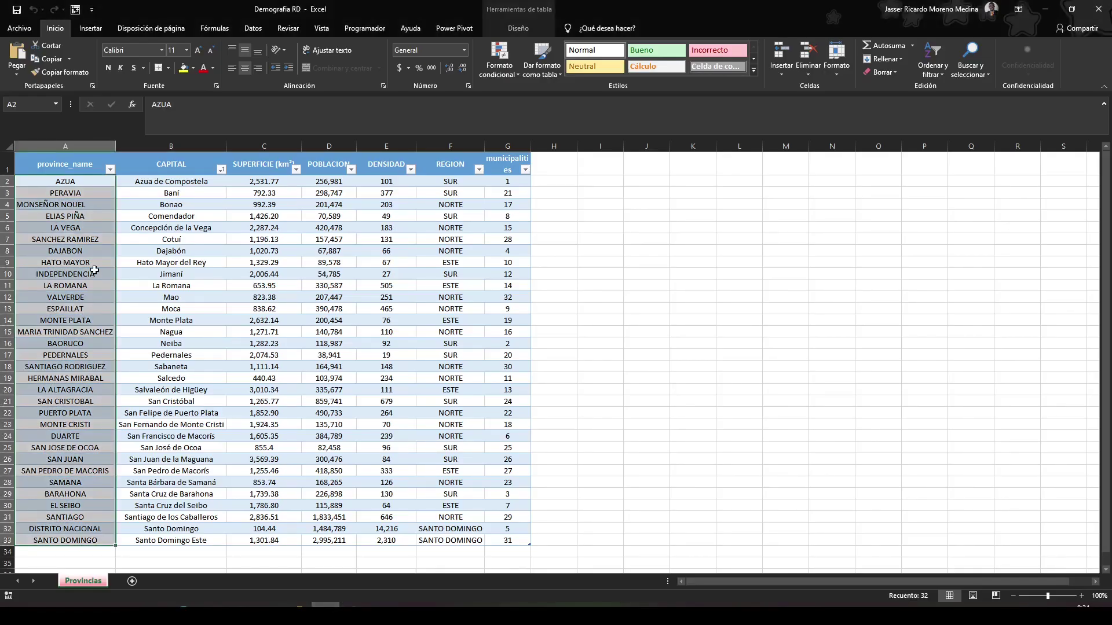
key(Down)
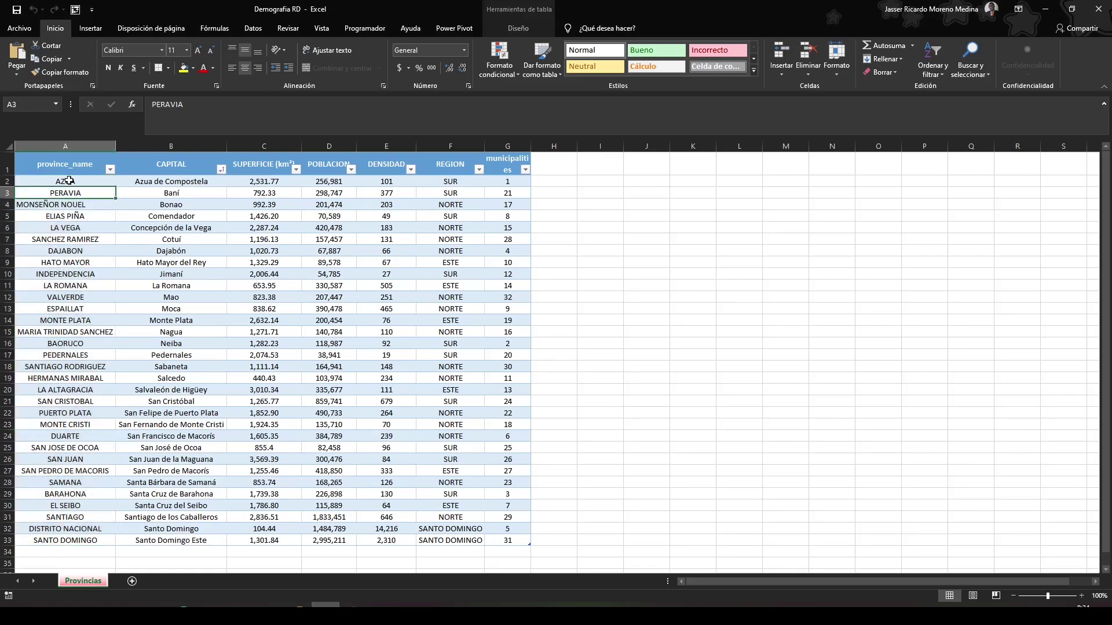
mouse_move(69, 181)
mouse_down()
mouse_move(29, 352)
mouse_move(41, 539)
mouse_up()
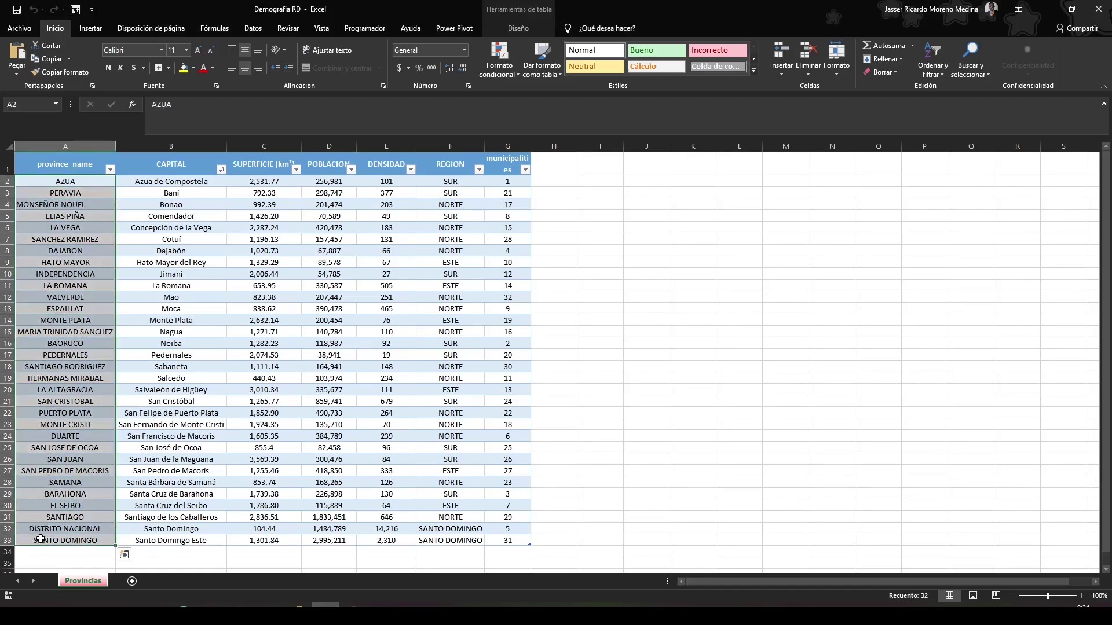
key(ctrl+c)
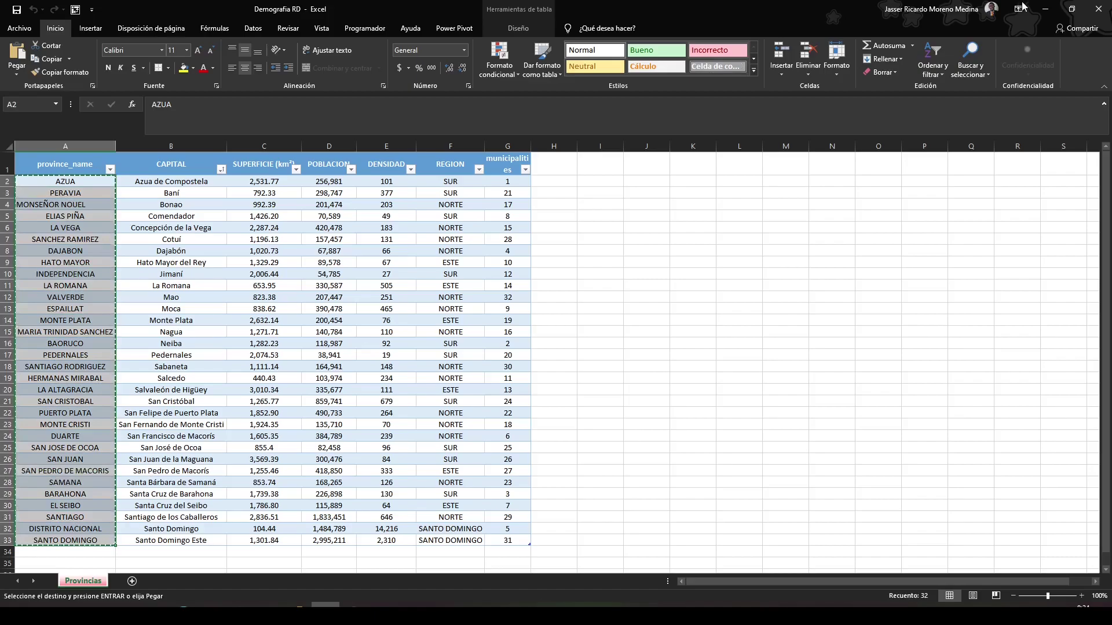
click(1045, 9)
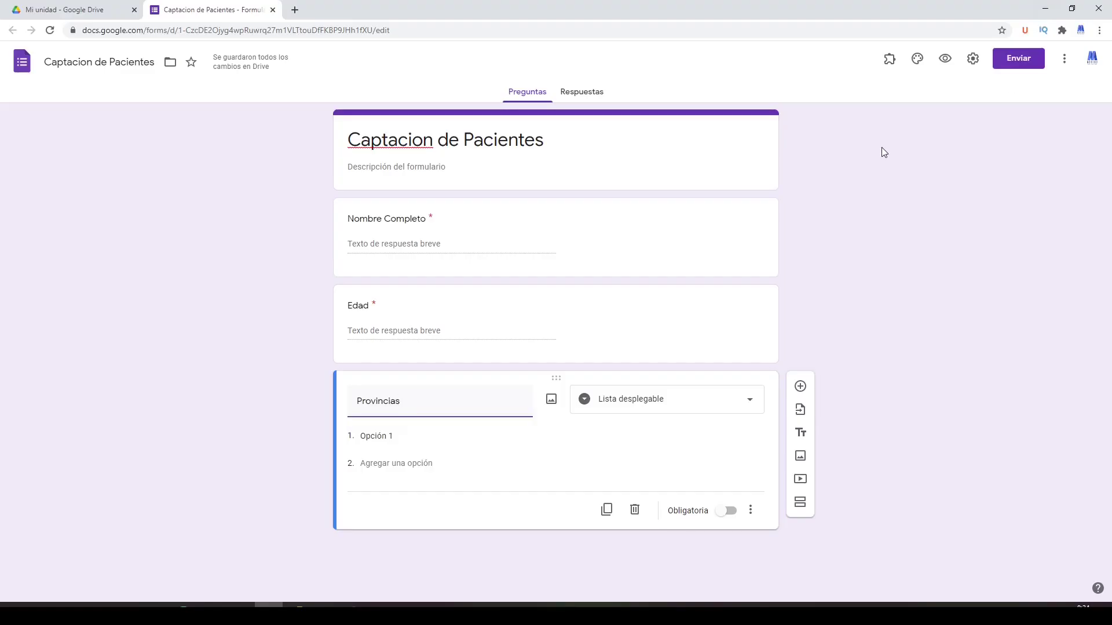
- Paste the copied province list, AZUA through SANTO DOMINGO, as the Provincias dropdown options
click(389, 439)
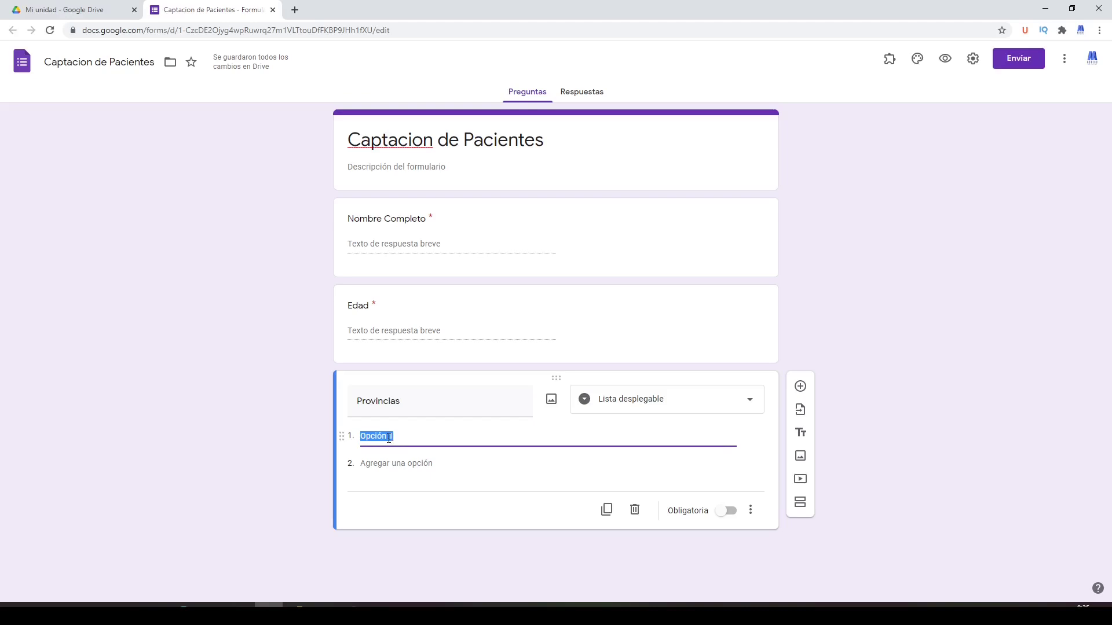
key(ctrl+v)
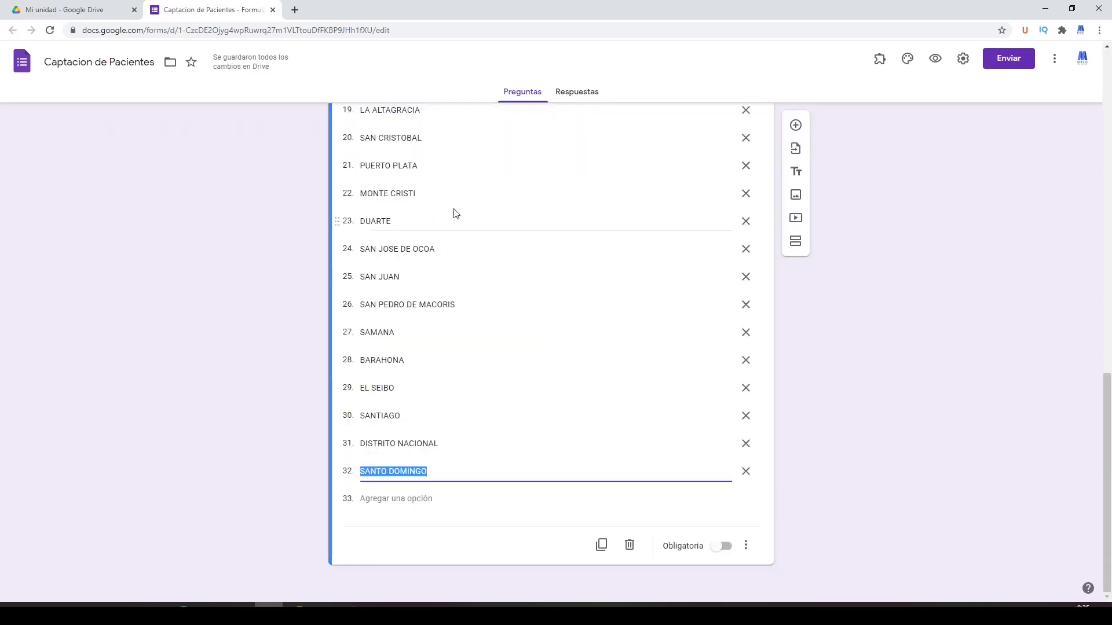
scroll(455, 213, up, 4)
scroll(456, 214, up, 1)
scroll(455, 215, up, 2)
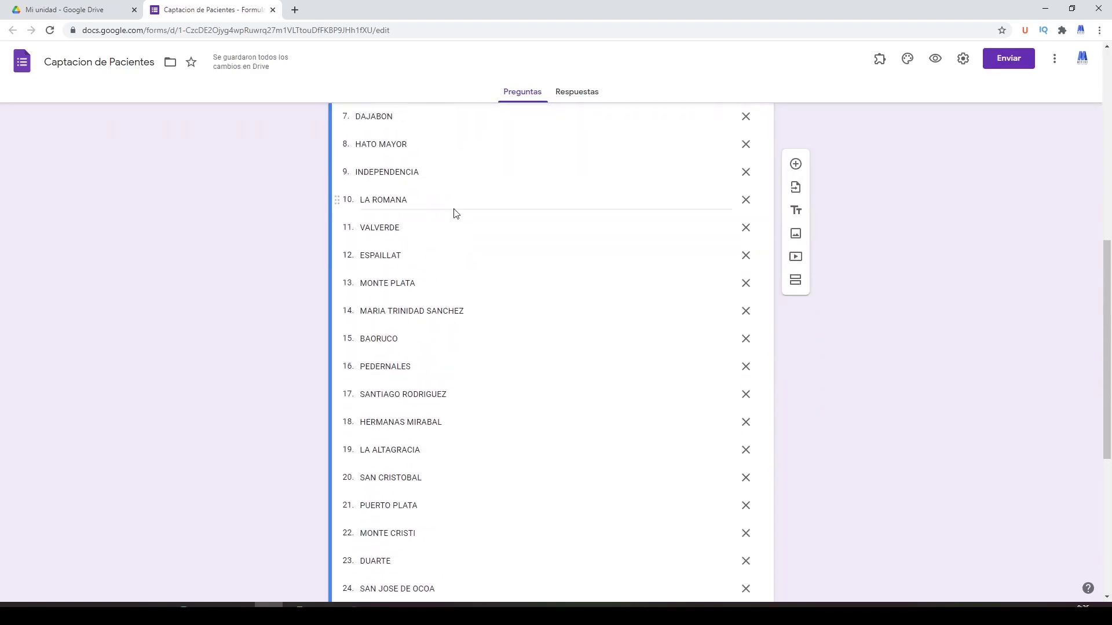
scroll(455, 212, up, 2)
scroll(455, 209, up, 2)
scroll(455, 209, up, 1)
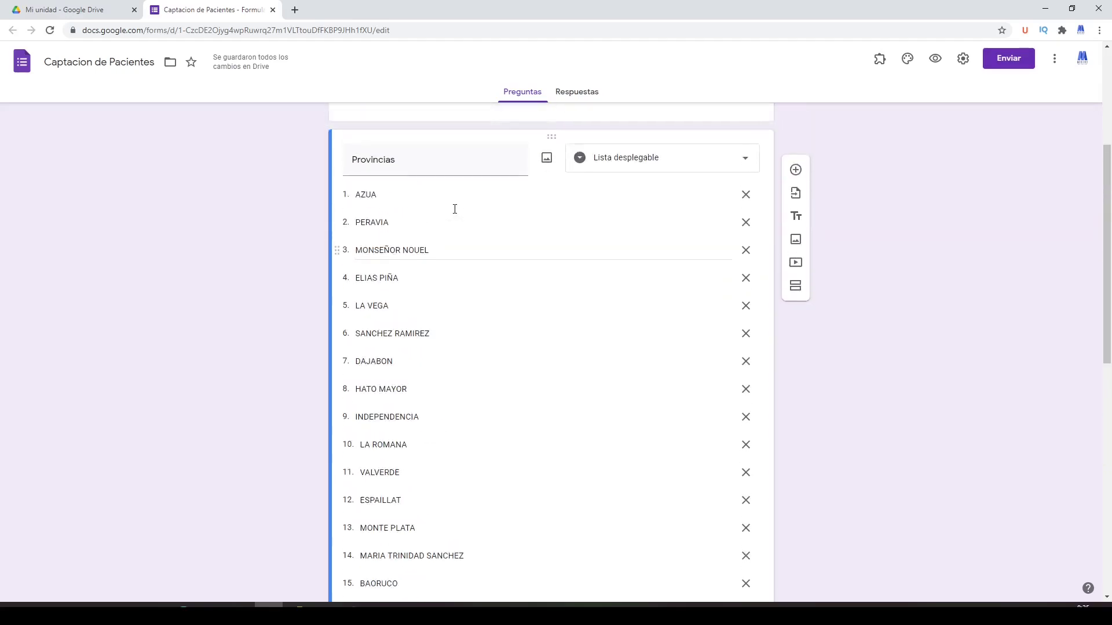
scroll(454, 209, up, 1)
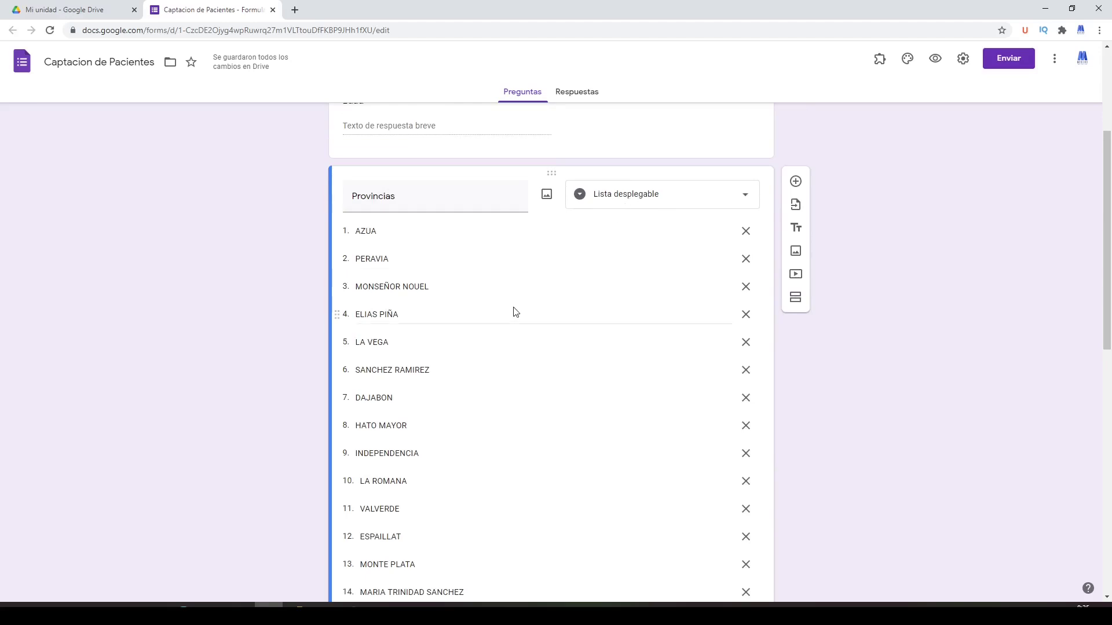
scroll(513, 309, down, 3)
scroll(514, 308, down, 2)
scroll(514, 308, up, 8)
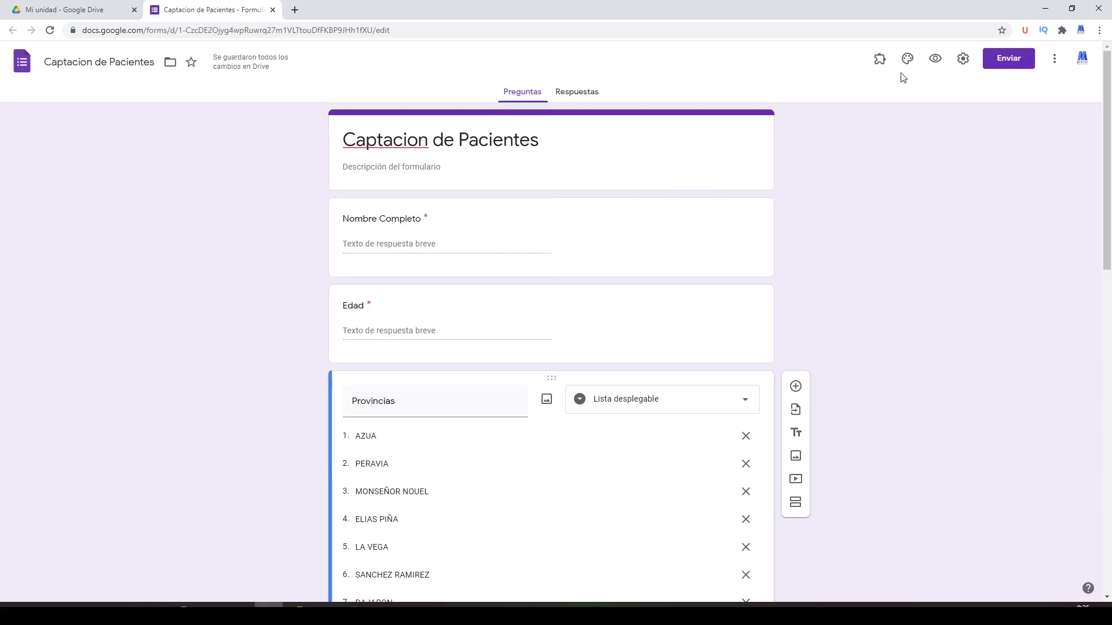
- Preview the form and submit a test response with a patient name, age 45 and HATO MAYOR
click(932, 64)
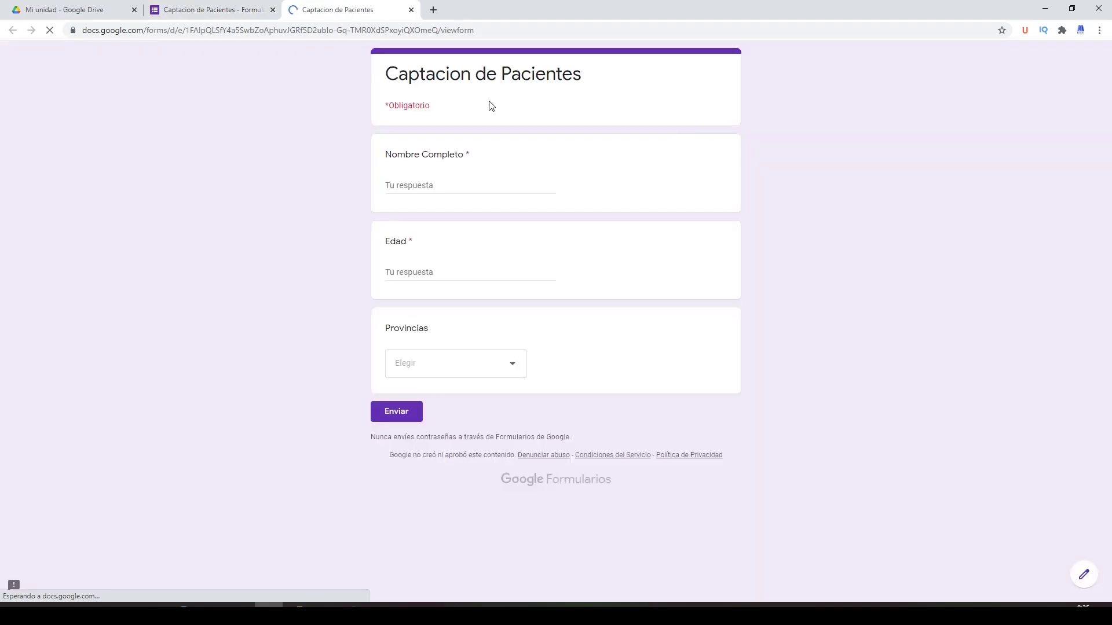
click(426, 186)
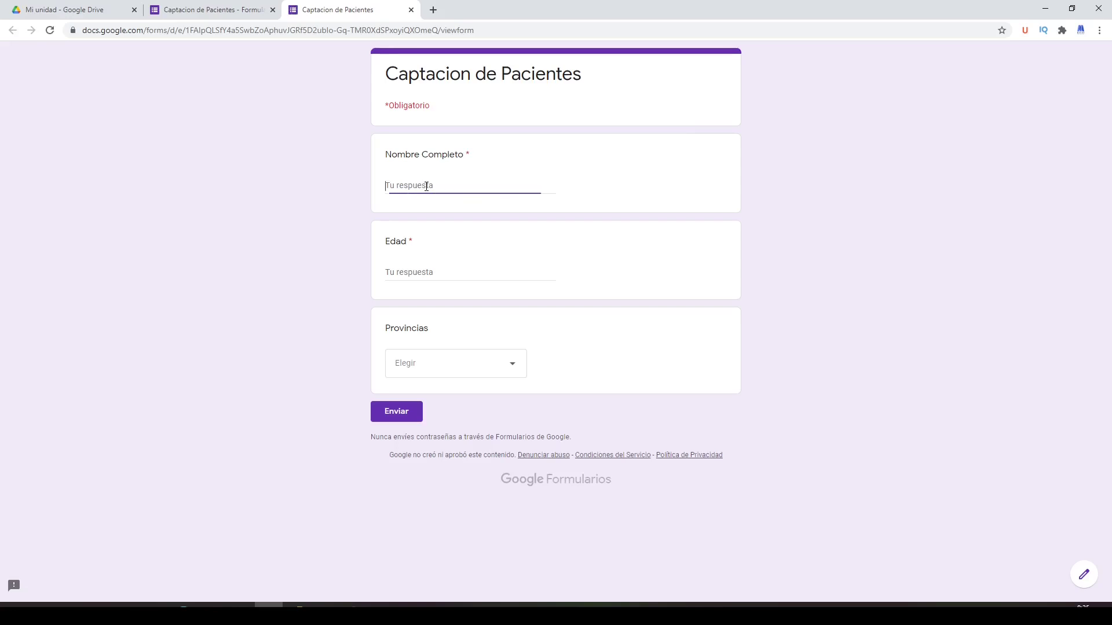
text(Micha)
text(el Jordan)
key(Tab)
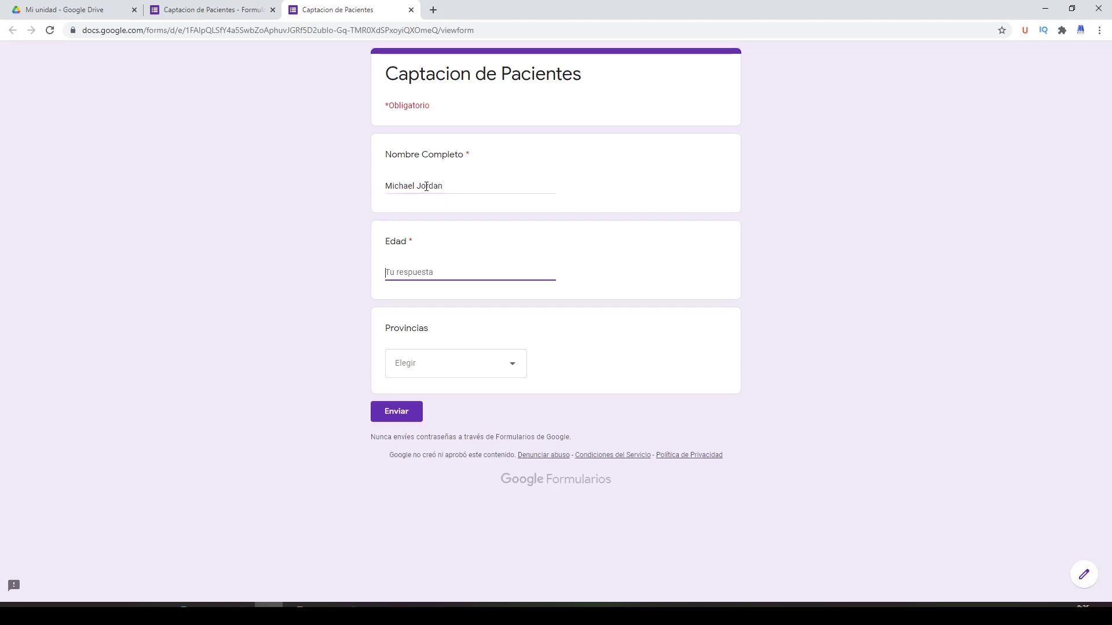
text(45)
click(445, 367)
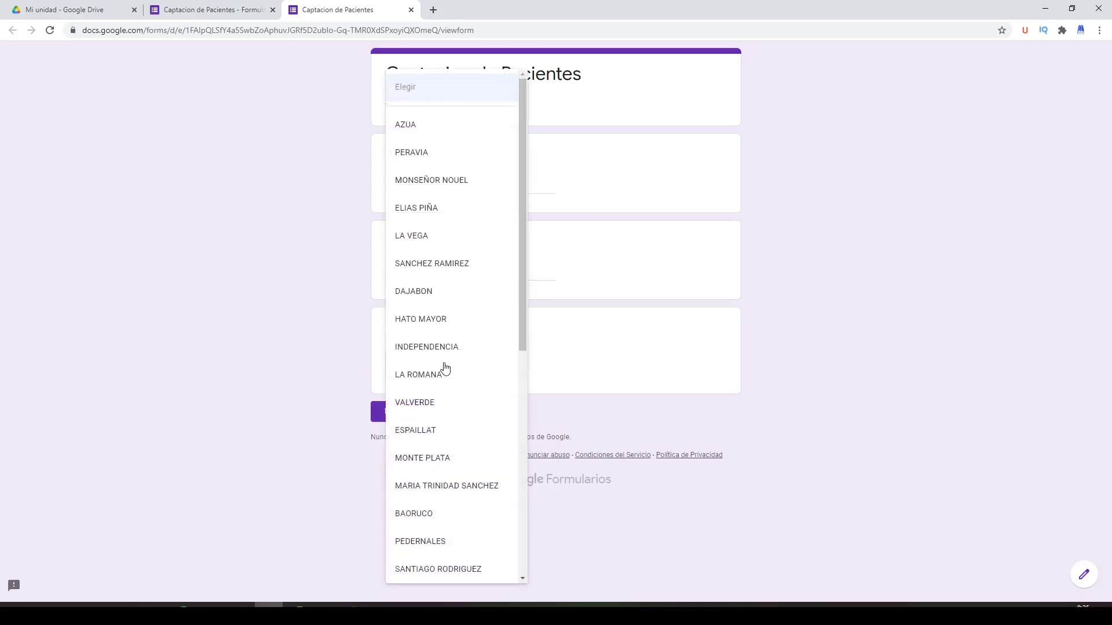
click(444, 315)
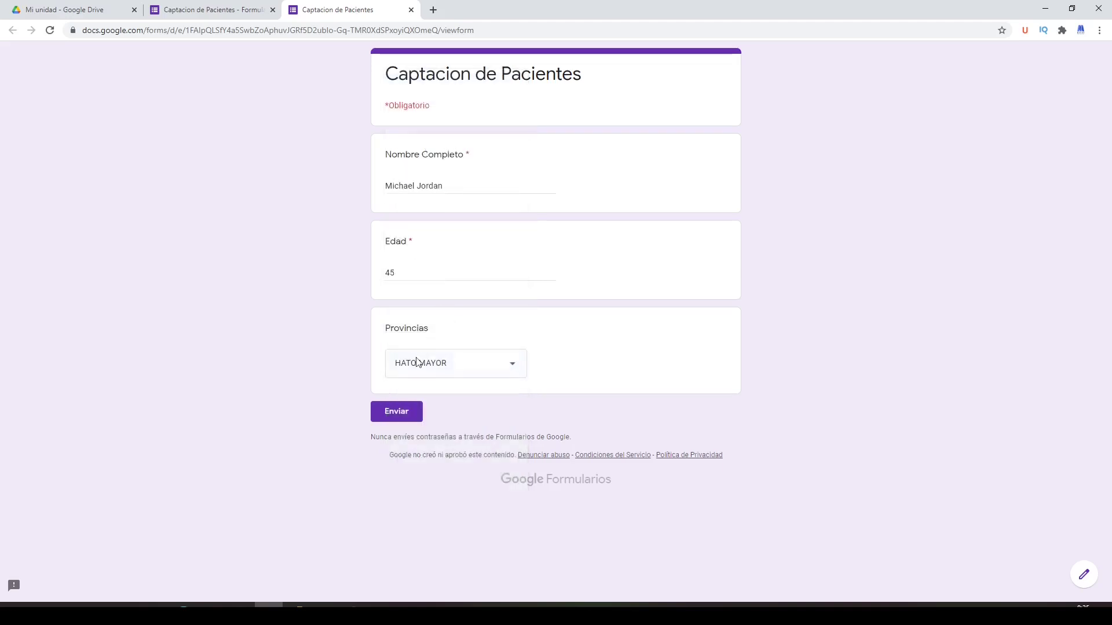
click(399, 411)
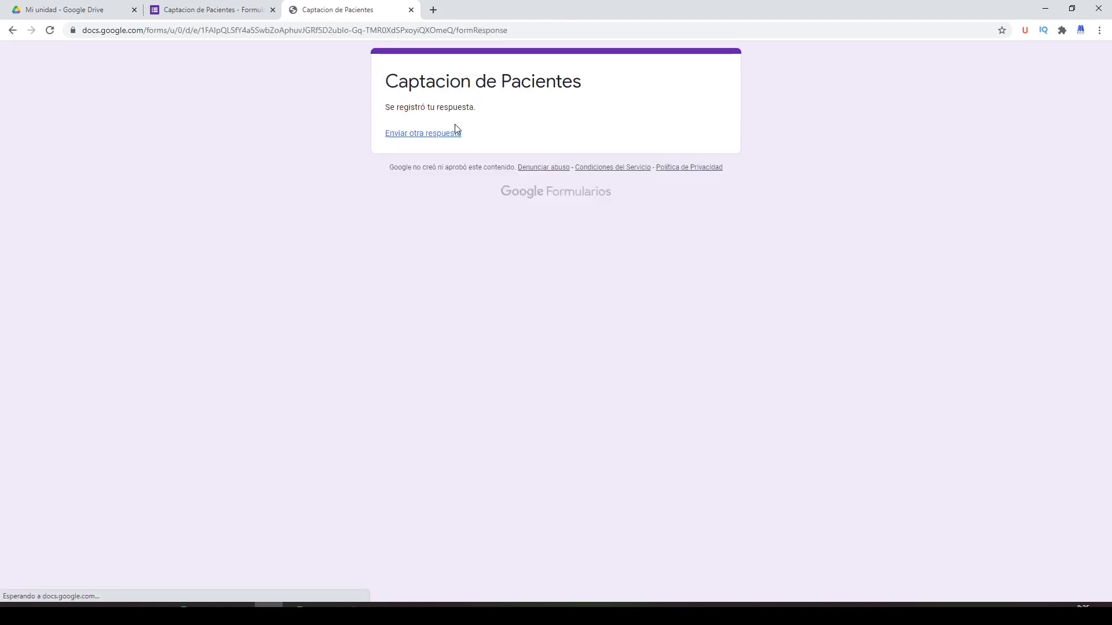
- Submit another response with the patient's full name, age 38 and province LA ROMANA
click(447, 135)
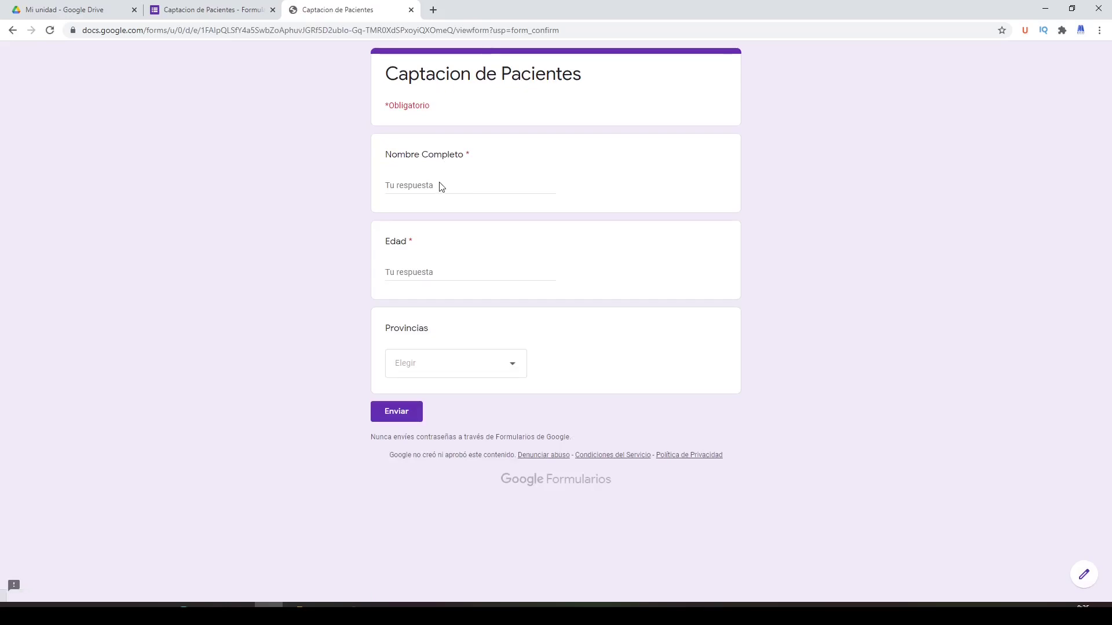
click(440, 186)
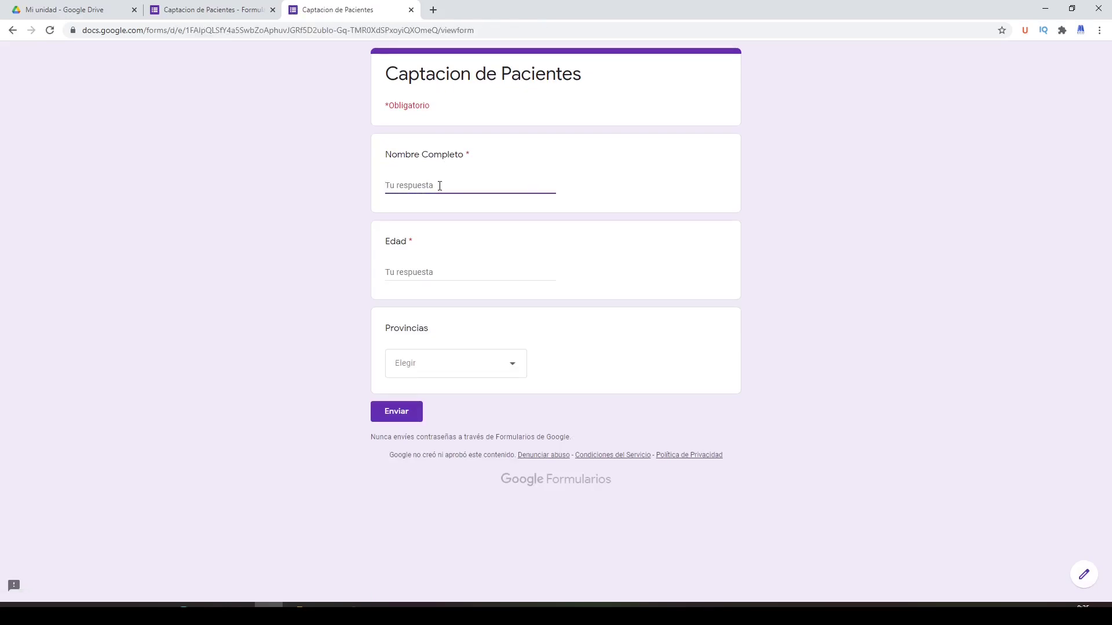
text(Ma)
text(gic J)
text(hn)
key(BackSpace)
text(onson)
key(Tab)
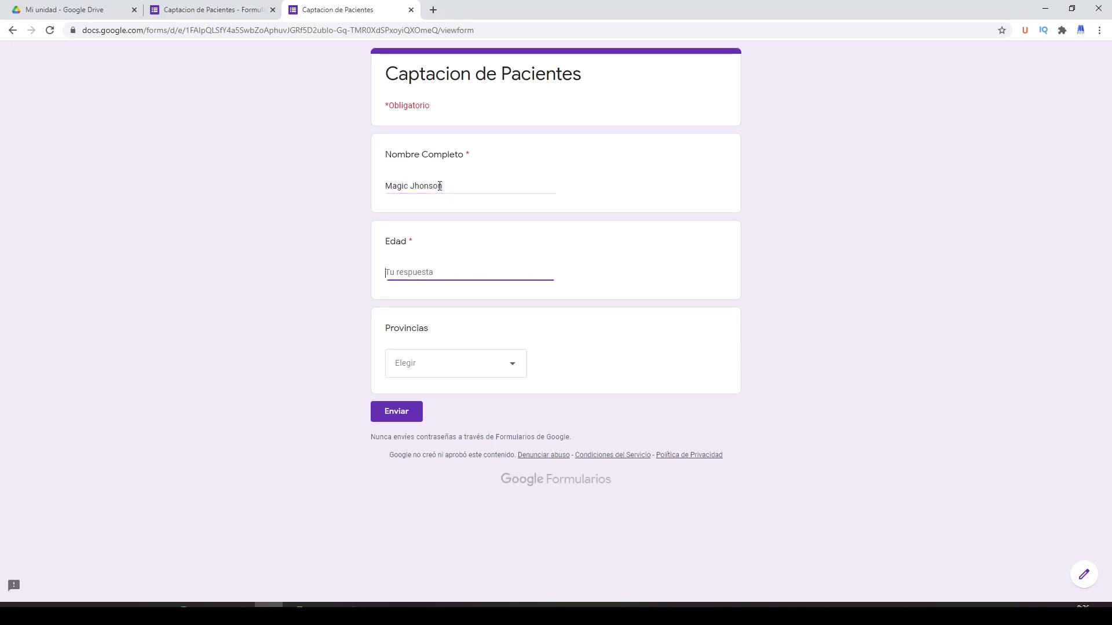
text(38)
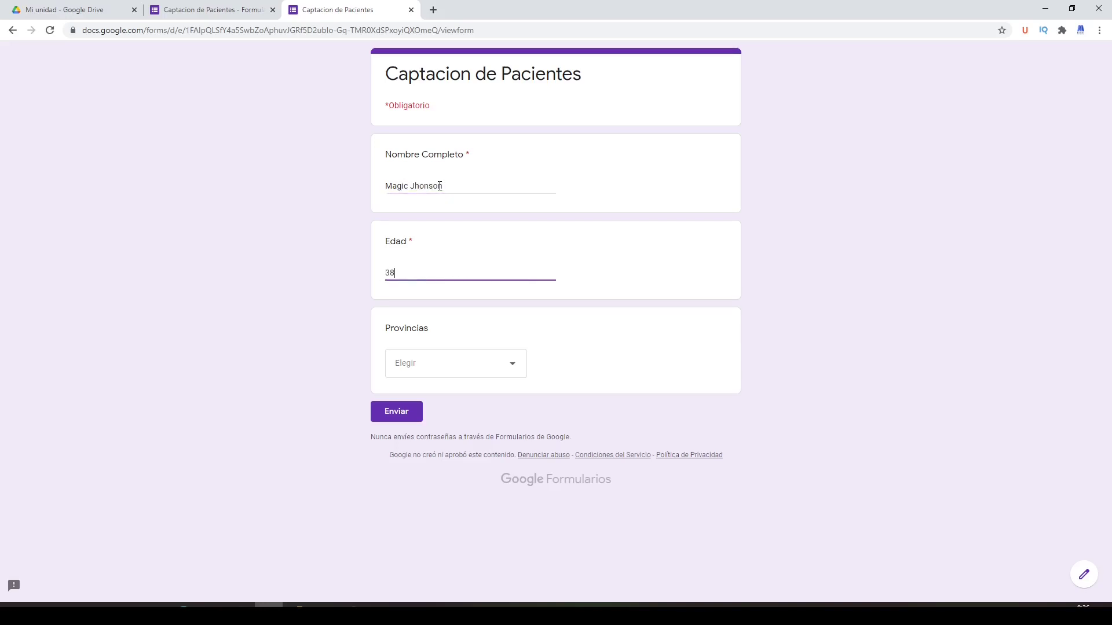
click(422, 373)
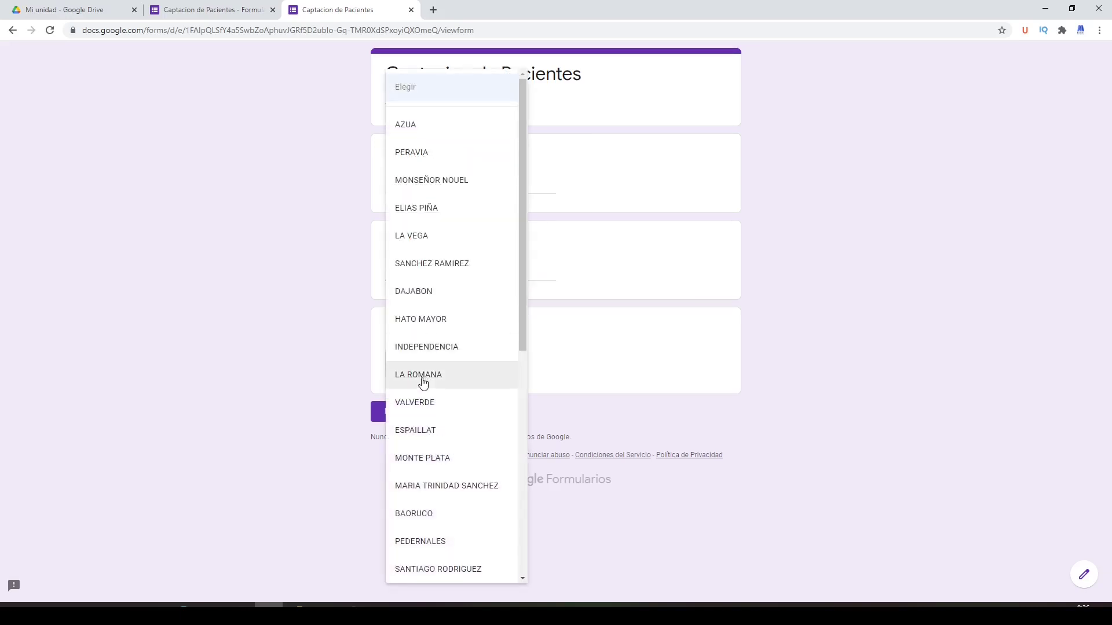
click(422, 381)
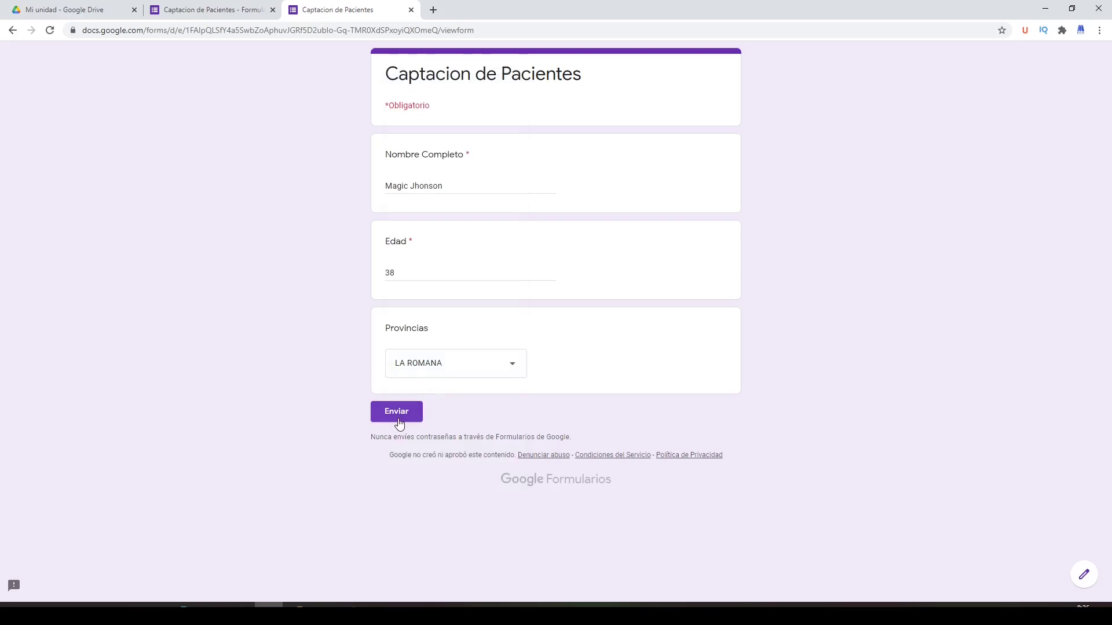
click(398, 418)
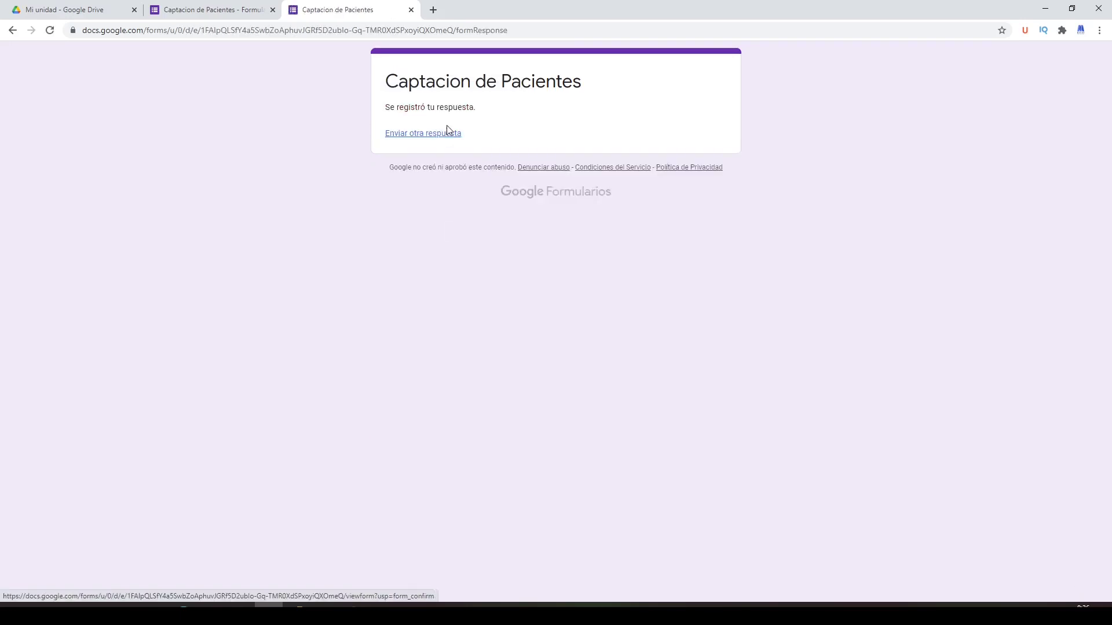
- Send a response with age 25 and province SANTO DOMINGO, then reopen the editor showing 3 responses
click(443, 138)
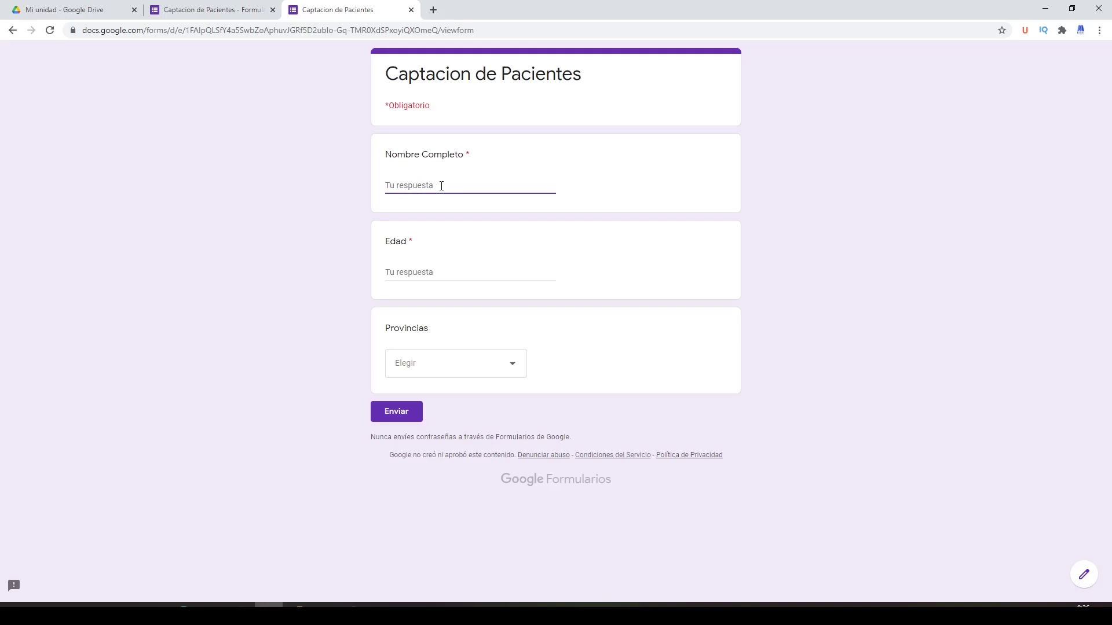
text(Pedro Martinez)
key(Tab)
text(25)
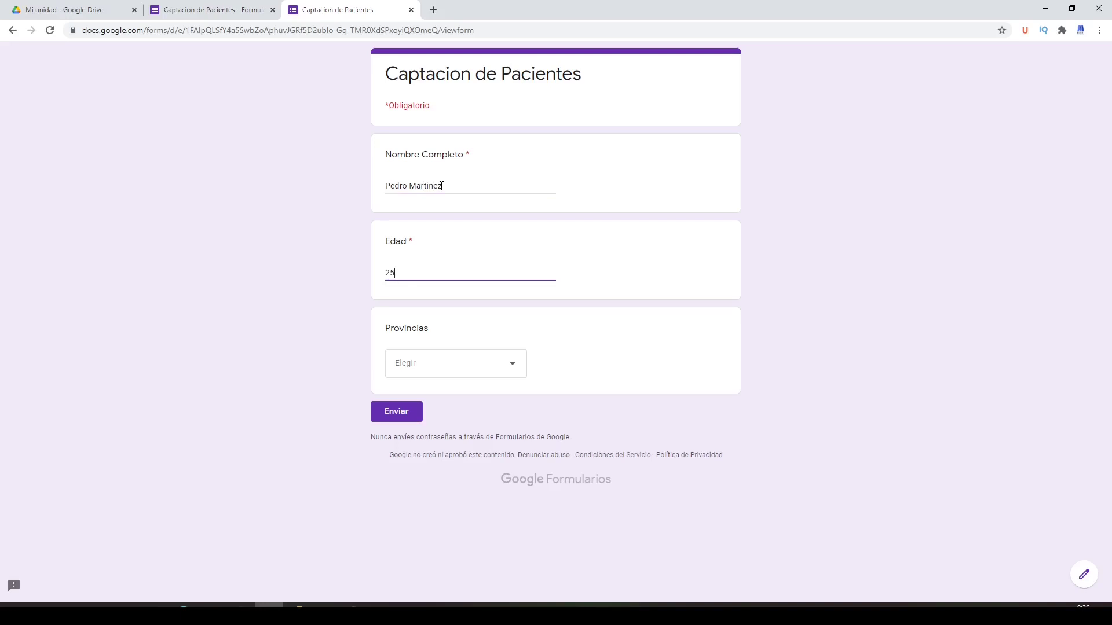
click(436, 369)
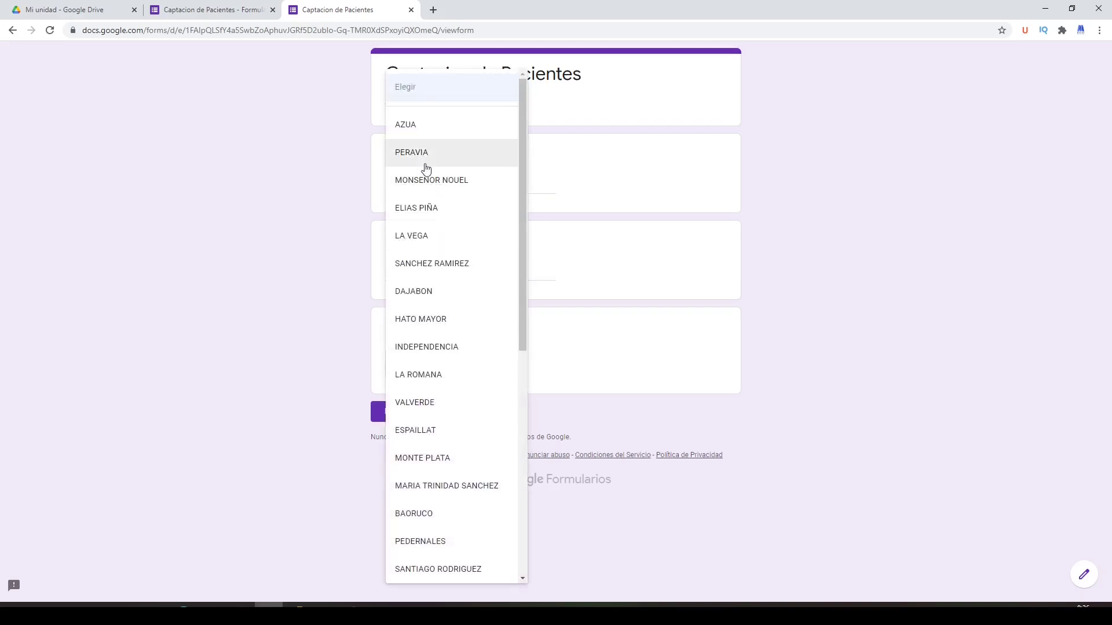
scroll(428, 271, down, 1)
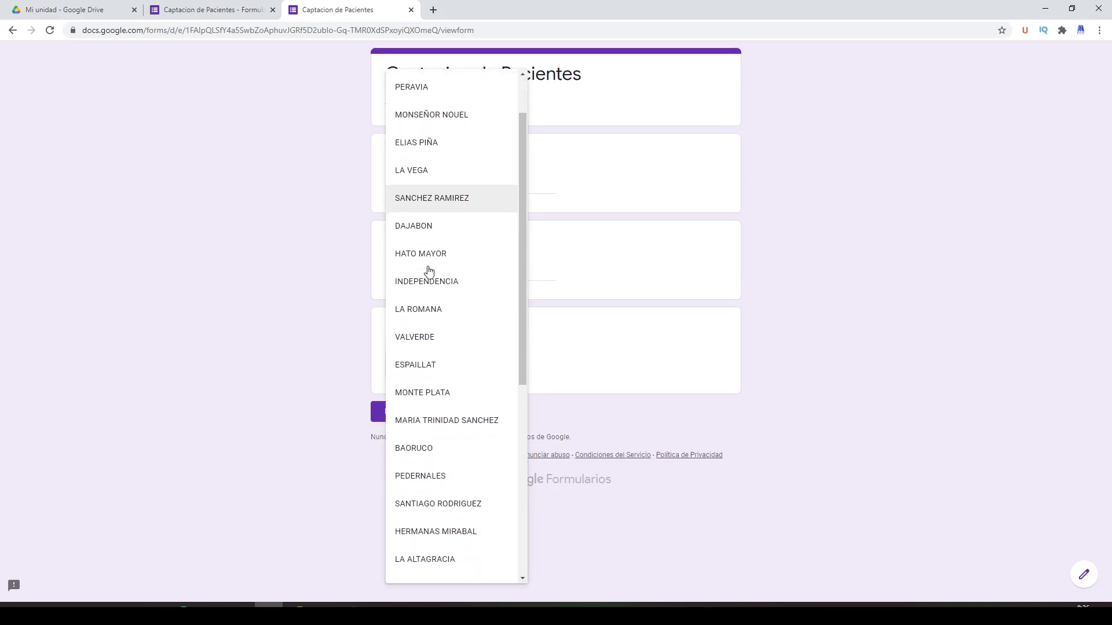
scroll(427, 273, down, 1)
click(429, 363)
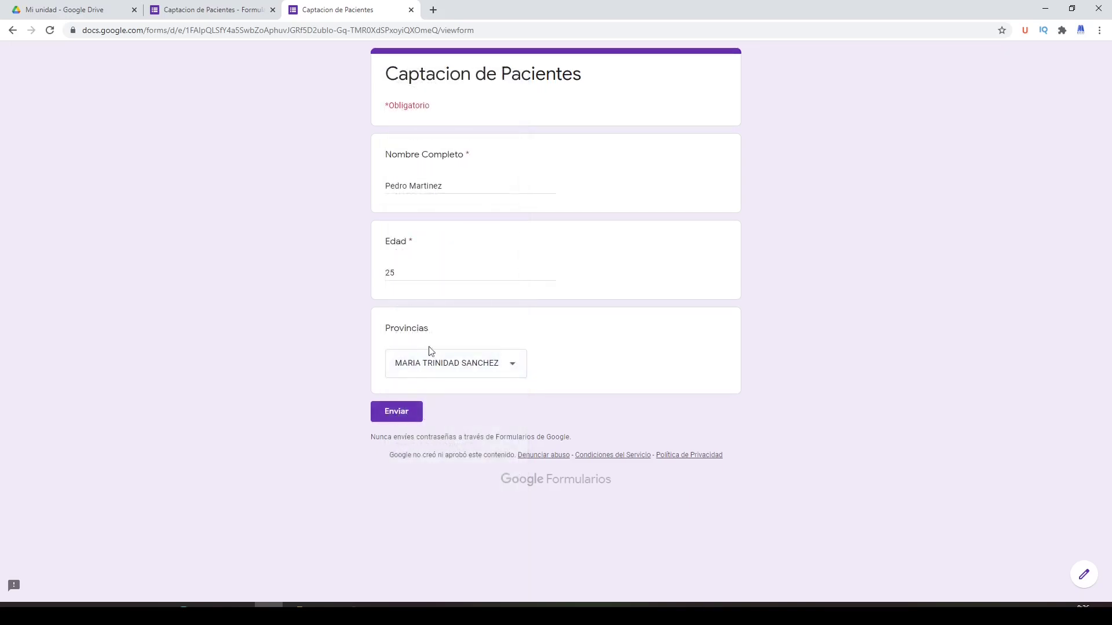
click(447, 370)
scroll(435, 408, down, 3)
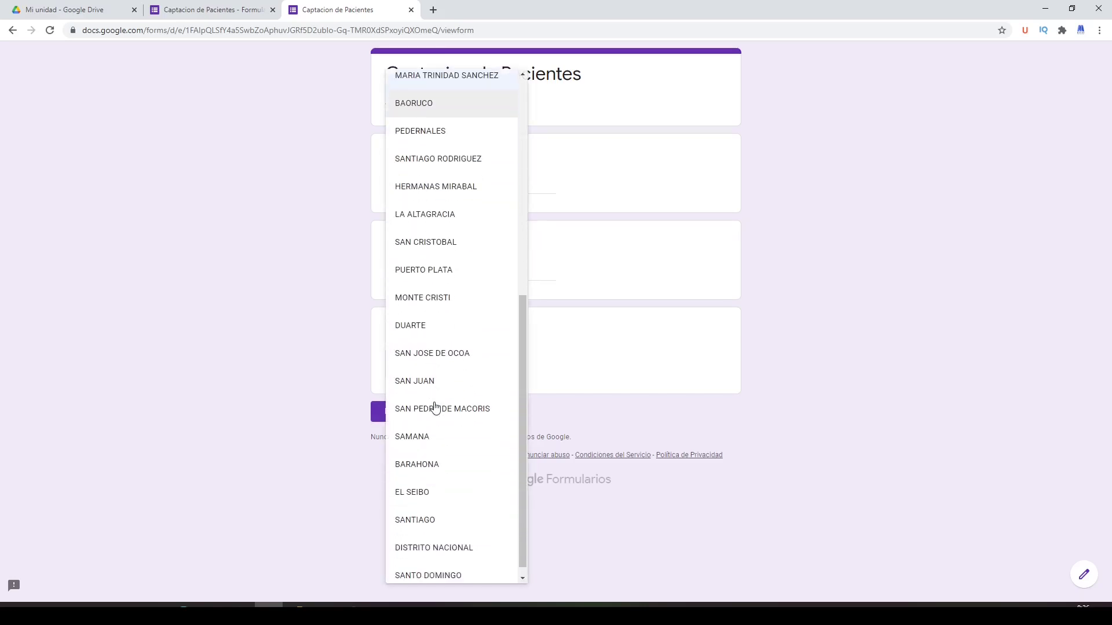
click(427, 565)
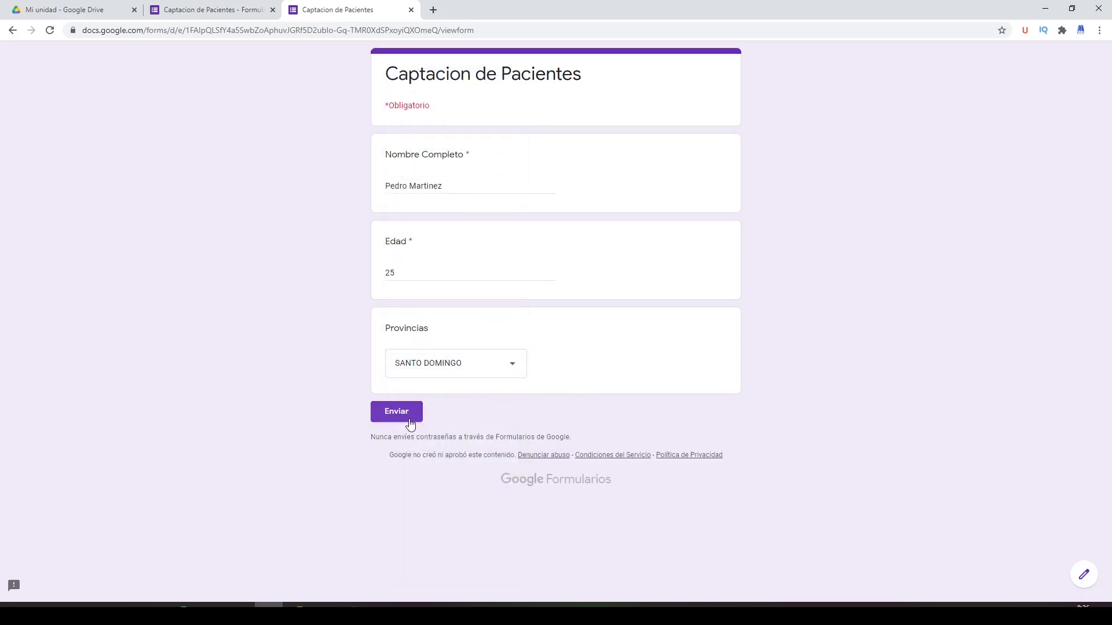
click(405, 412)
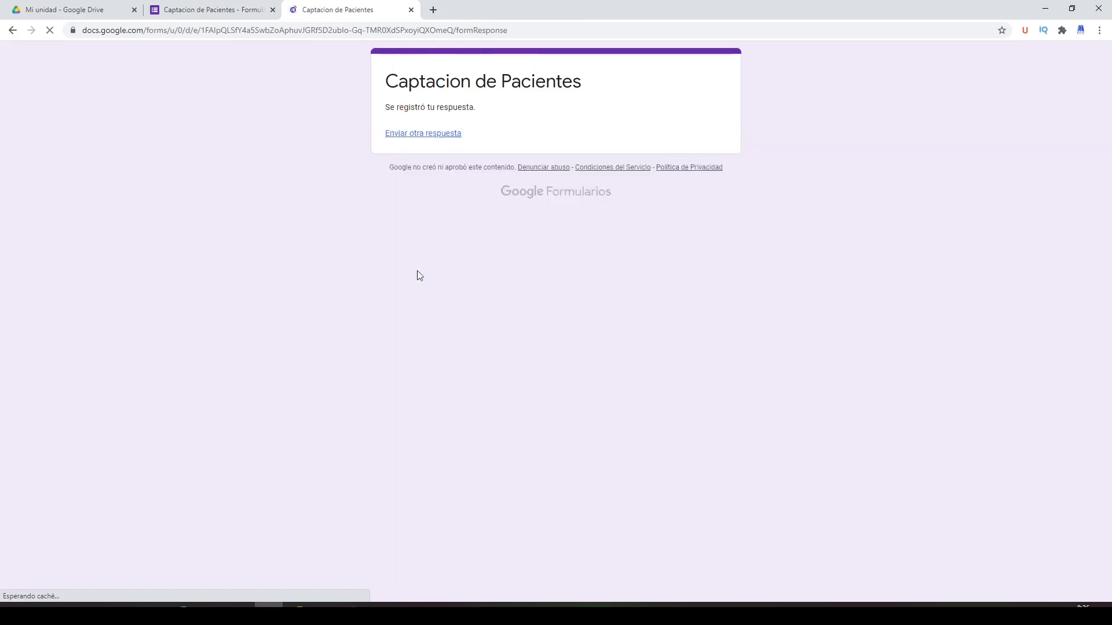
click(238, 5)
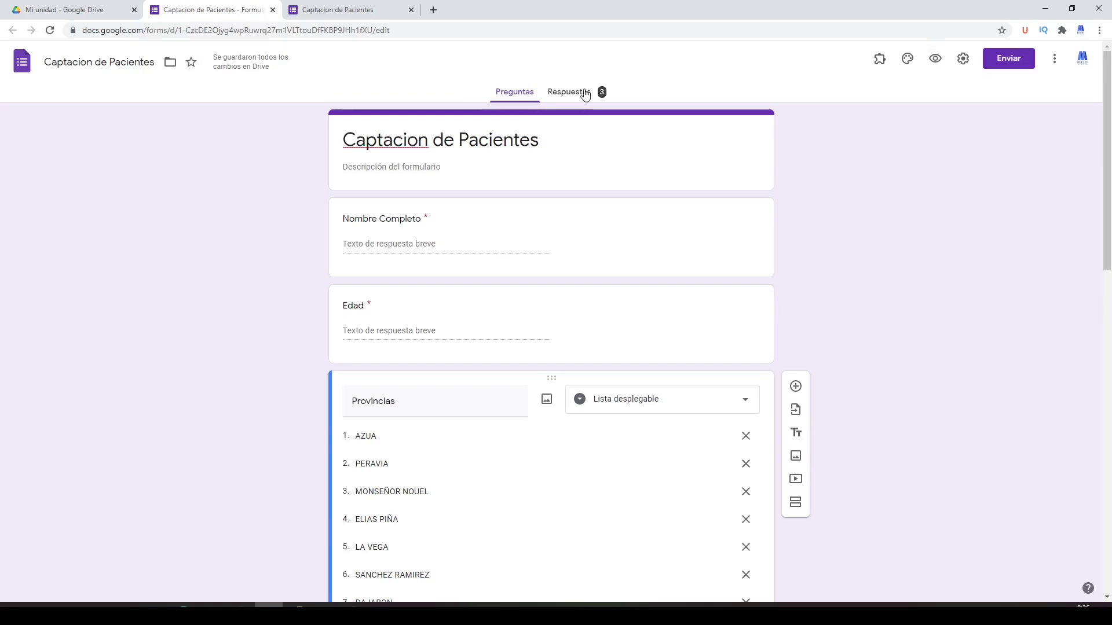
- From the form's Respuestas summary, create the new linked spreadsheet 'Captacion de Pacientes (Respuestas)'
click(371, 8)
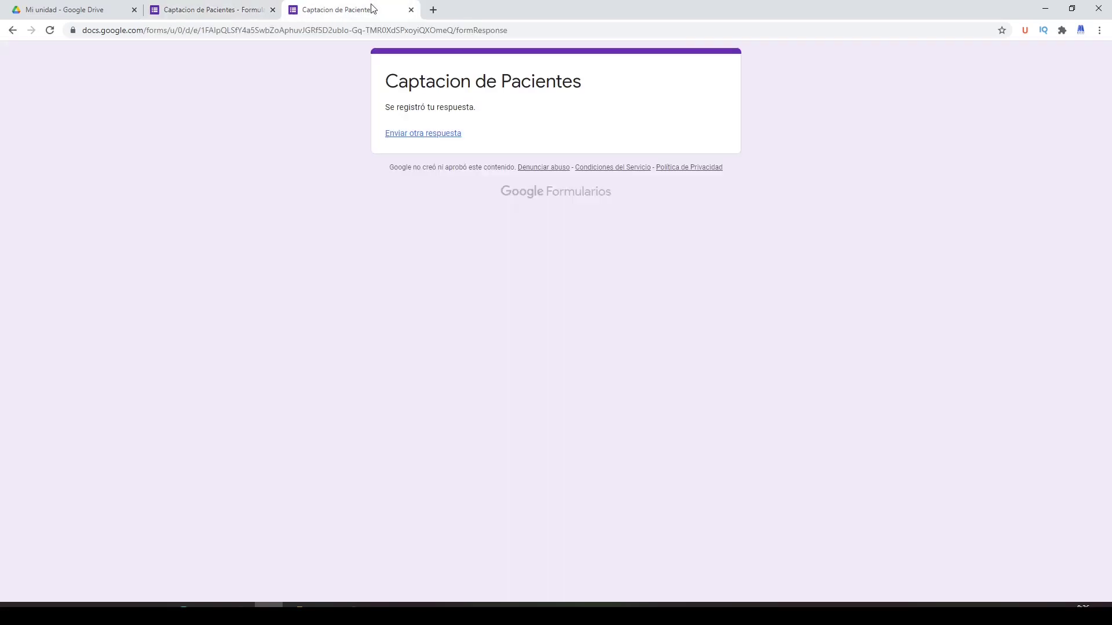
click(204, 8)
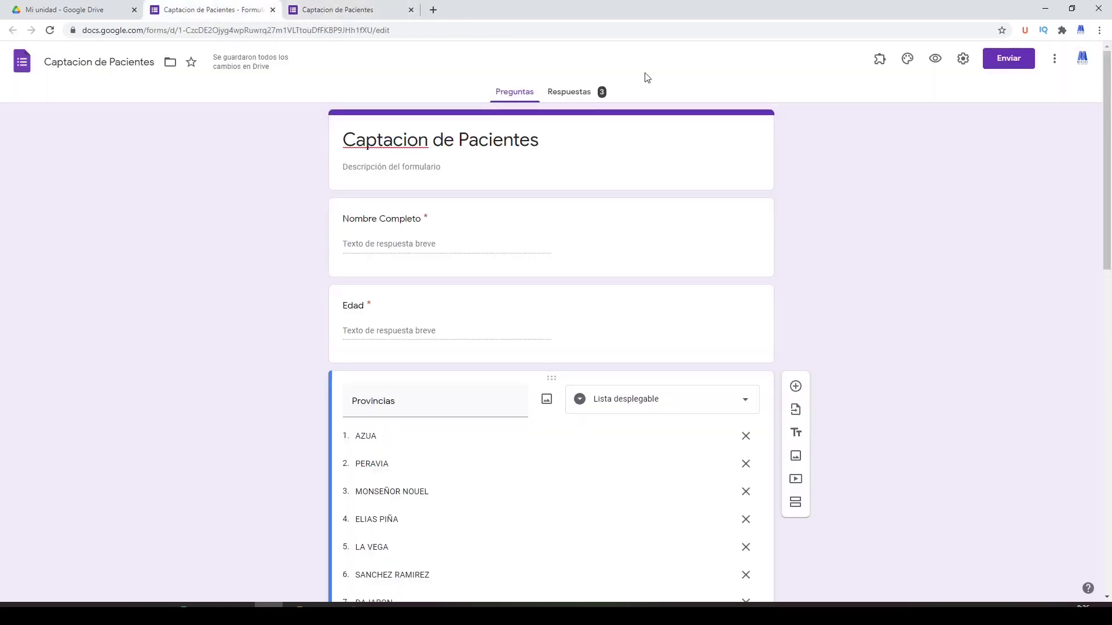
click(570, 99)
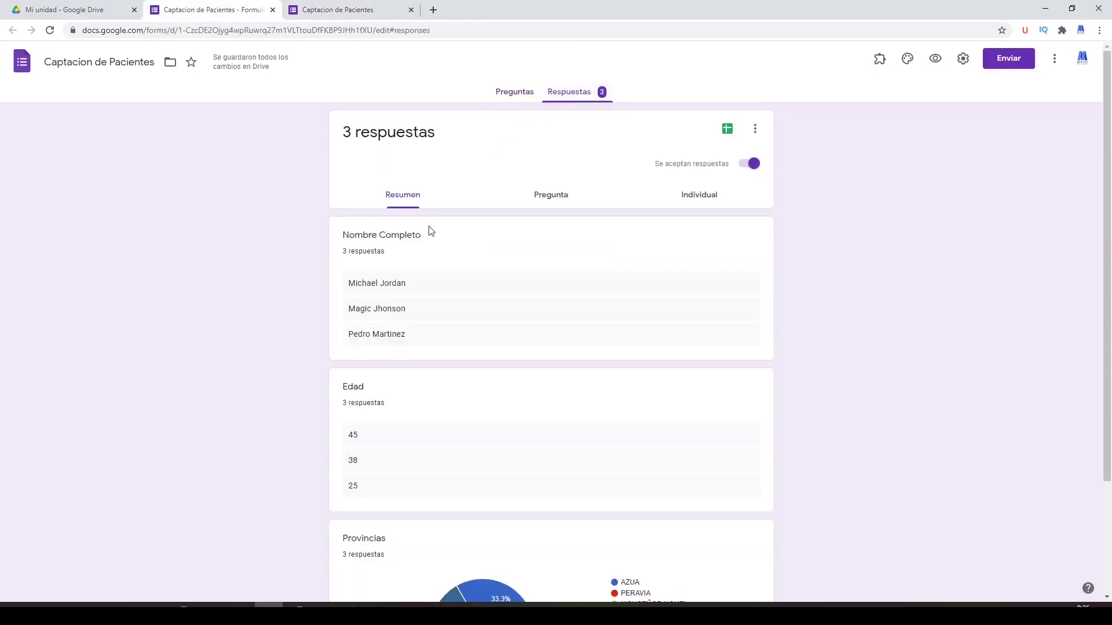
scroll(388, 390, down, 2)
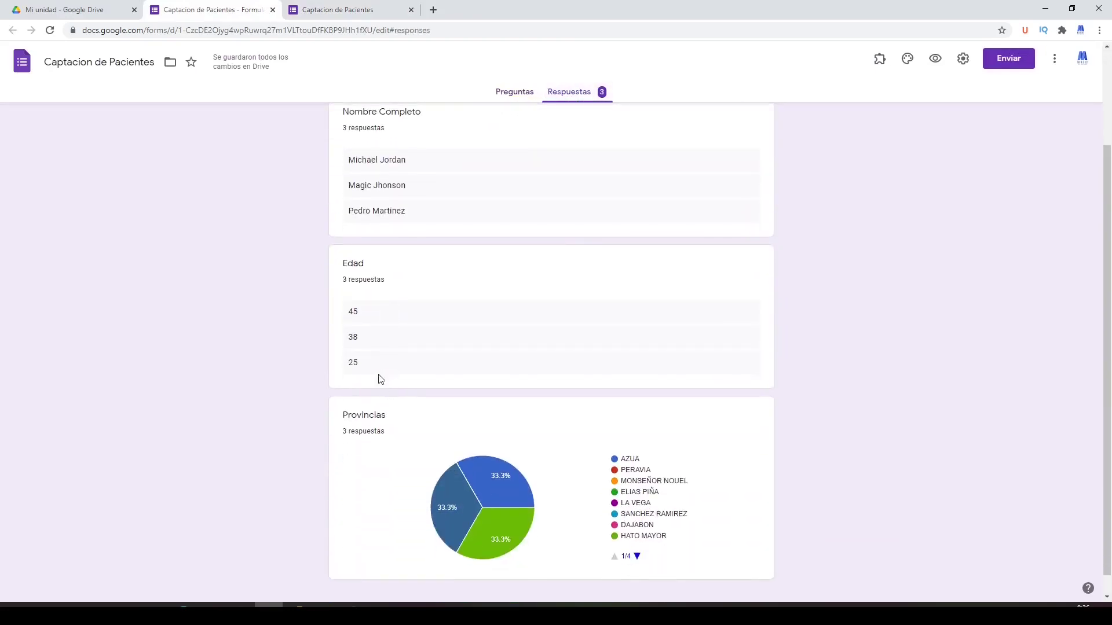
scroll(514, 371, up, 2)
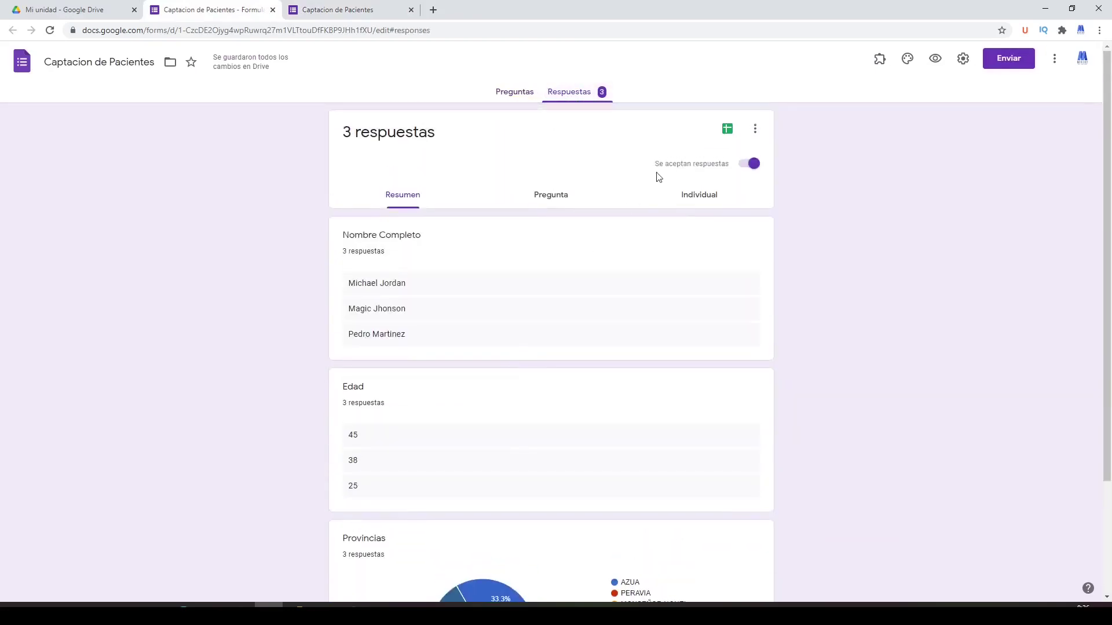
click(728, 131)
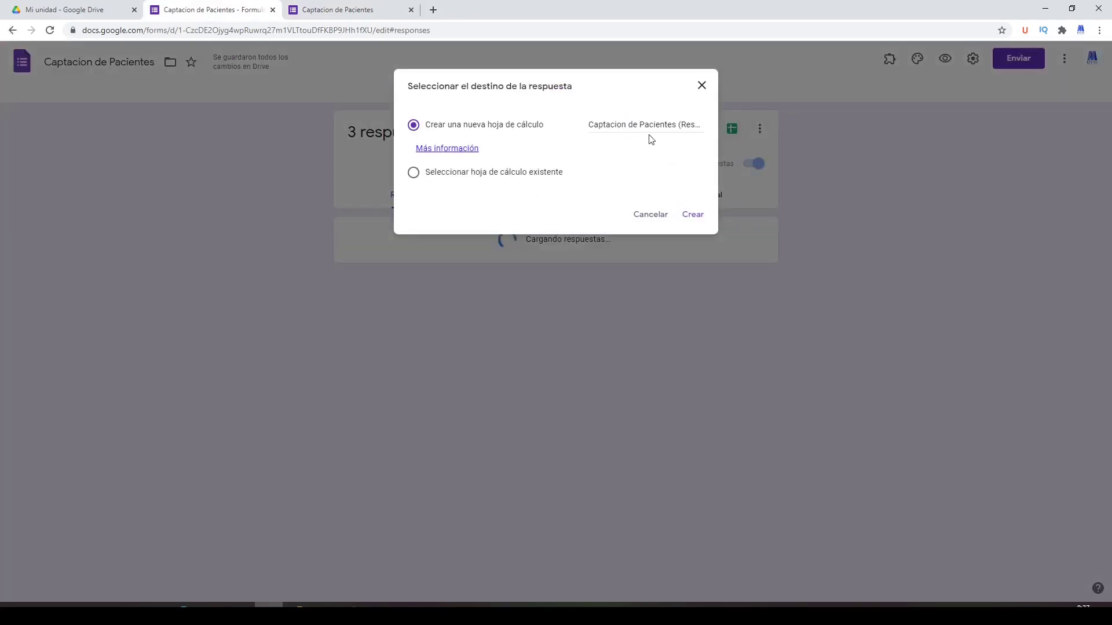
click(691, 215)
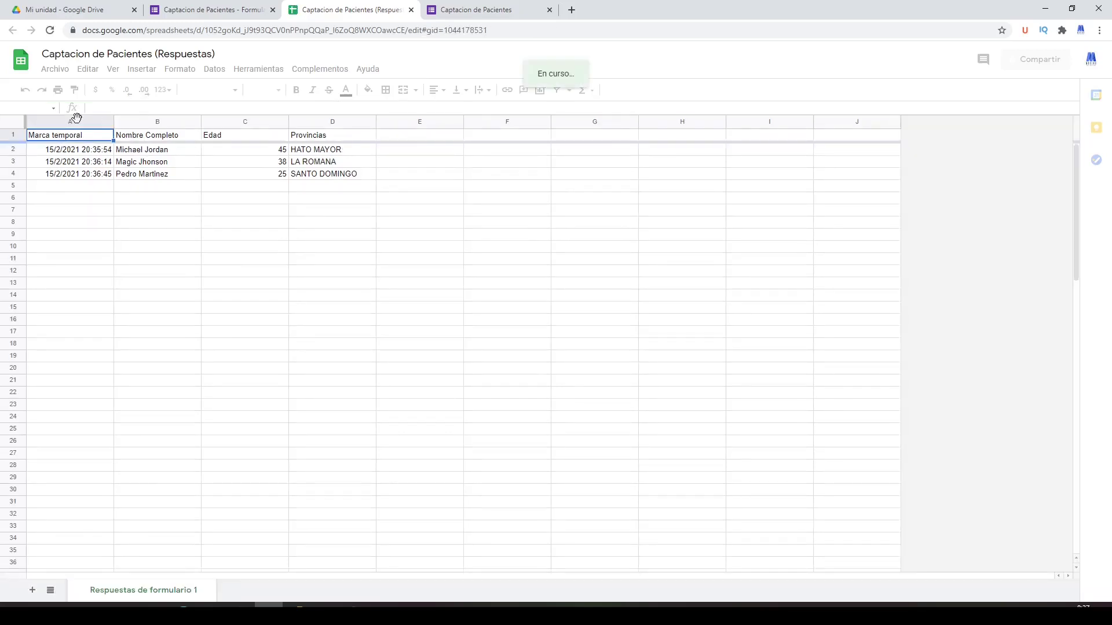
click(65, 153)
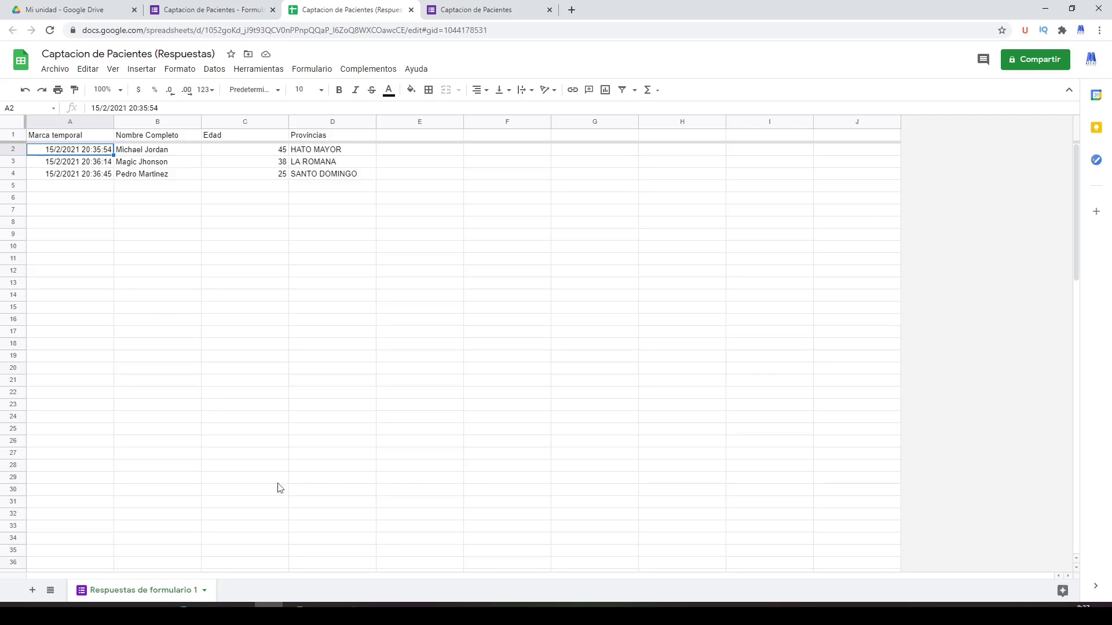
click(296, 606)
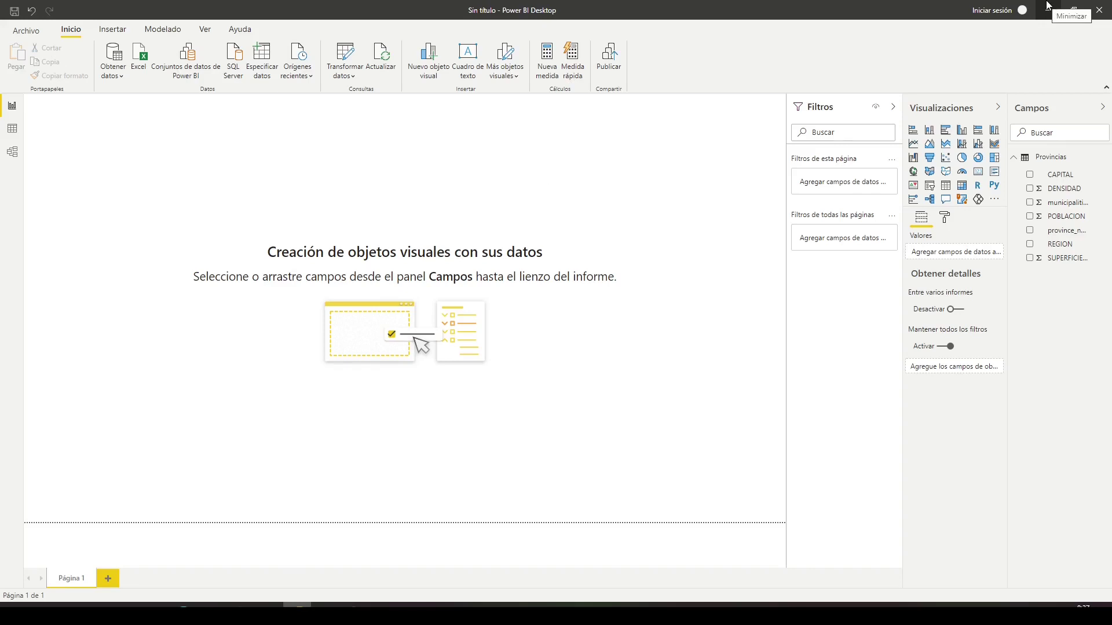
click(1049, 6)
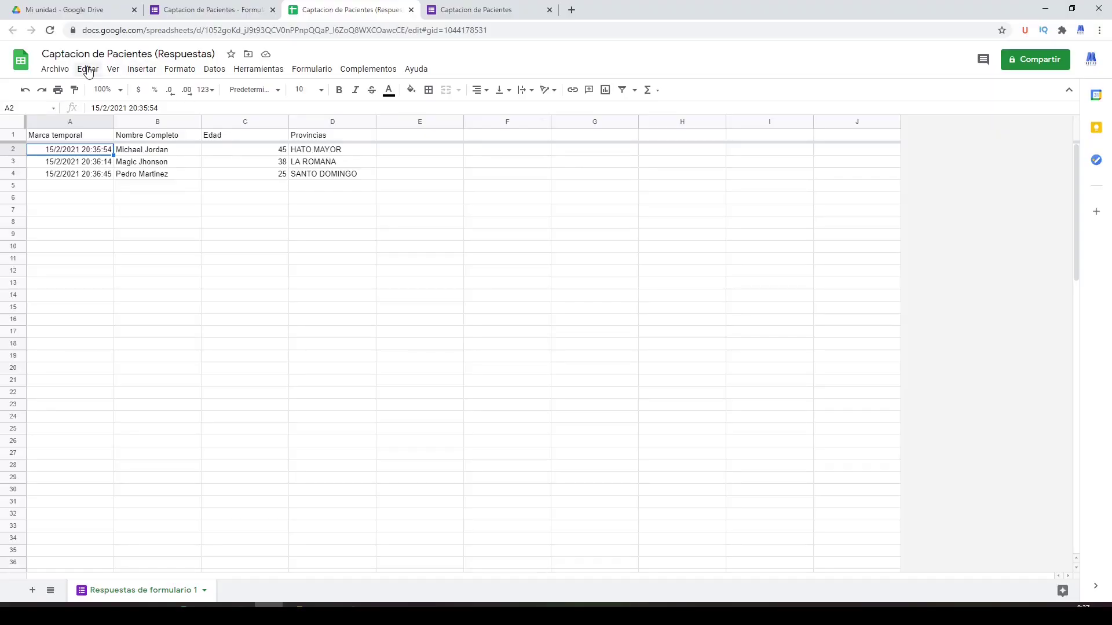
- Open the Publicar en la Web settings from the File menu
click(57, 72)
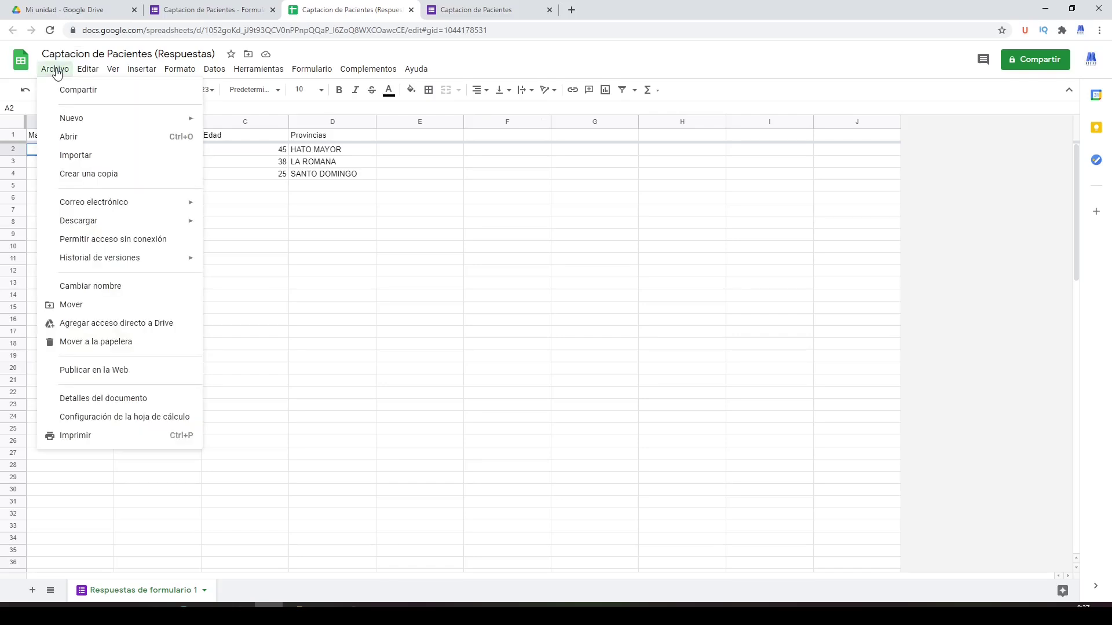
click(83, 369)
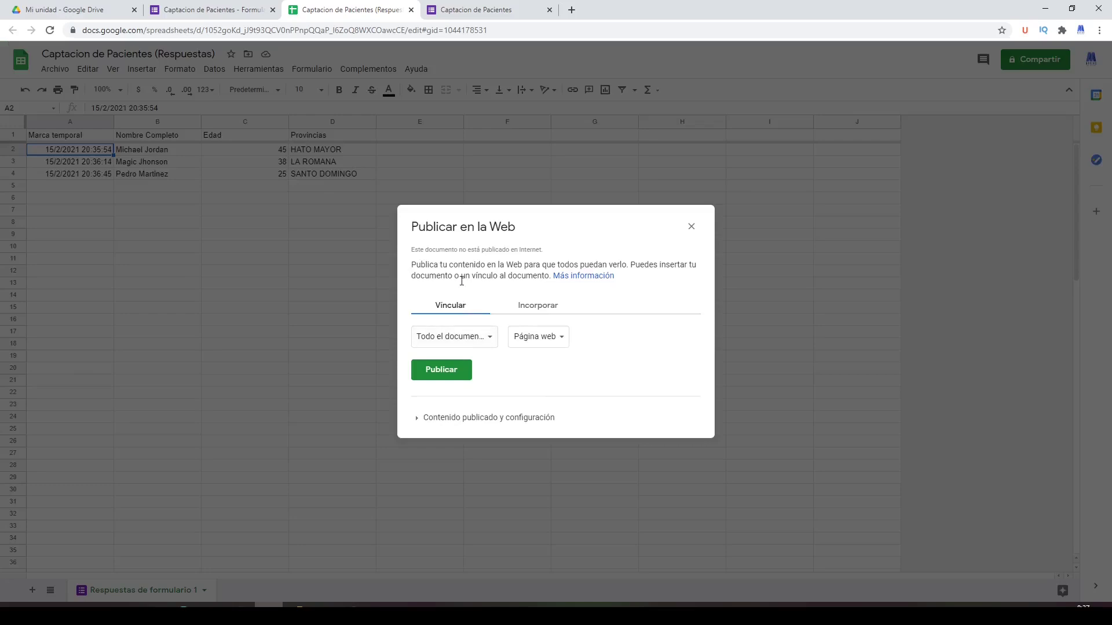
click(691, 226)
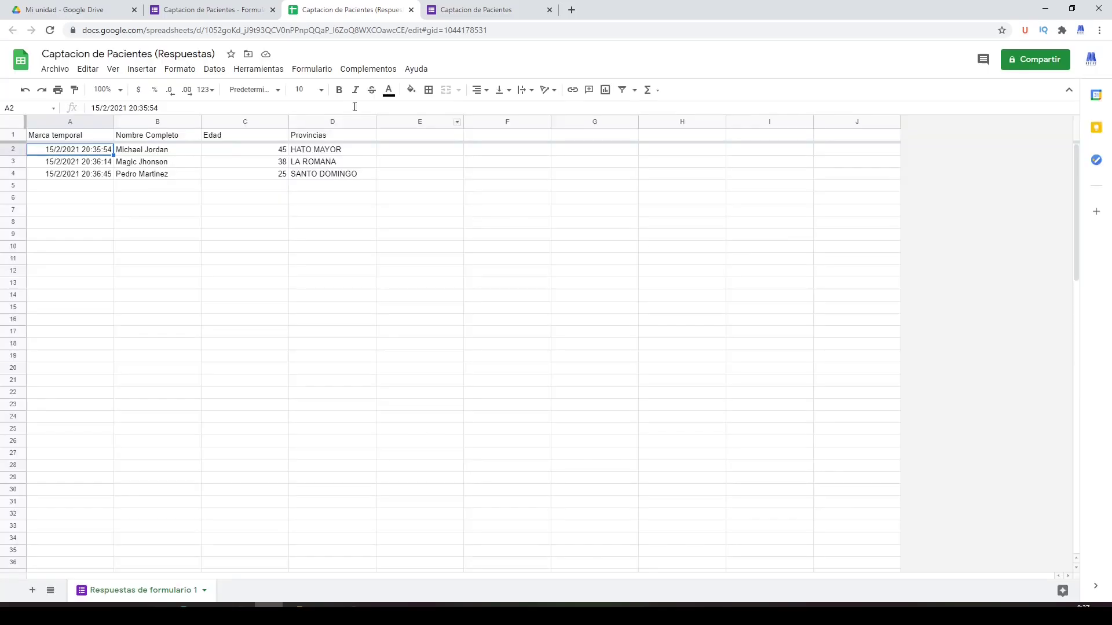
click(55, 70)
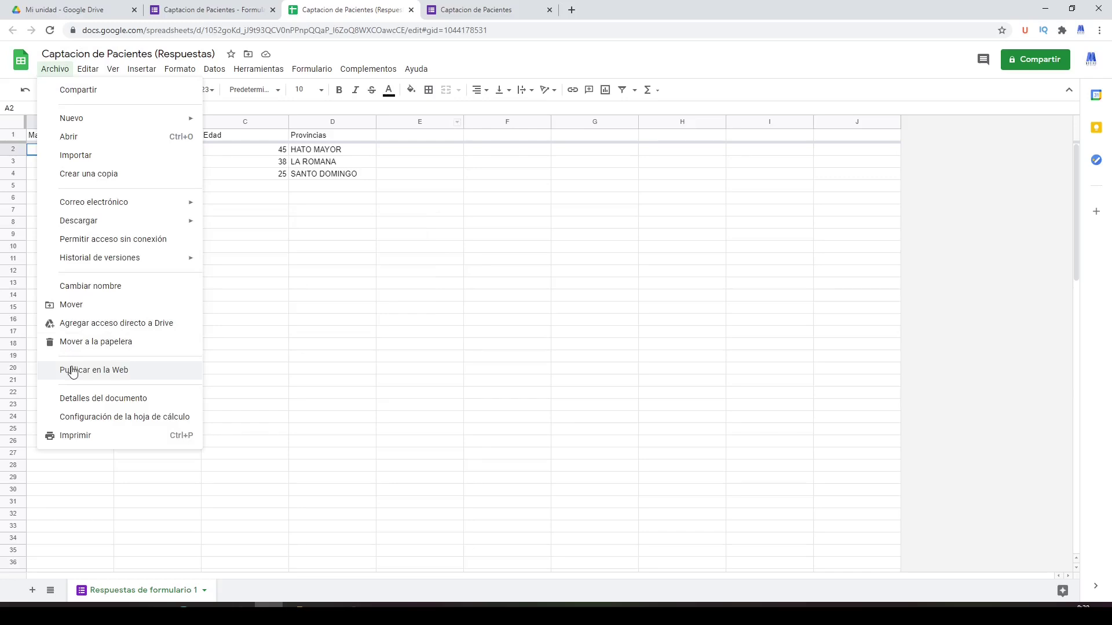
click(72, 373)
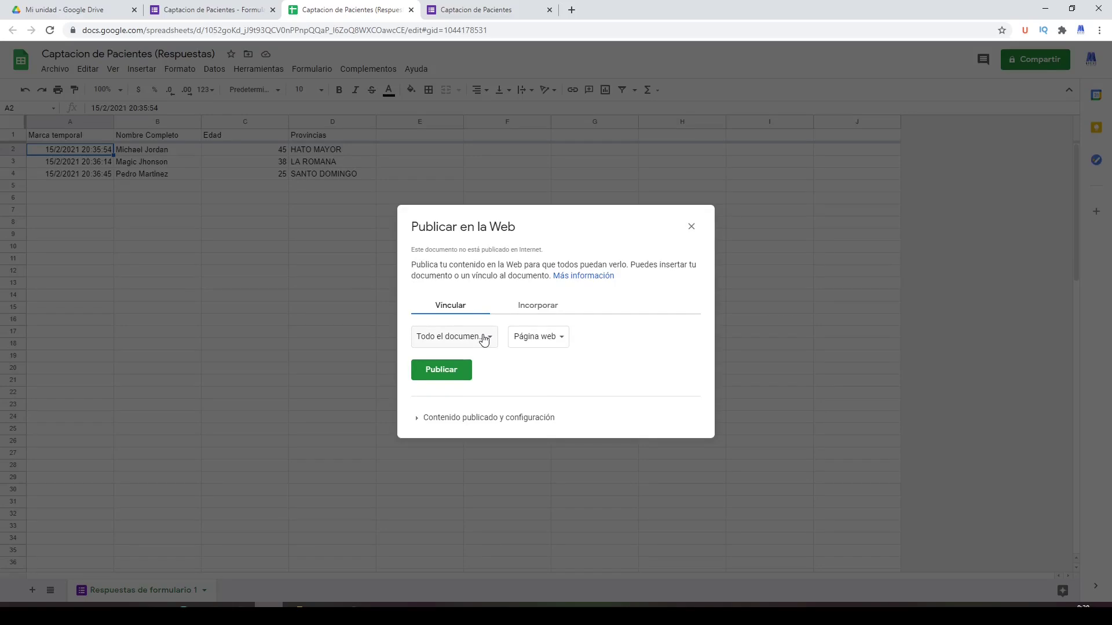
- Publish only 'Respuestas de formulario 1' as Valores separados por comas (.csv)
click(485, 341)
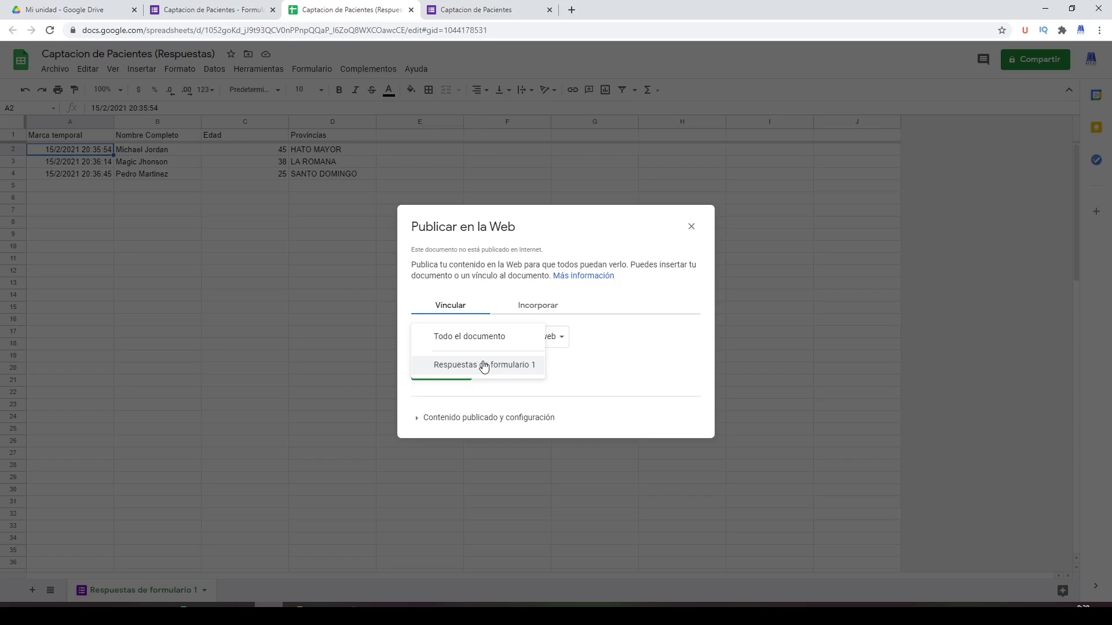
click(484, 365)
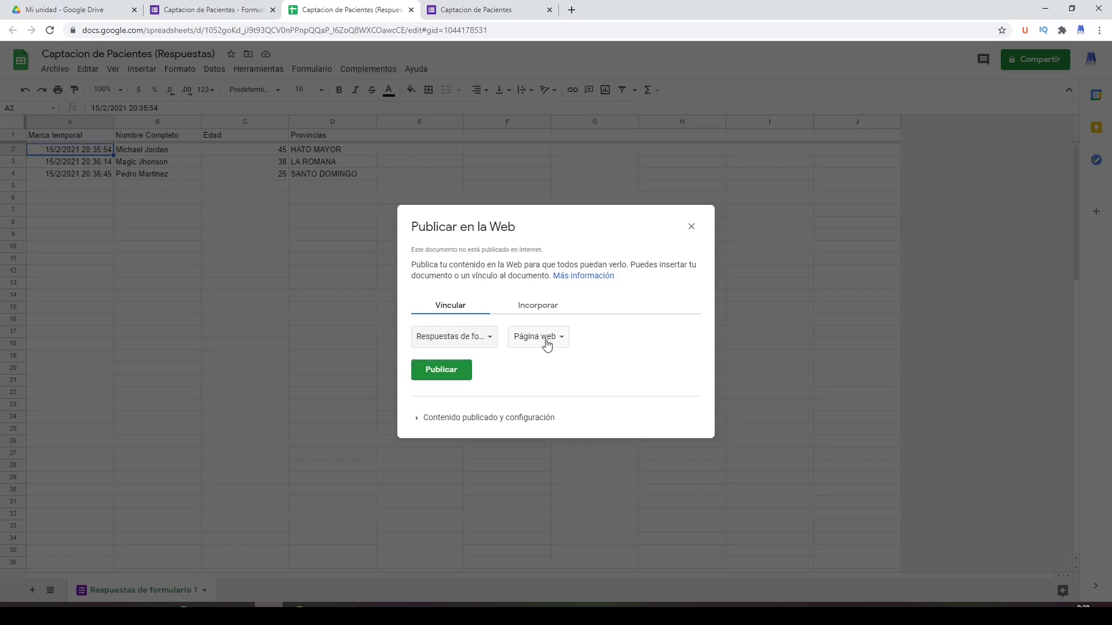
click(548, 345)
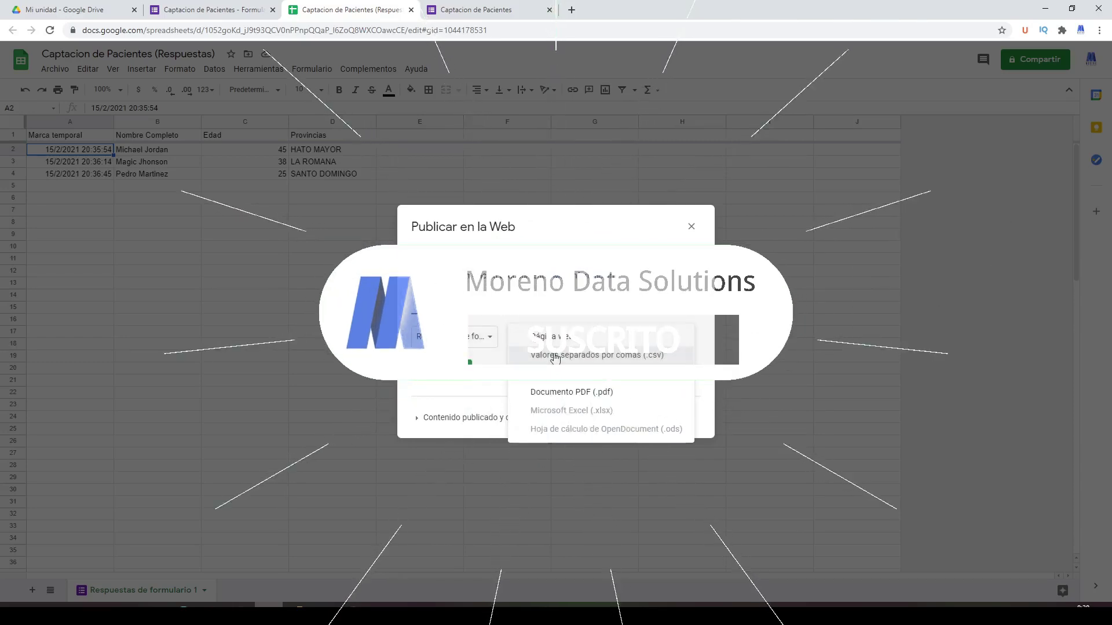
click(555, 359)
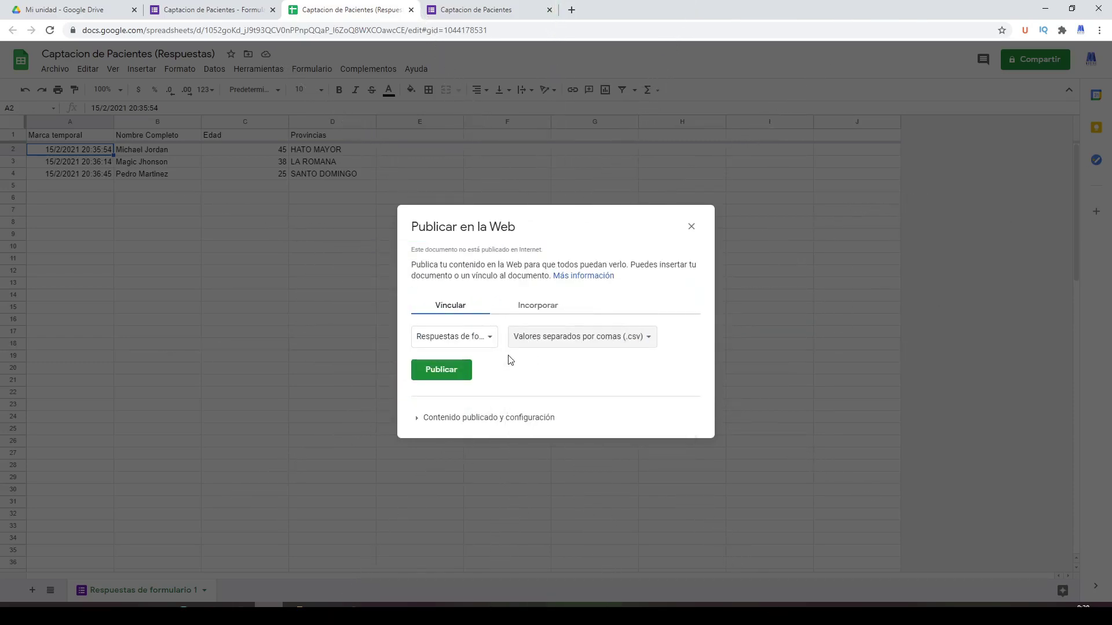
- Confirm publishing with Aceptar, copy the generated CSV link, and close the Publicar en la Web dialog
click(450, 373)
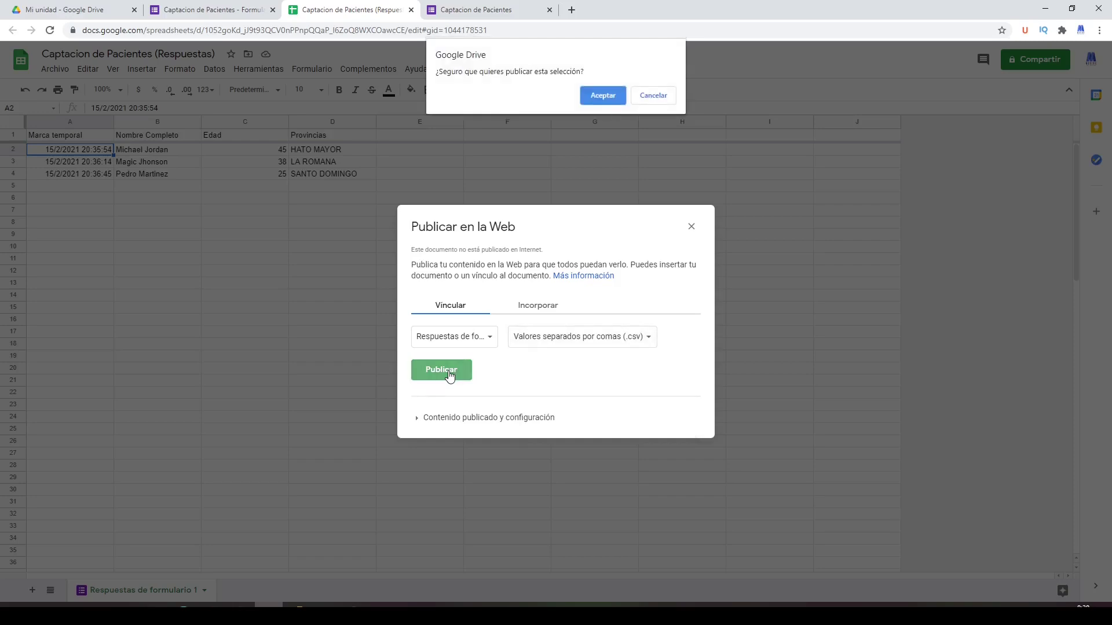
click(586, 98)
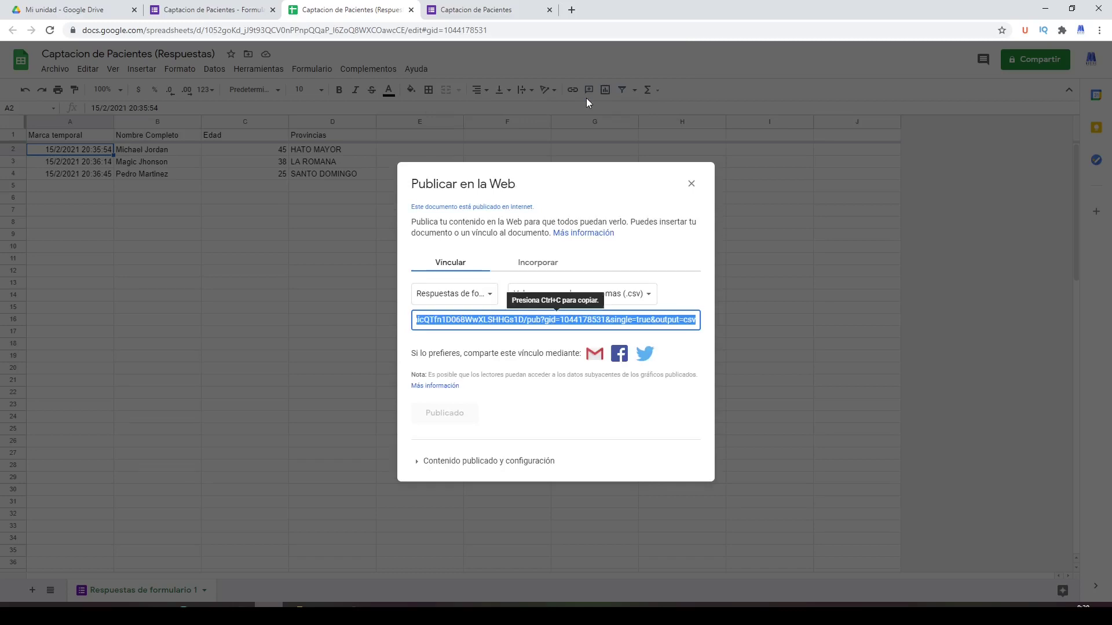
click(604, 318)
right_click(604, 318)
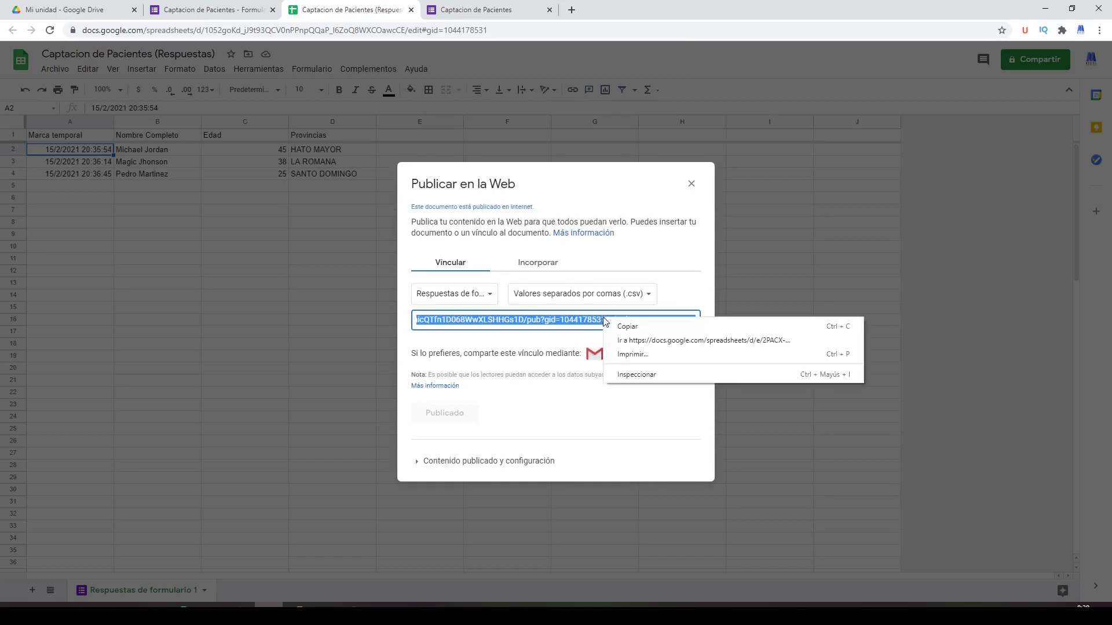
click(620, 325)
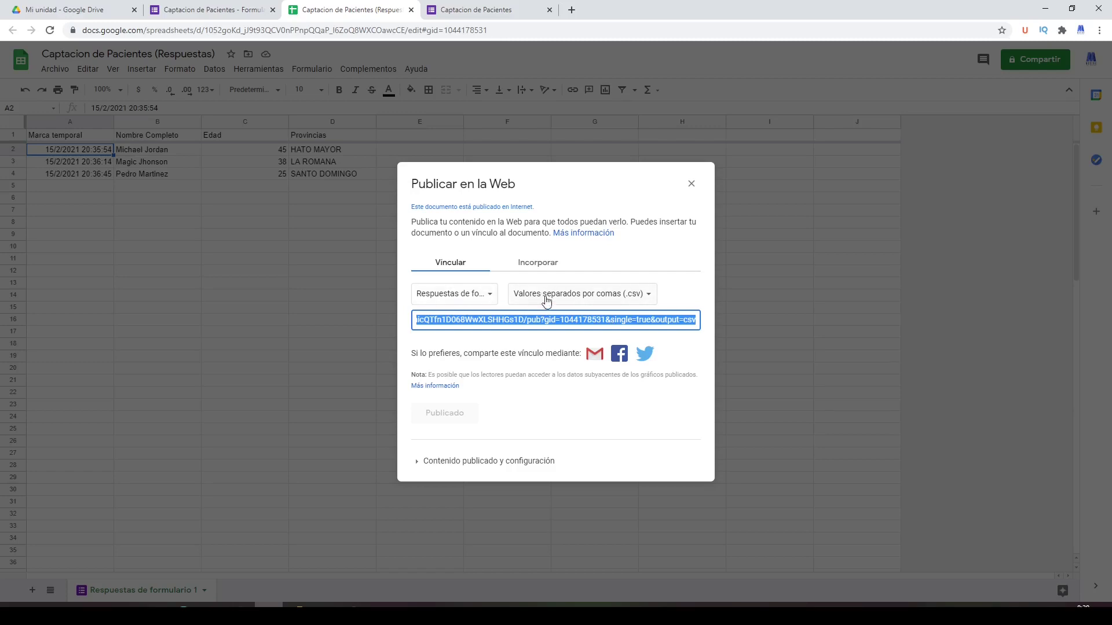
click(659, 322)
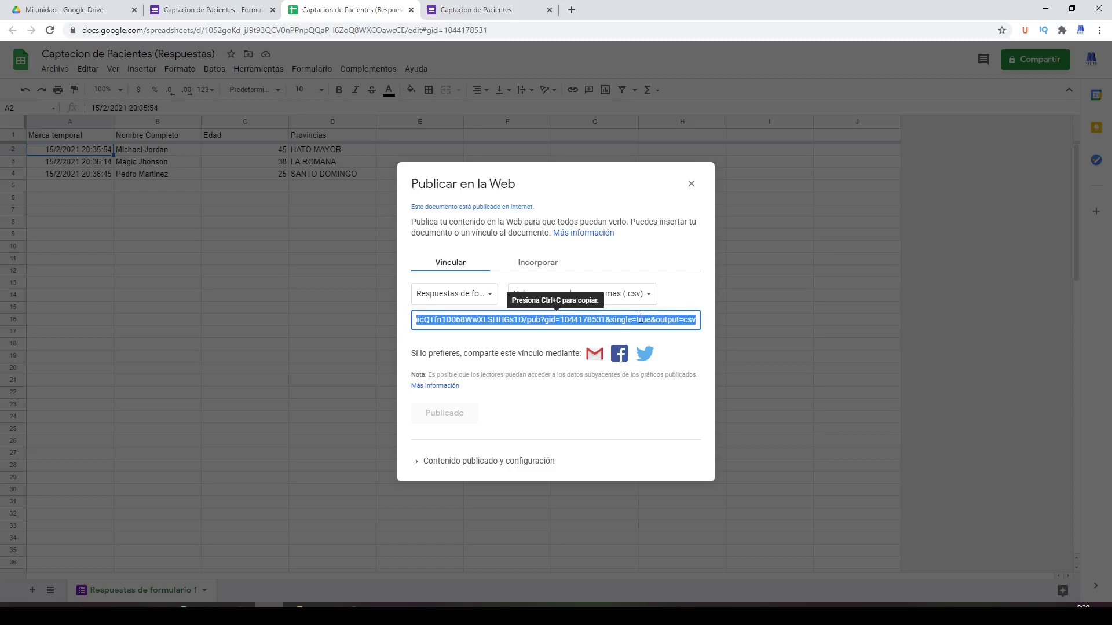
click(691, 184)
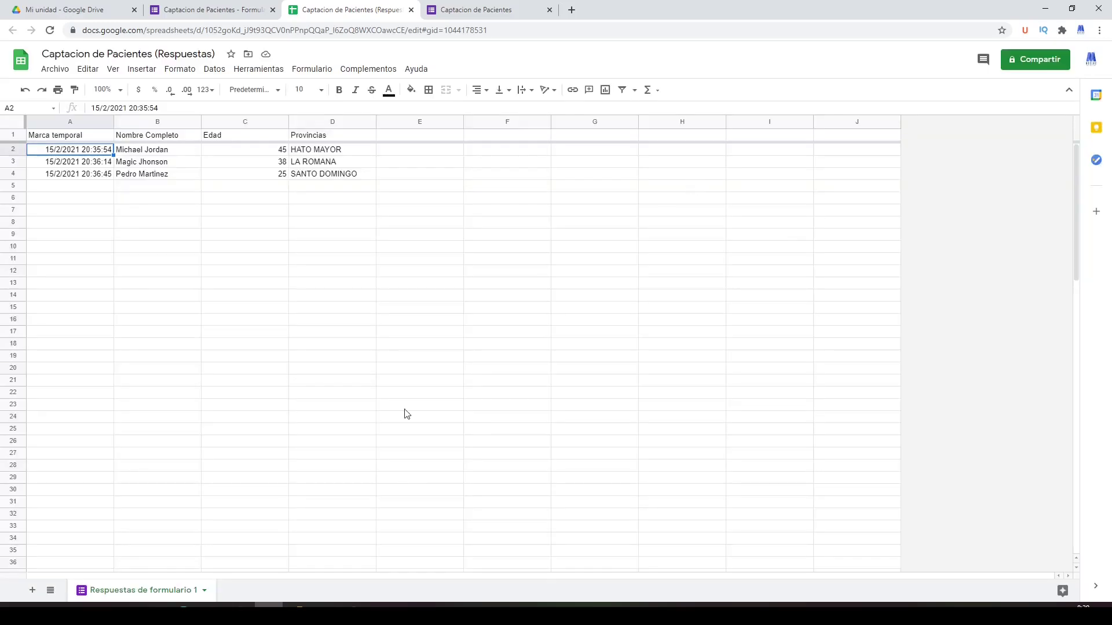
- Bring Power BI Desktop to the front and start Obtener datos on the blank report
click(297, 614)
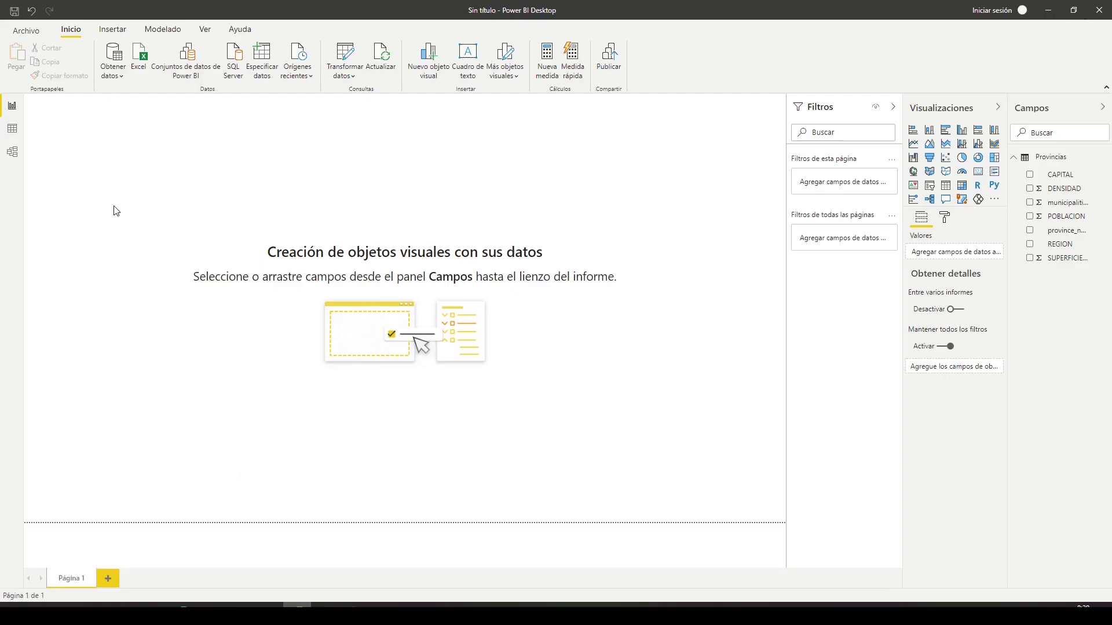
click(116, 57)
- Connect to the published CSV link via the Web connector and load it as a new responses table
click(114, 52)
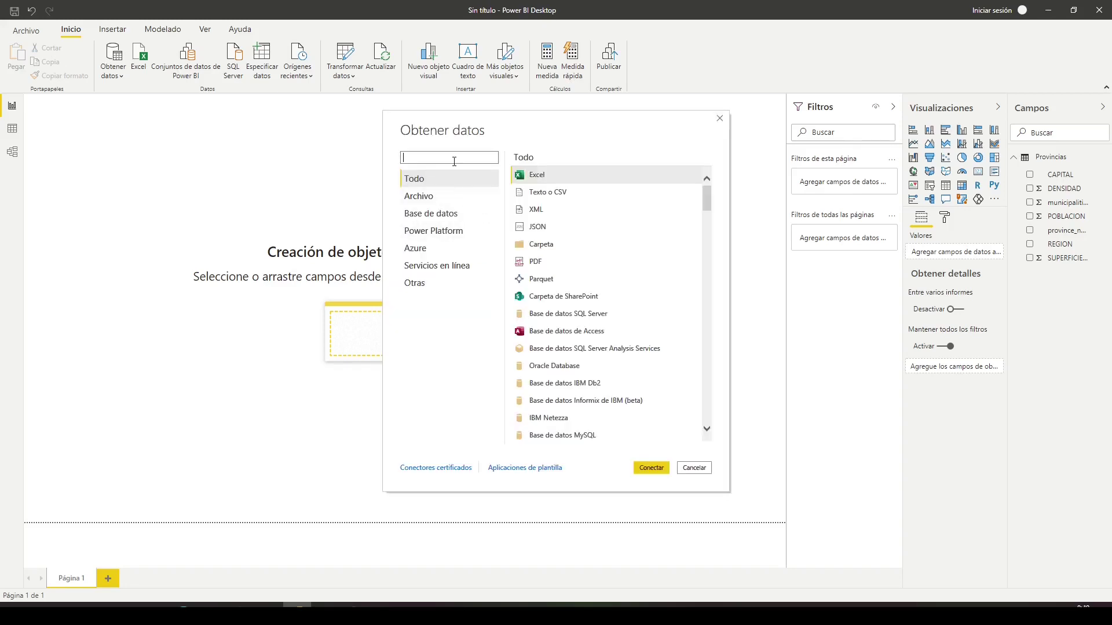
text(we)
text(b)
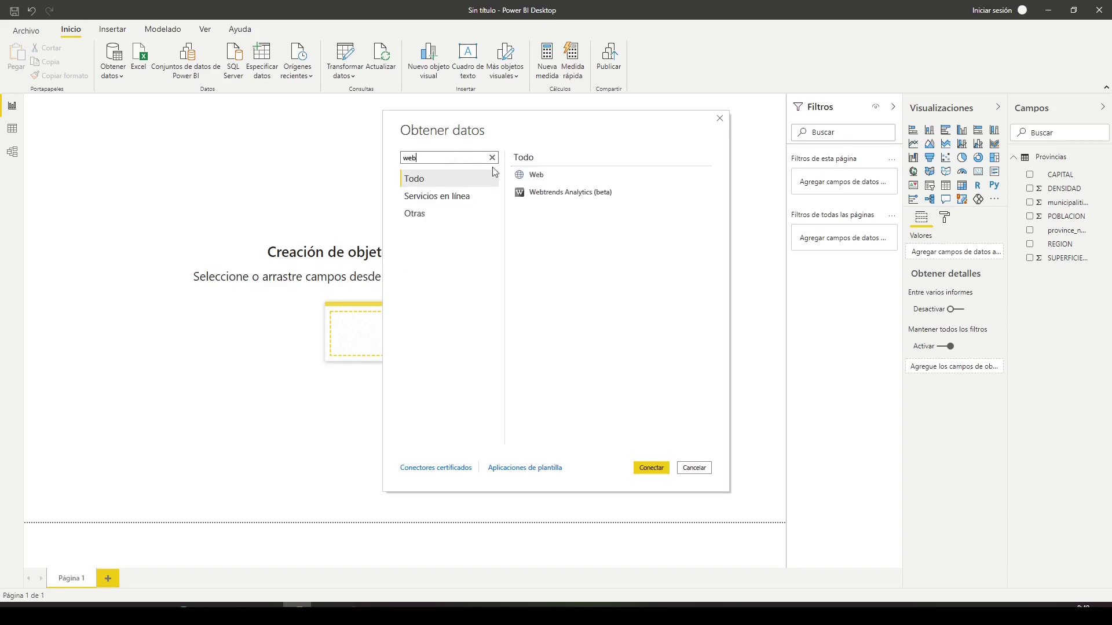
click(534, 180)
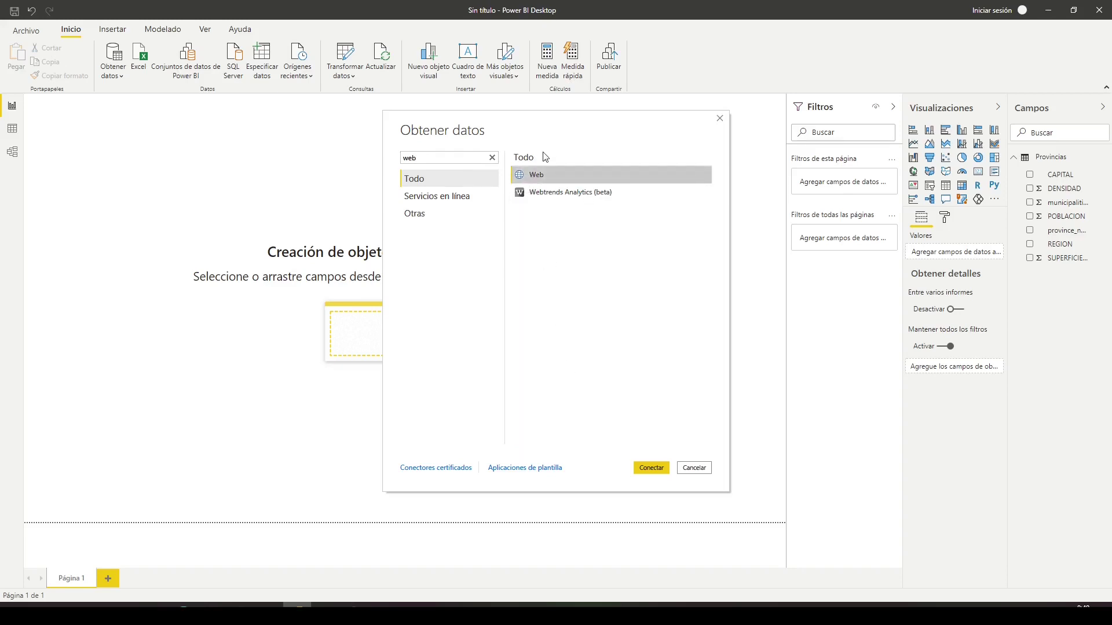
click(650, 474)
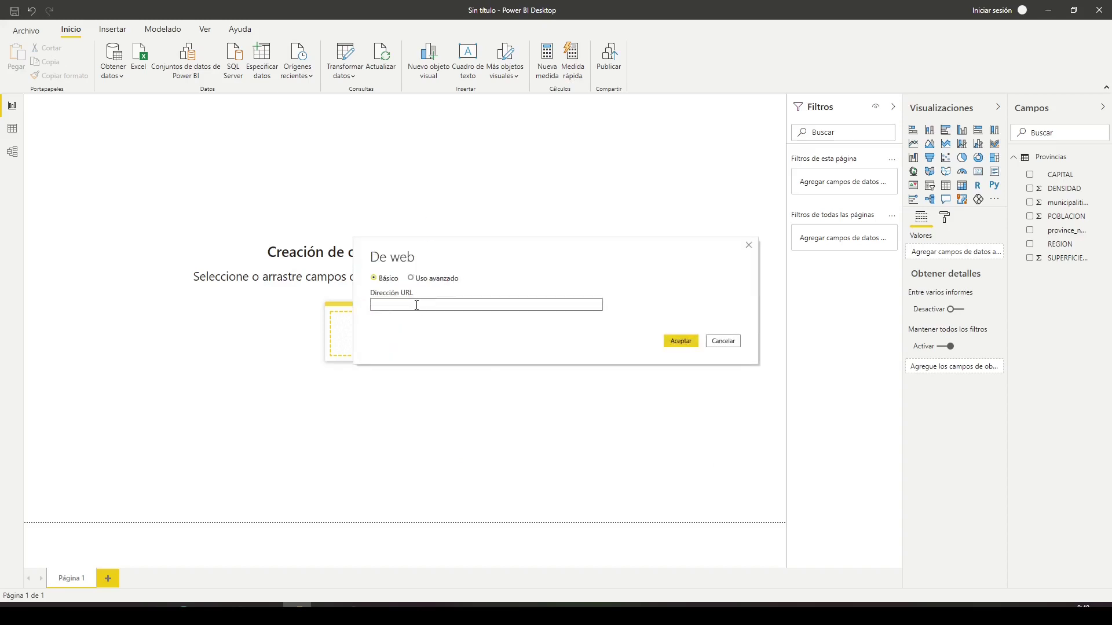
key(ctrl+v)
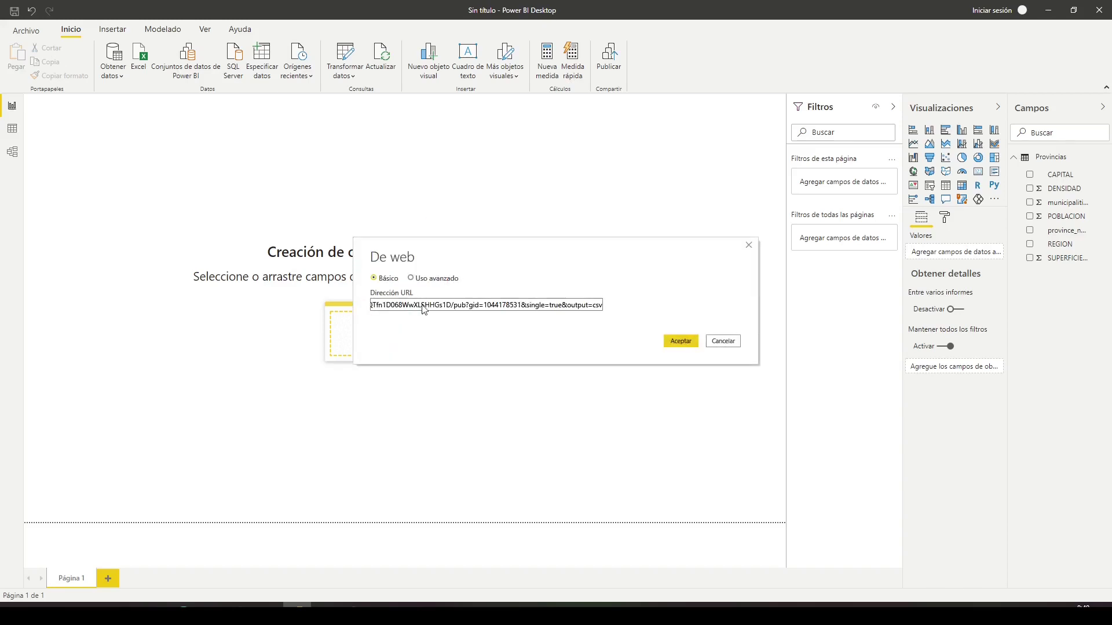
click(676, 346)
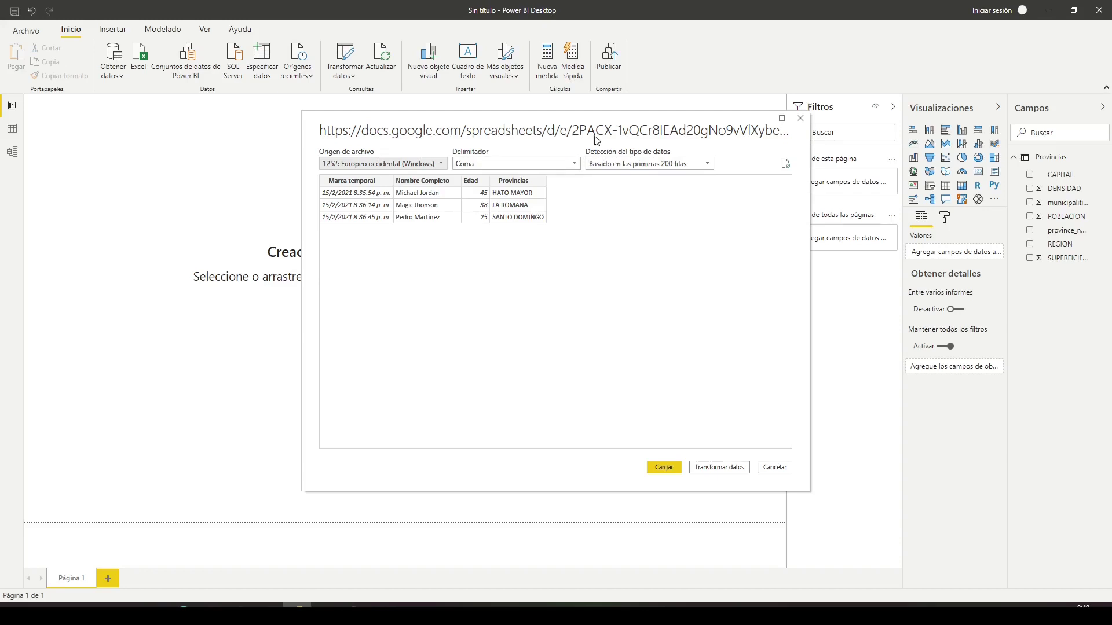
click(666, 468)
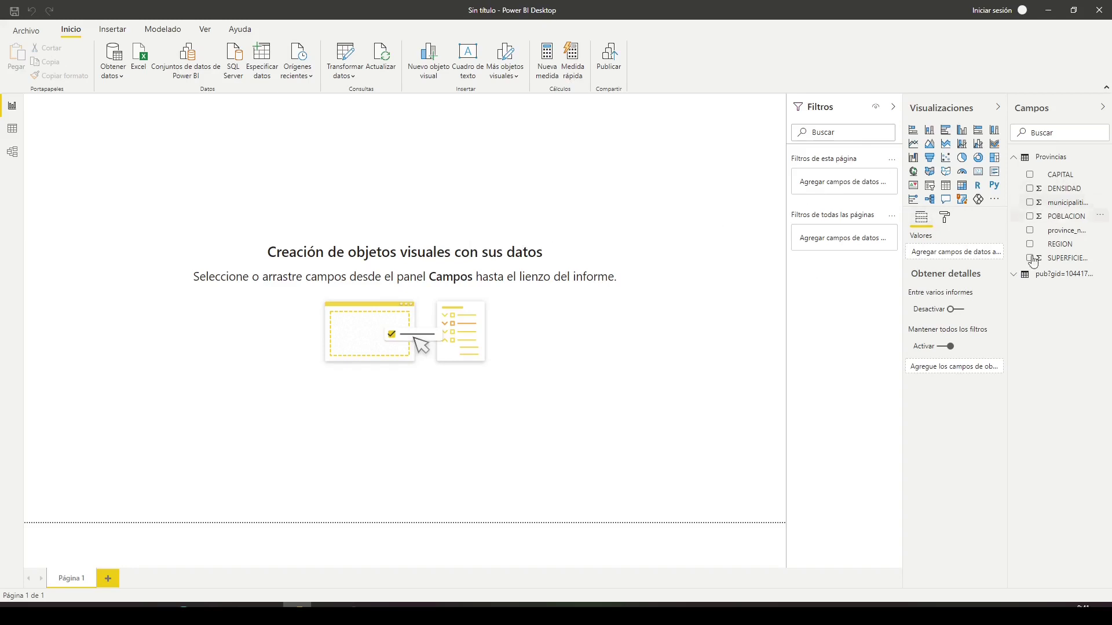
mouse_move(1061, 274)
click(1015, 277)
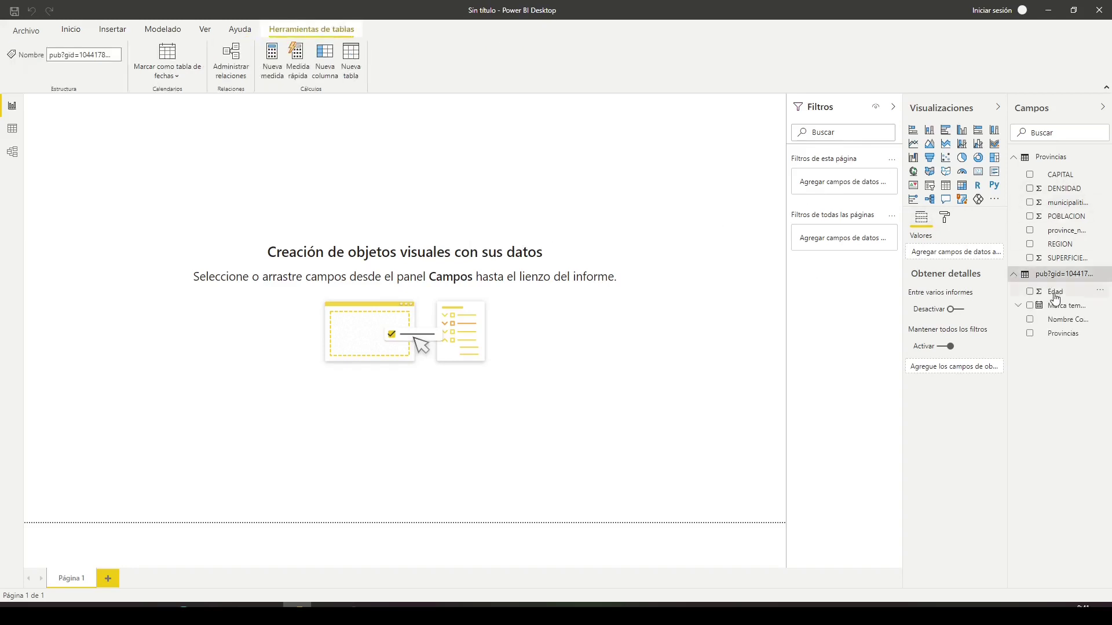
- Add a Mapa visual and resize it to fill most of the report page
click(913, 176)
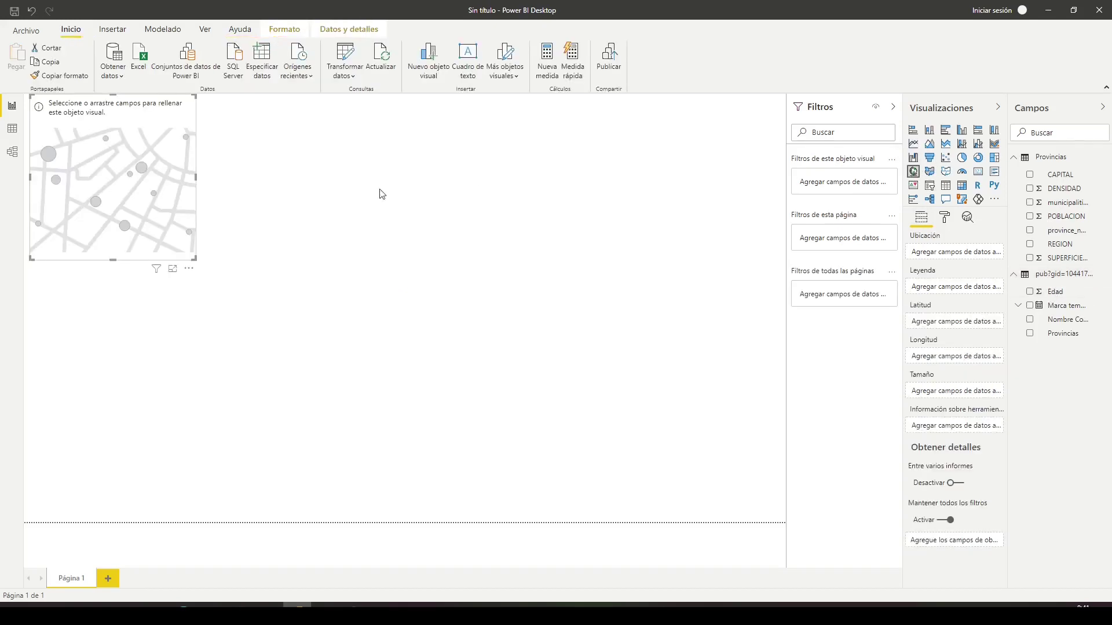
mouse_move(124, 181)
mouse_down()
mouse_move(469, 264)
mouse_move(426, 195)
mouse_up()
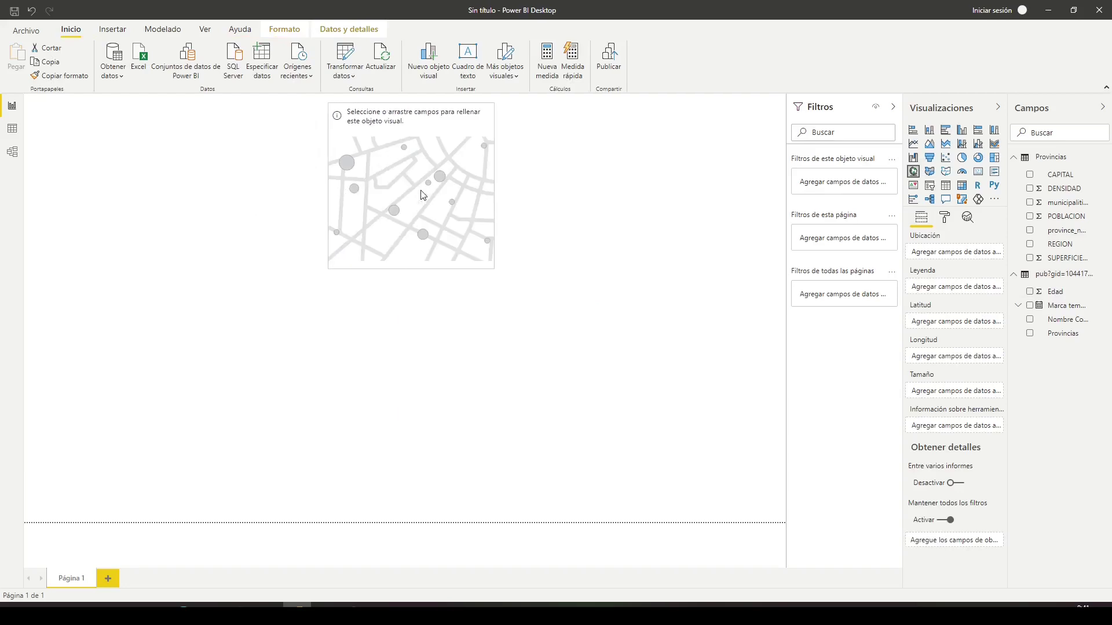
mouse_move(493, 269)
mouse_down()
mouse_move(630, 380)
mouse_move(405, 249)
mouse_move(689, 524)
mouse_move(626, 489)
mouse_move(786, 523)
mouse_up()
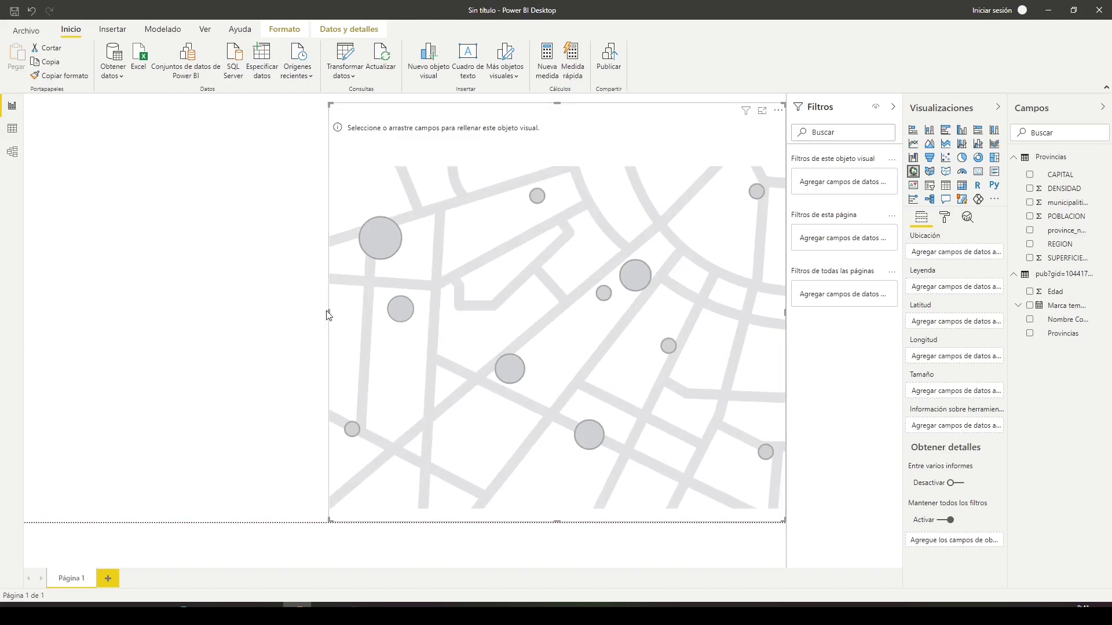
drag(328, 312, 101, 313)
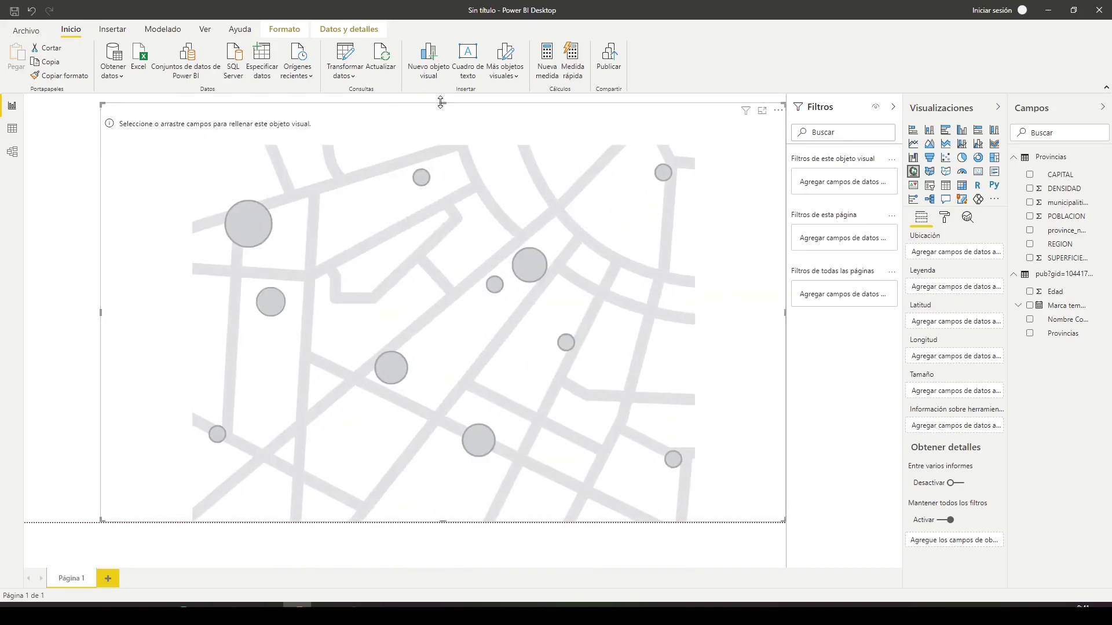
drag(443, 103, 444, 95)
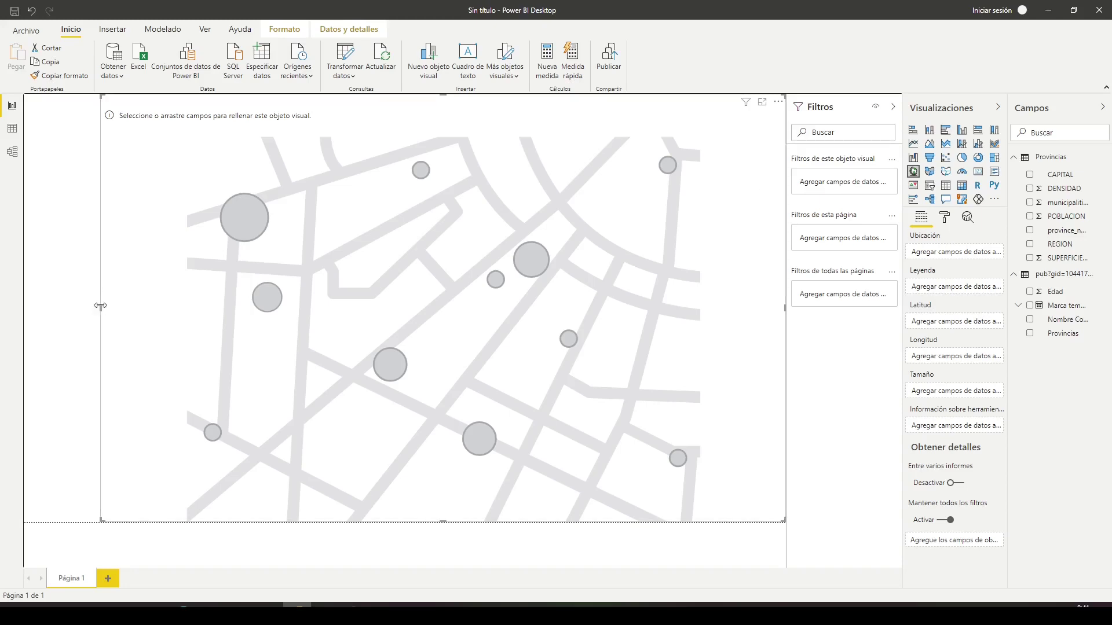
drag(100, 306, 155, 307)
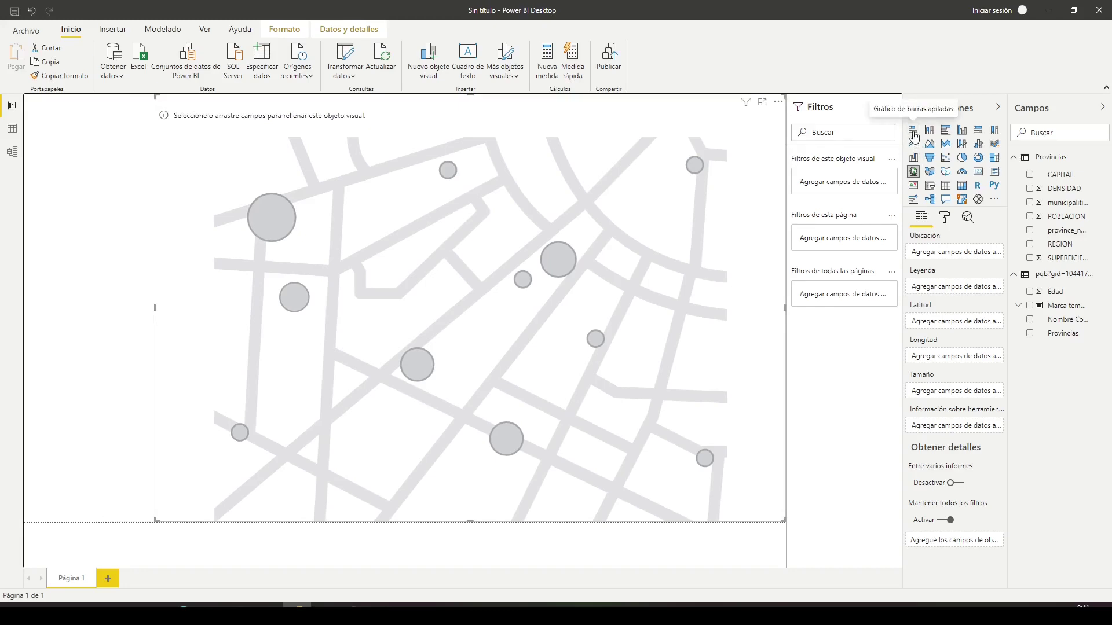
- Add a stacked bar chart and narrow it into a thin strip on the page's left side
click(105, 238)
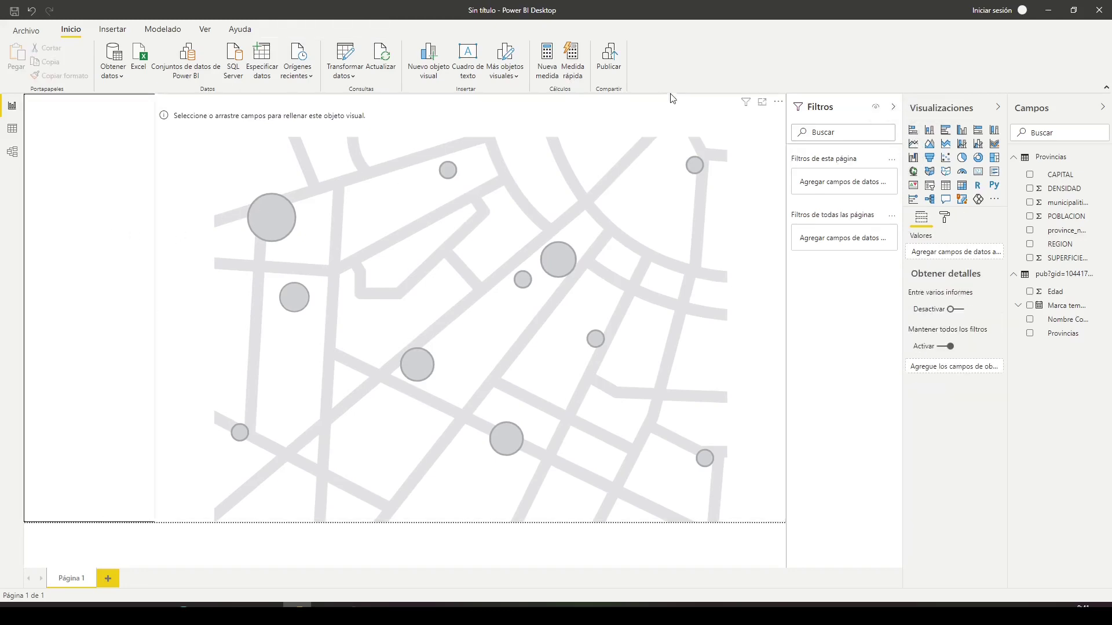
click(914, 130)
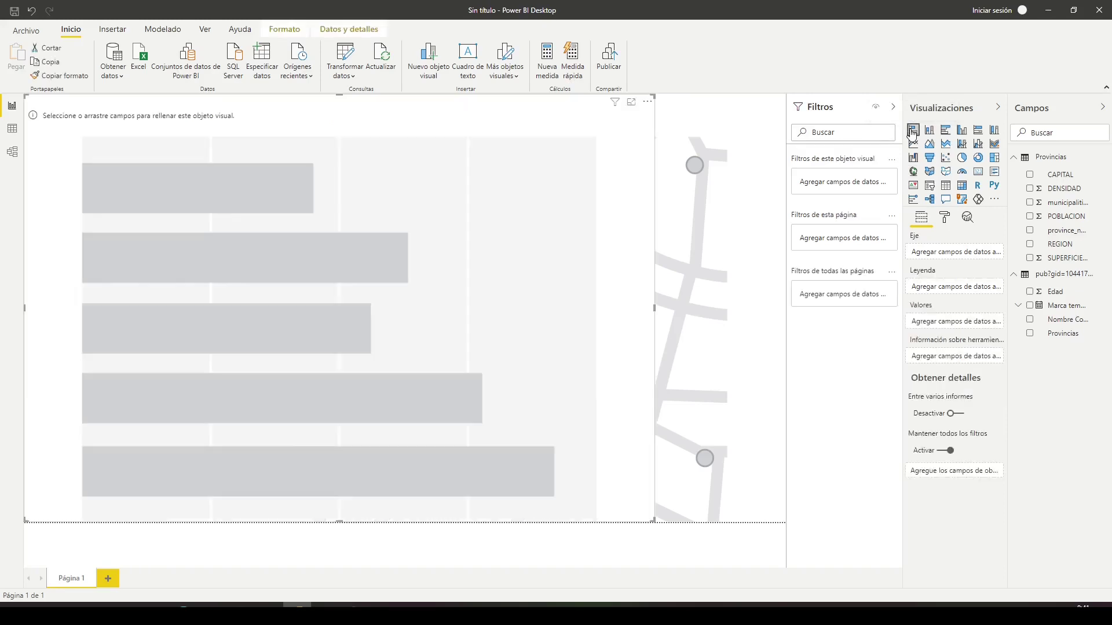
drag(654, 308, 405, 312)
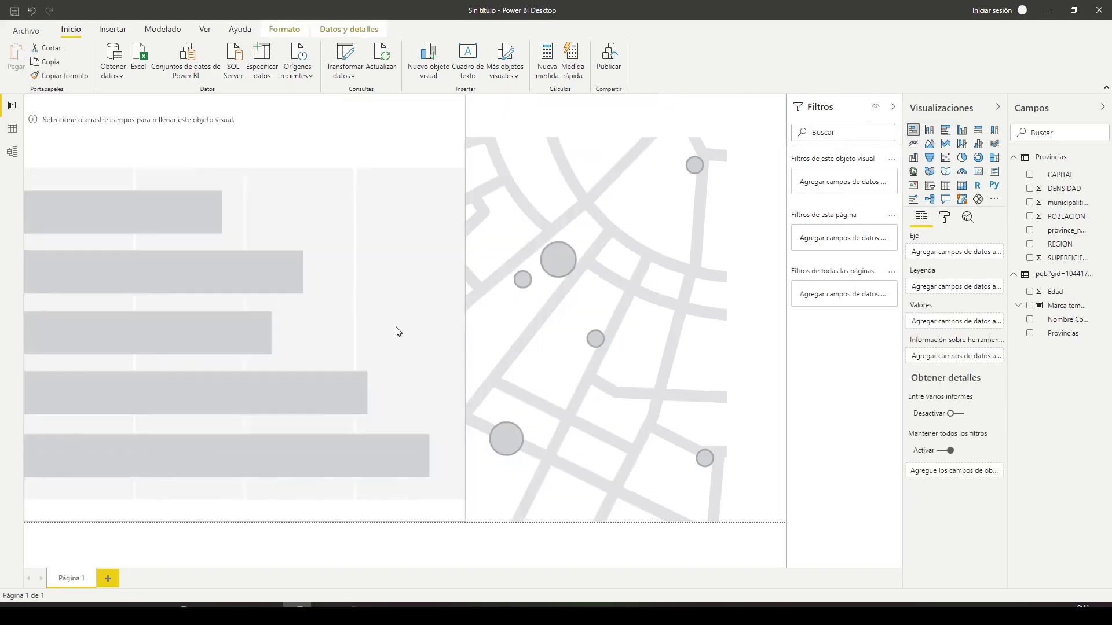
mouse_move(539, 315)
mouse_down()
mouse_move(232, 329)
mouse_move(185, 306)
mouse_up()
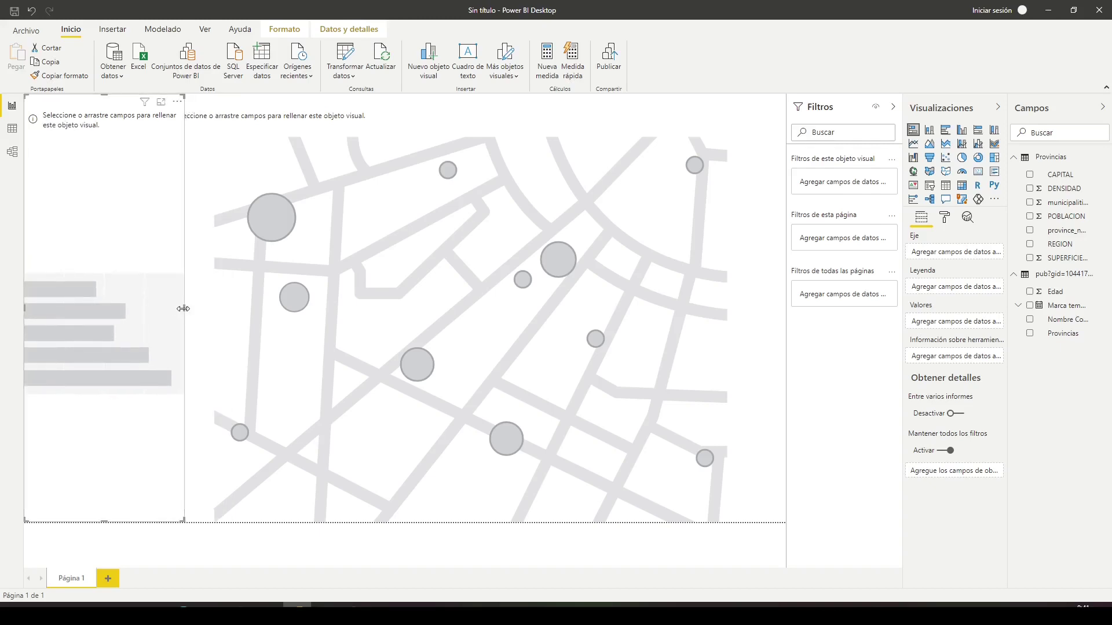
drag(183, 309, 150, 307)
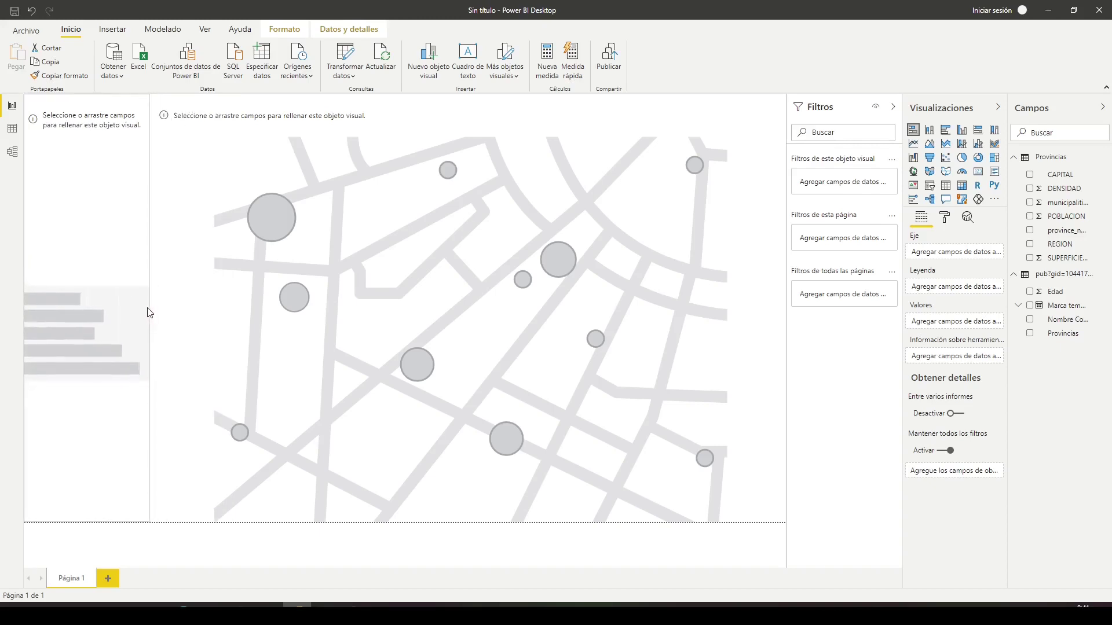
click(723, 253)
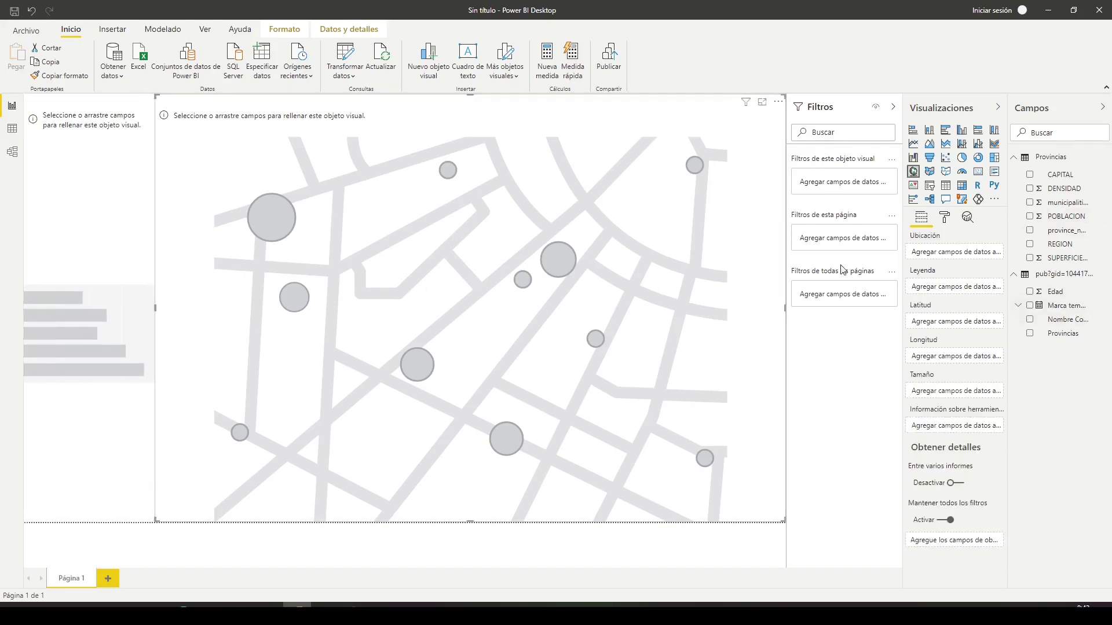
- In Model view, link Provincias.province_name to the responses table's Provincias column, then return to Report view
click(12, 151)
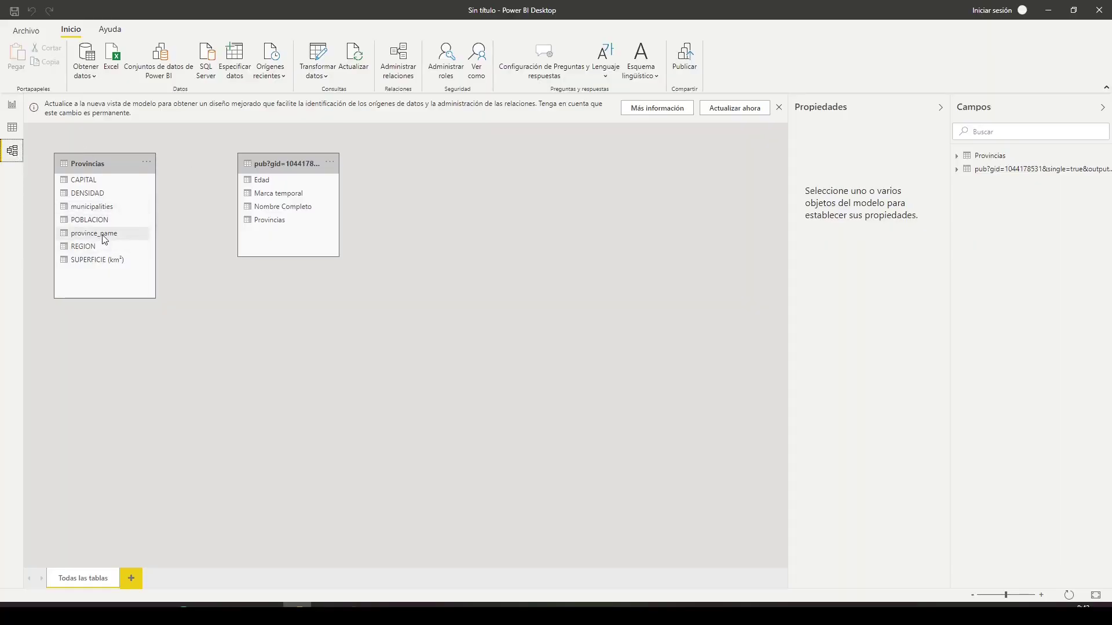
drag(104, 234, 284, 227)
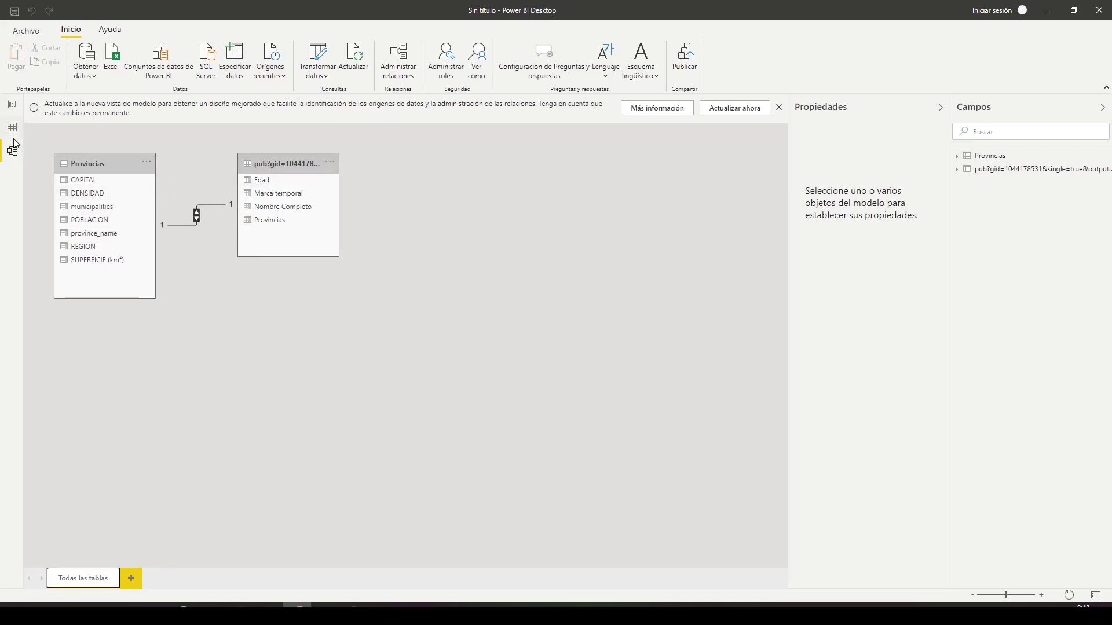
click(12, 106)
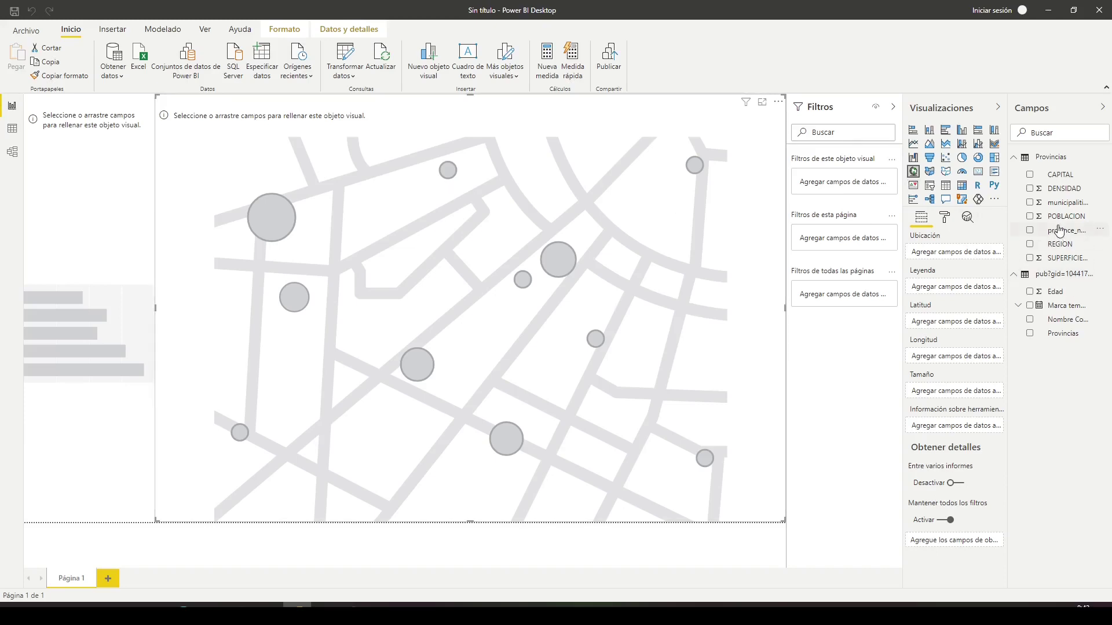
- Put the responses' Provincias field in the map's Ubicación and zoom onto the Dominican Republic
drag(1068, 332, 1109, 377)
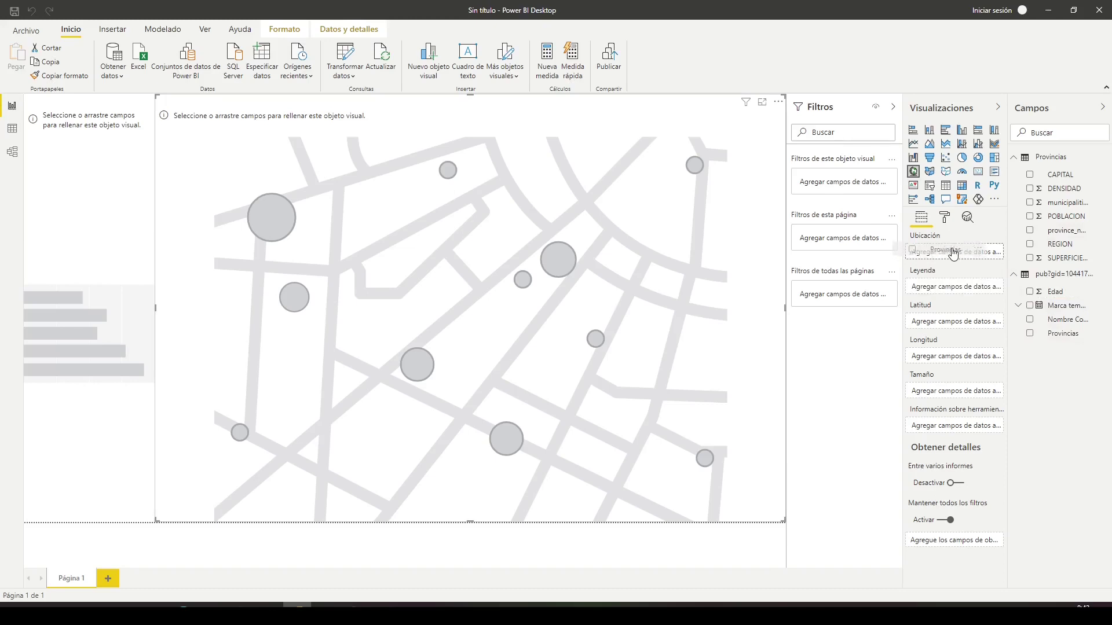
drag(1109, 376, 959, 254)
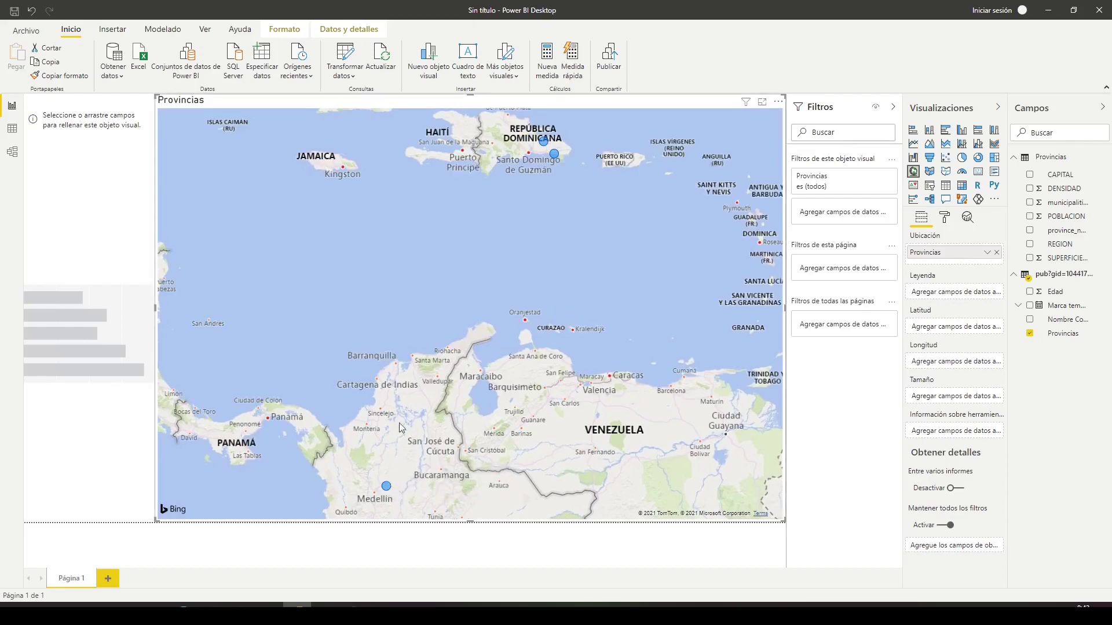
scroll(520, 162, up, 2)
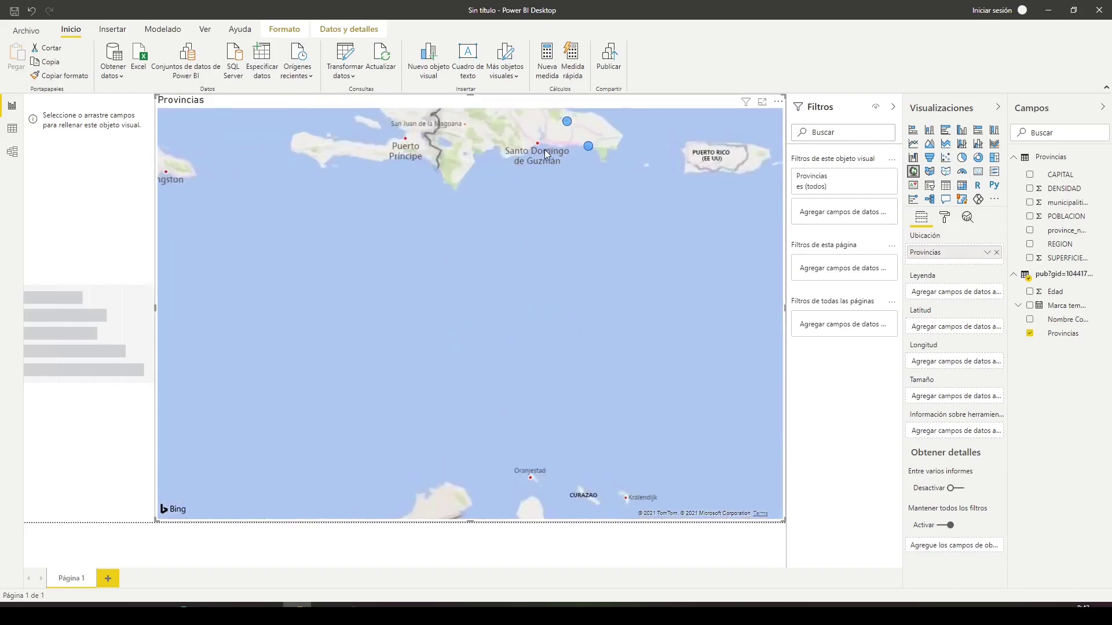
drag(536, 193, 510, 290)
scroll(519, 271, up, 3)
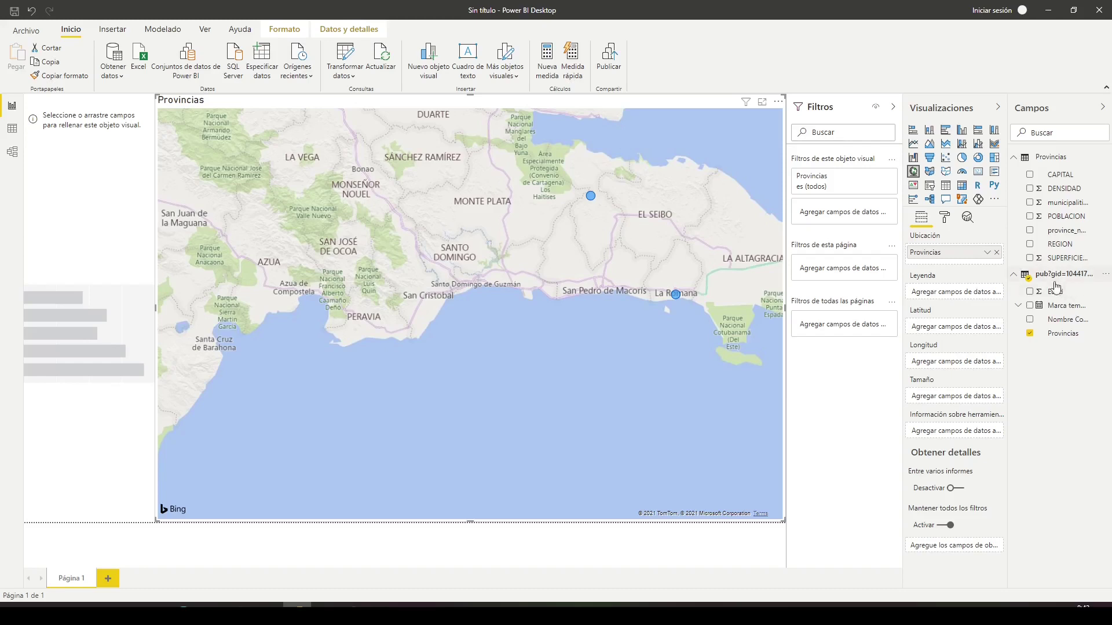
- Size the map bubbles by Edad and recentre the view on the eastern Dominican Republic
drag(1056, 292, 993, 350)
mouse_move(994, 350)
mouse_down()
mouse_move(996, 382)
mouse_move(963, 399)
mouse_up()
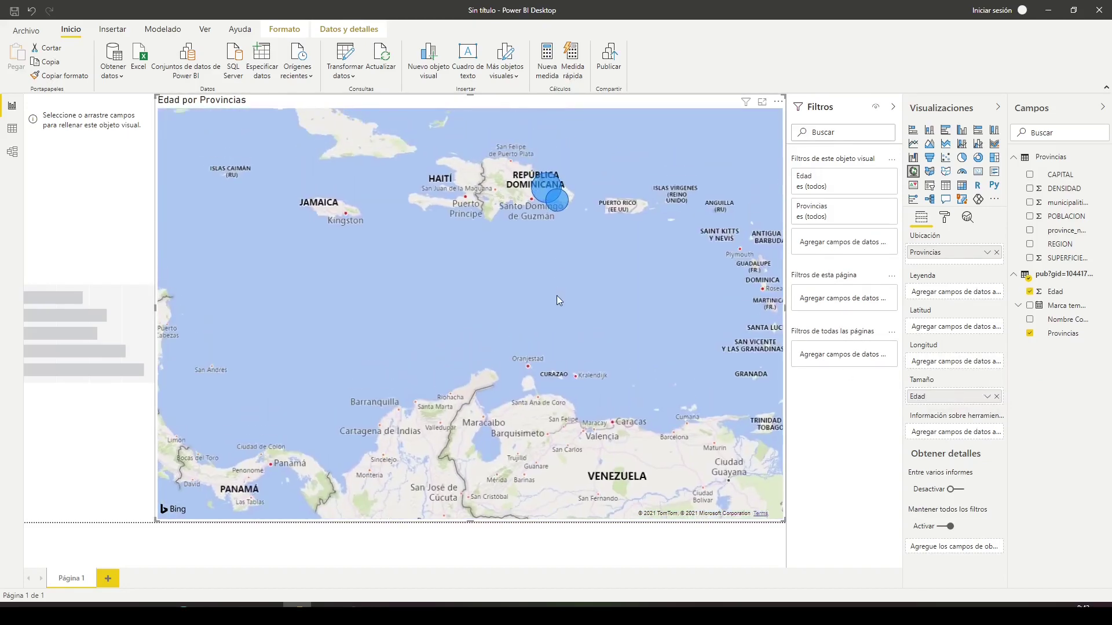
scroll(556, 359, up, 1)
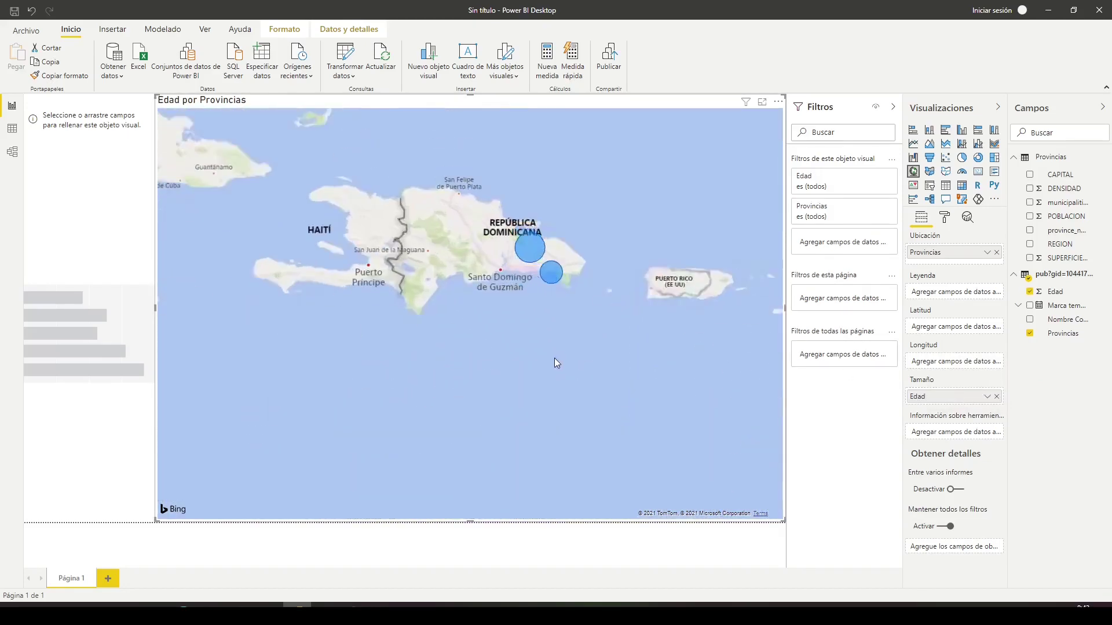
scroll(492, 279, up, 1)
drag(534, 260, 507, 343)
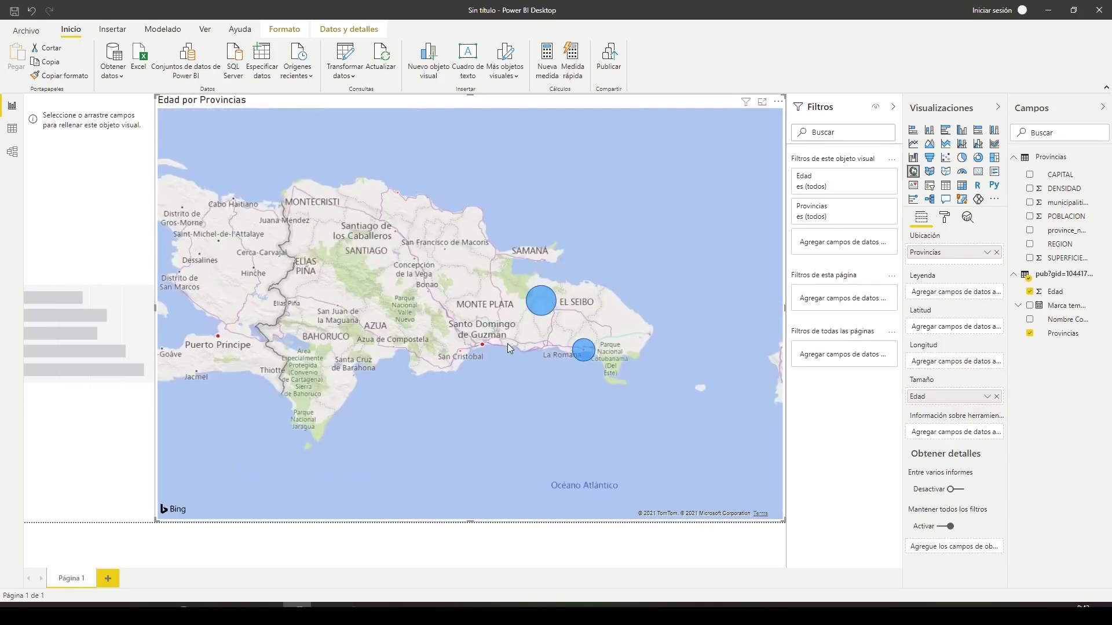
scroll(508, 343, up, 1)
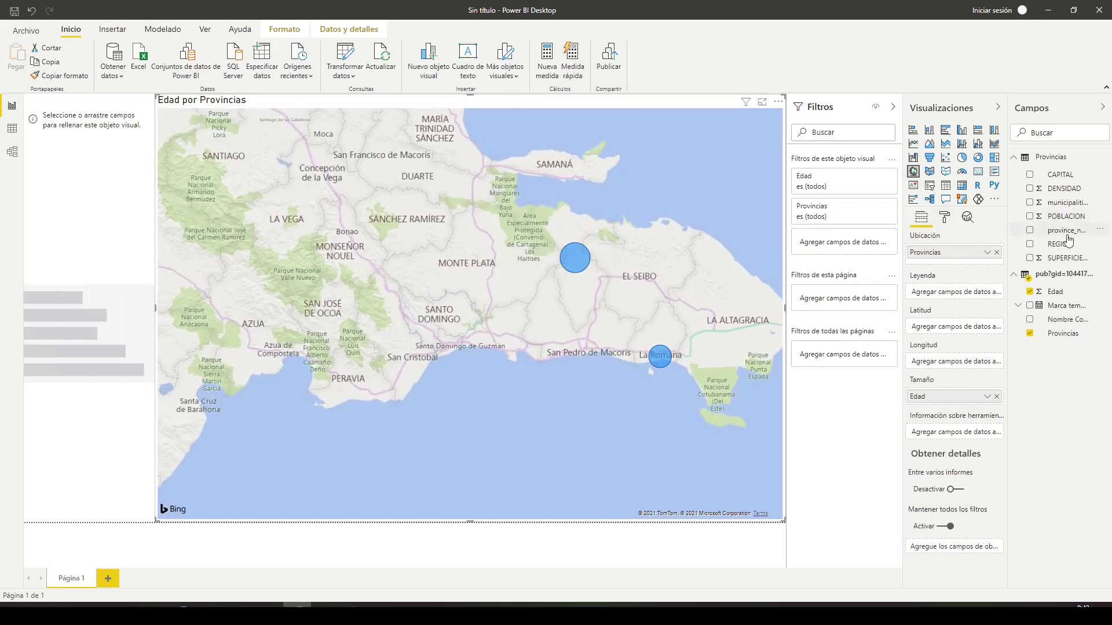
- Add REGION to the map's Leyenda, colouring bubbles ESTE and SANTO DOMINGO, and recentre the island
drag(1065, 243, 952, 293)
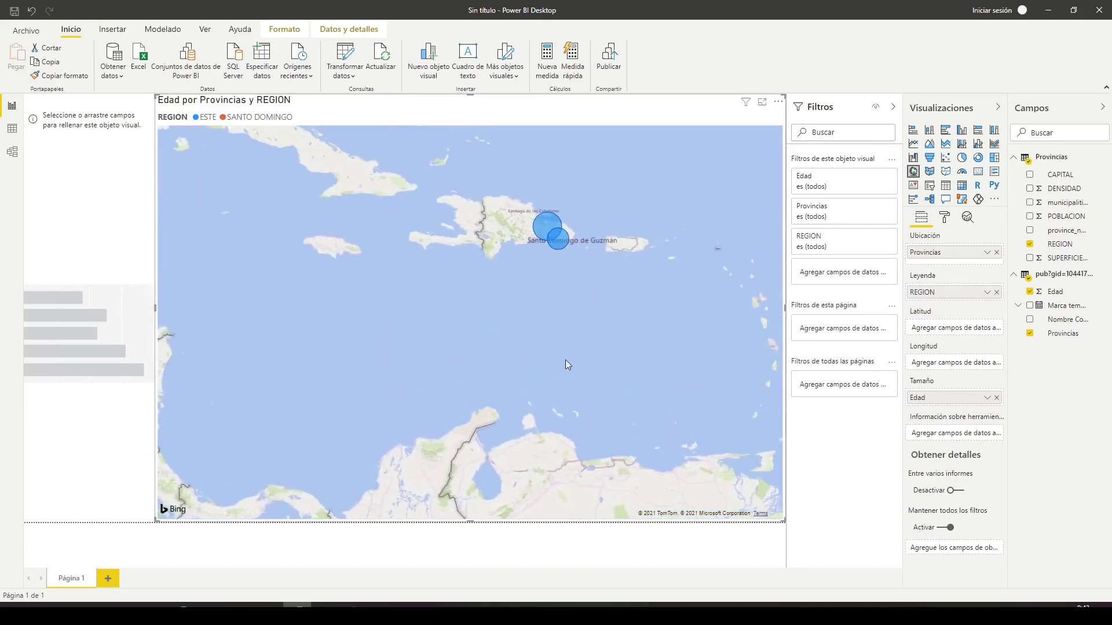
scroll(572, 262, up, 3)
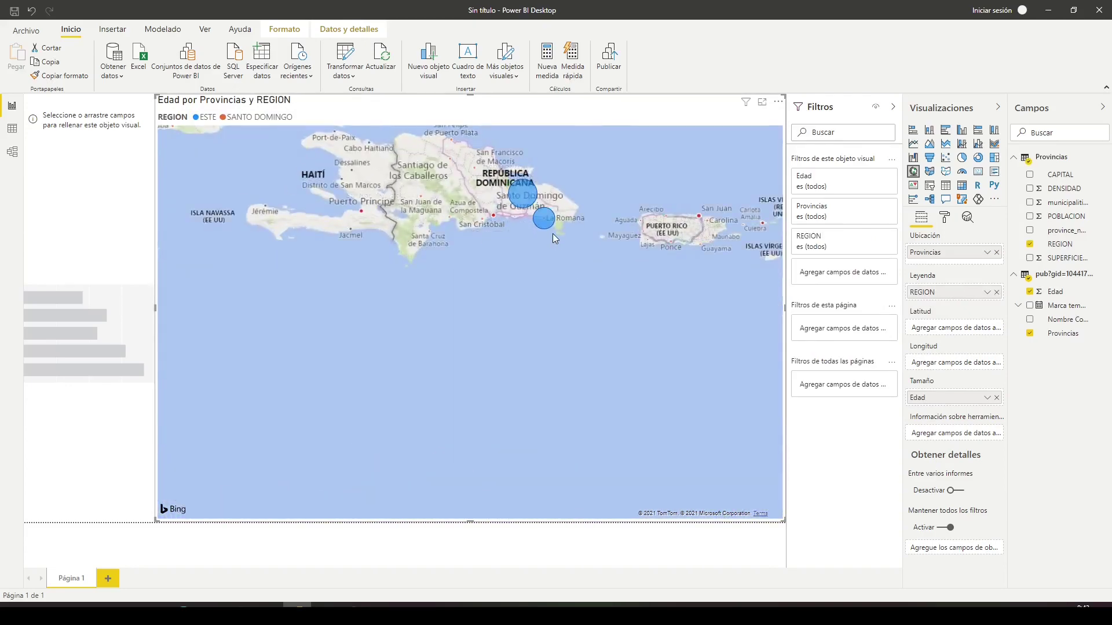
drag(527, 232, 507, 295)
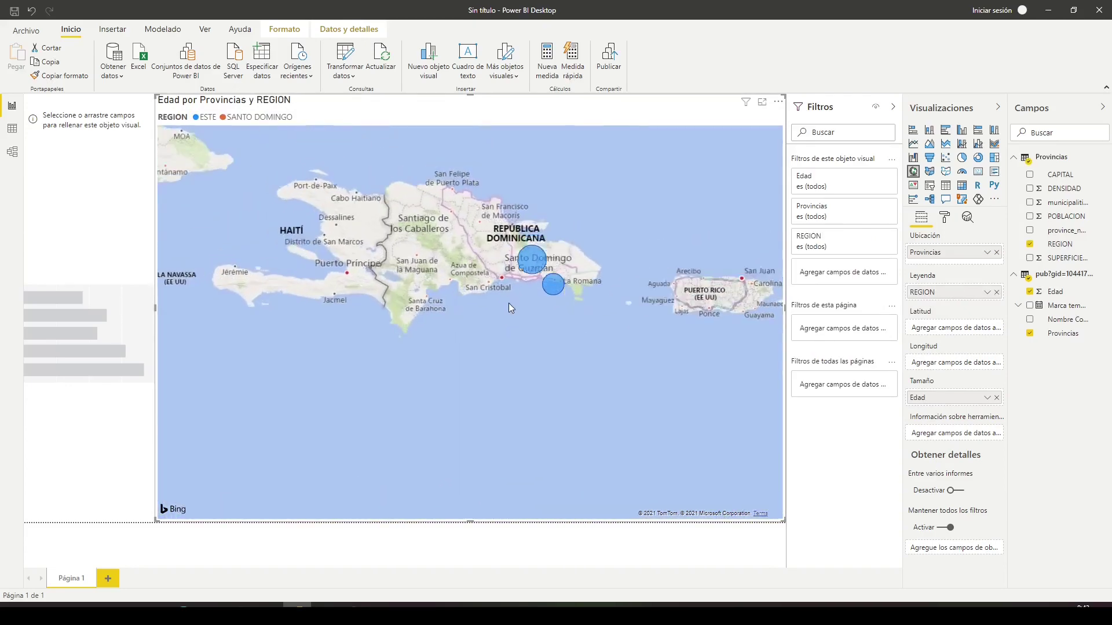
scroll(508, 304, up, 2)
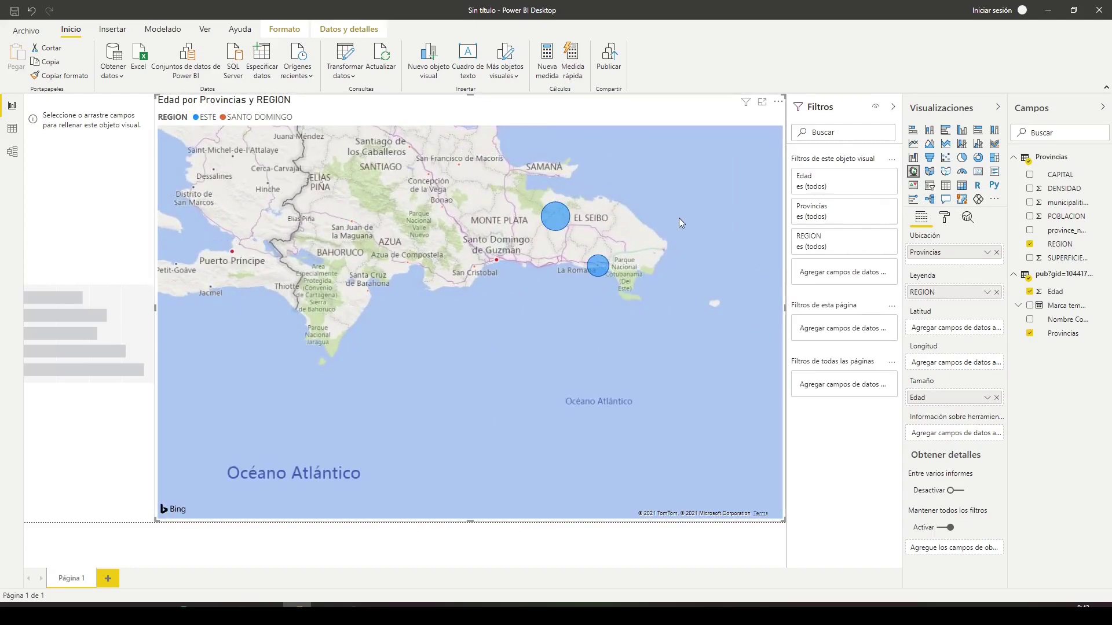
click(107, 227)
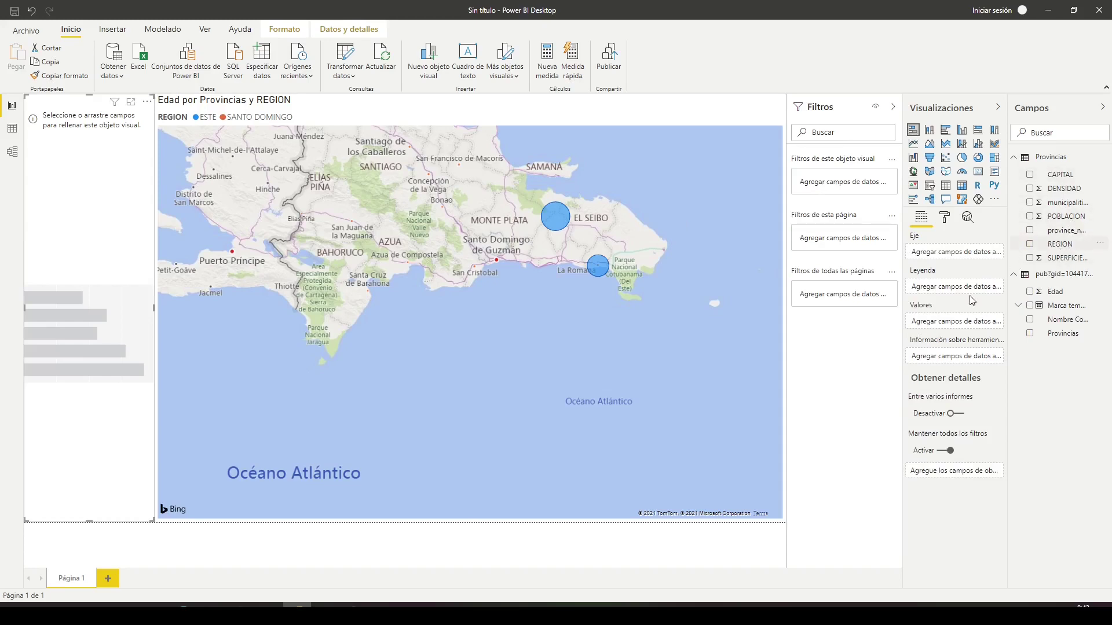
- Rebuild the left chart as bars of Edad per Provincias, coloured by REGION, then recentre the map
drag(1059, 244, 964, 289)
drag(1055, 292, 949, 328)
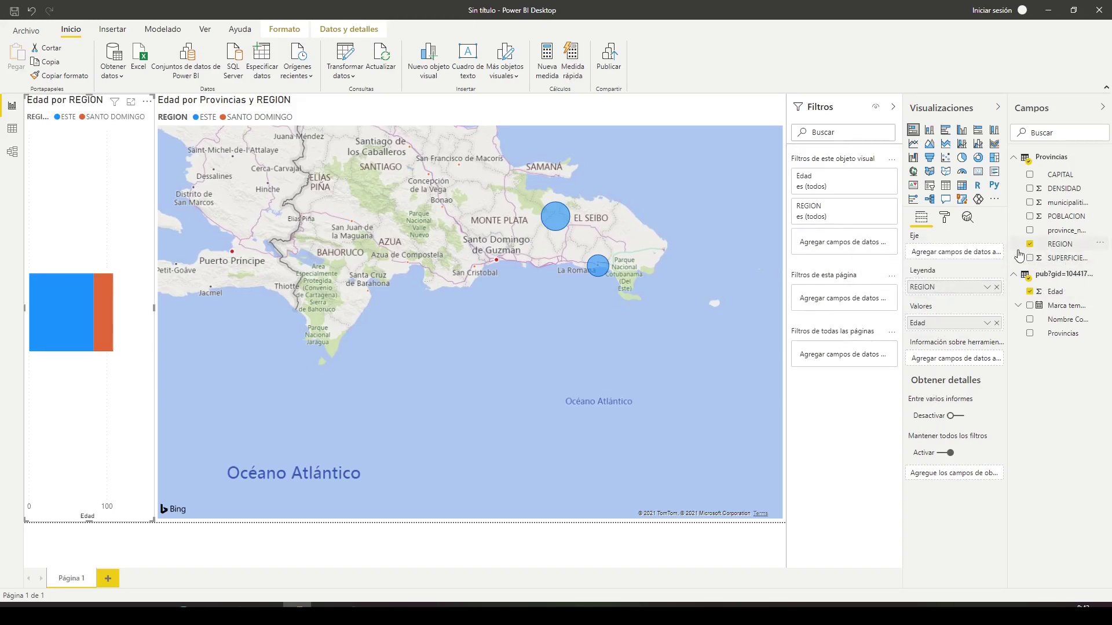
mouse_move(1062, 334)
drag(1073, 336, 950, 253)
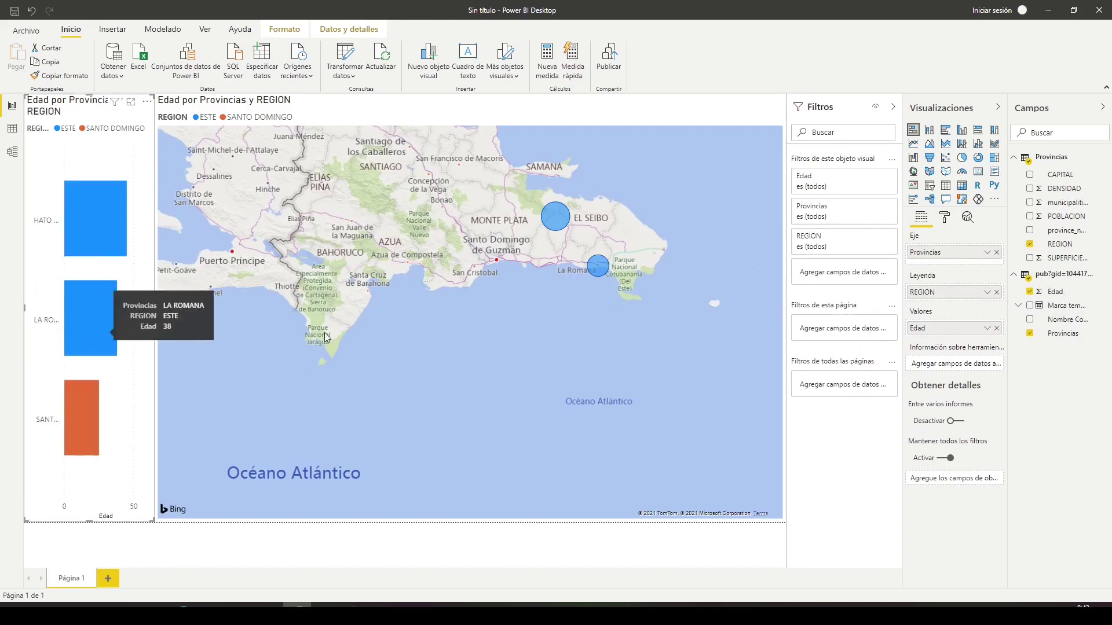
drag(462, 314, 474, 382)
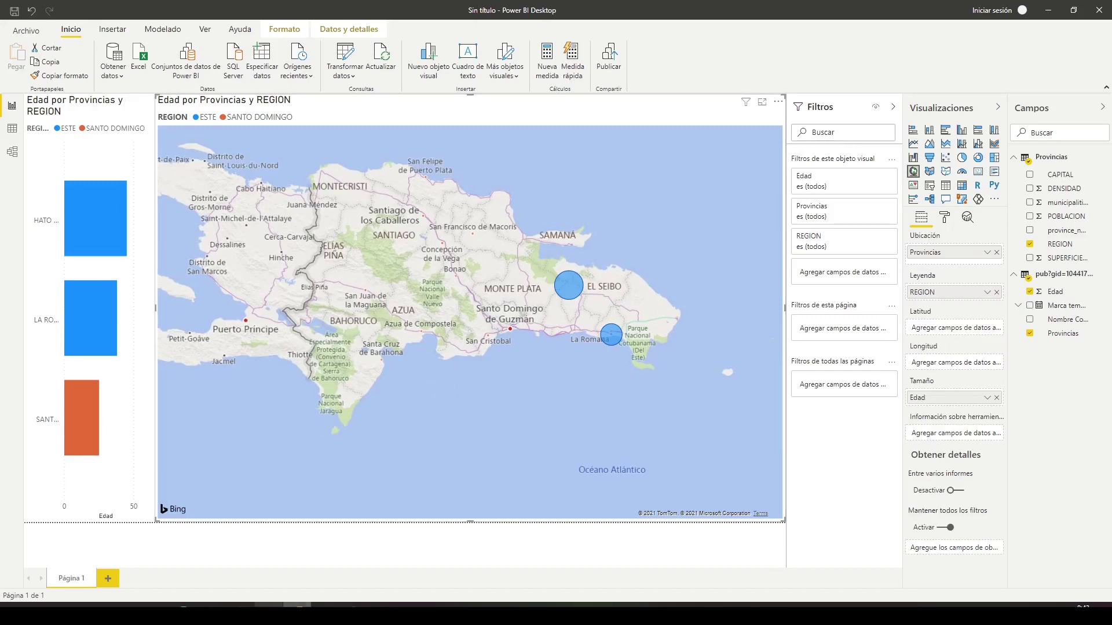
- Submit a new form response with the patient's full name, age 55, province MARIA TRINIDAD SANCHEZ
mouse_move(268, 606)
click(268, 565)
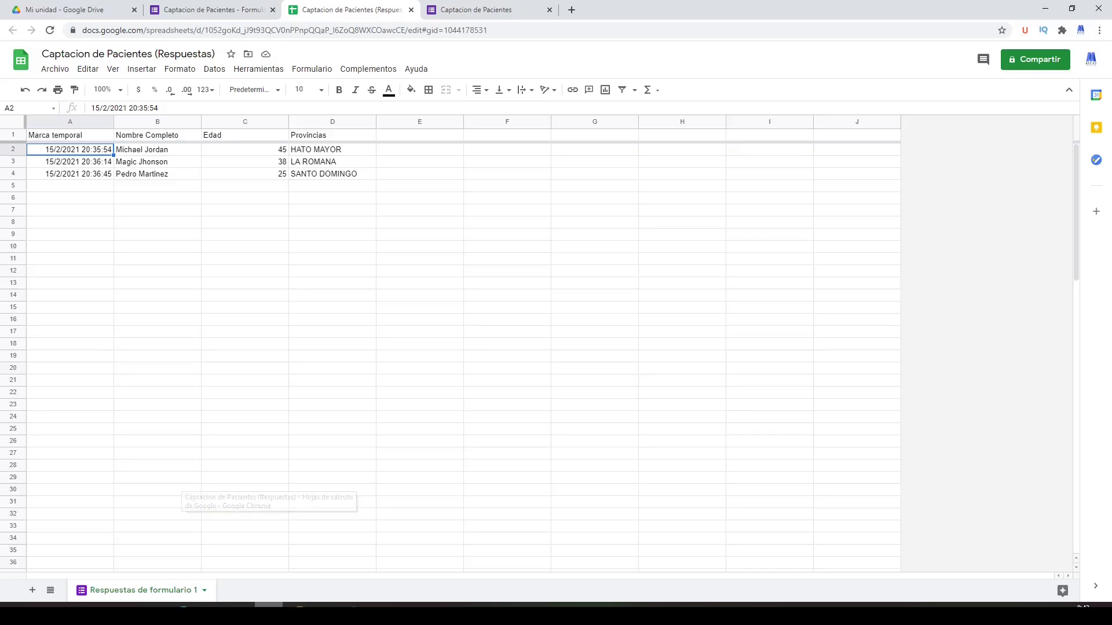
click(447, 3)
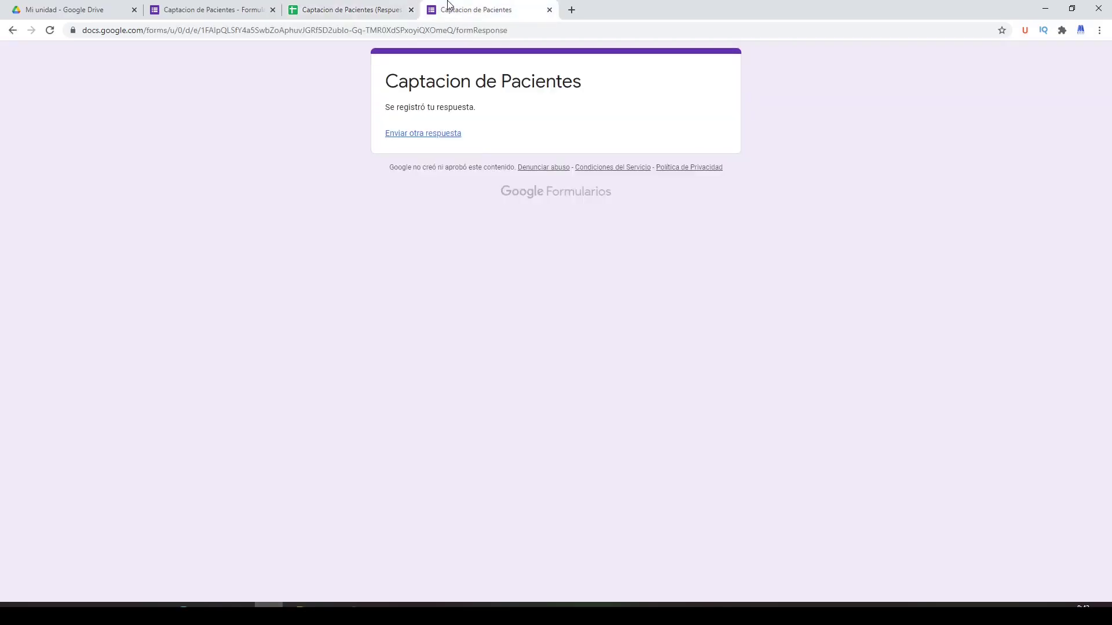
click(414, 133)
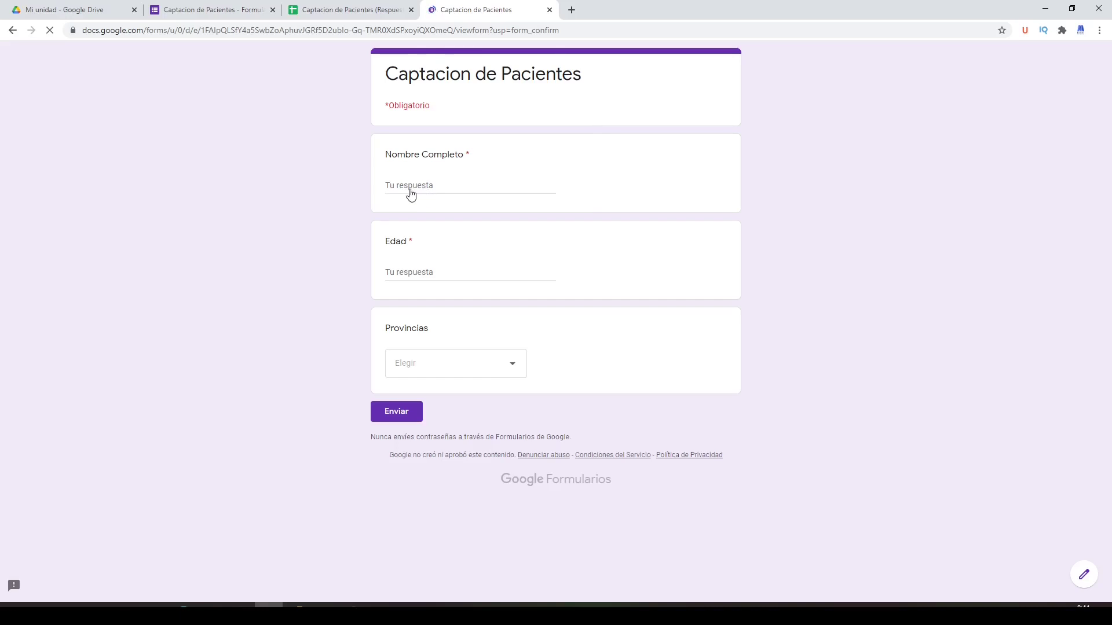
click(410, 190)
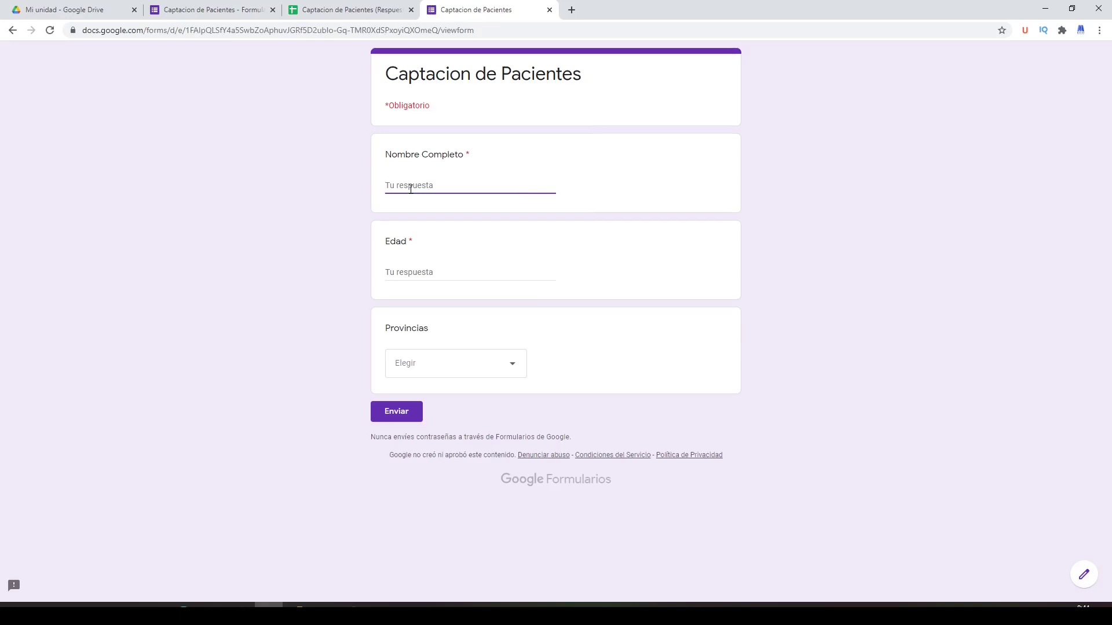
text(Luis Po)
text(lonia)
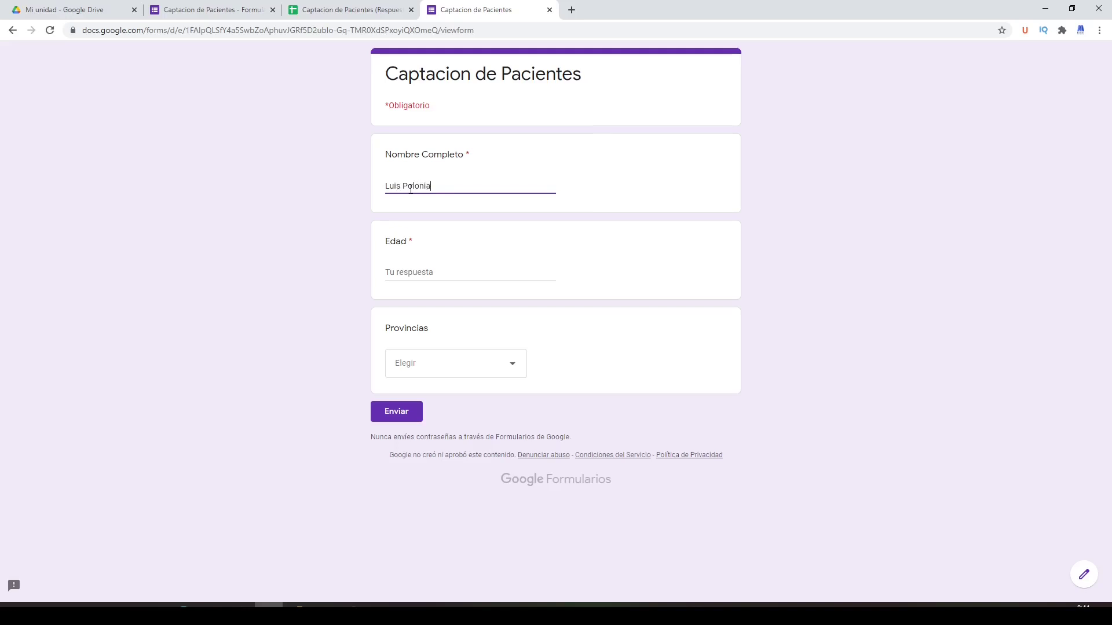
key(Tab)
text(55)
key(Tab)
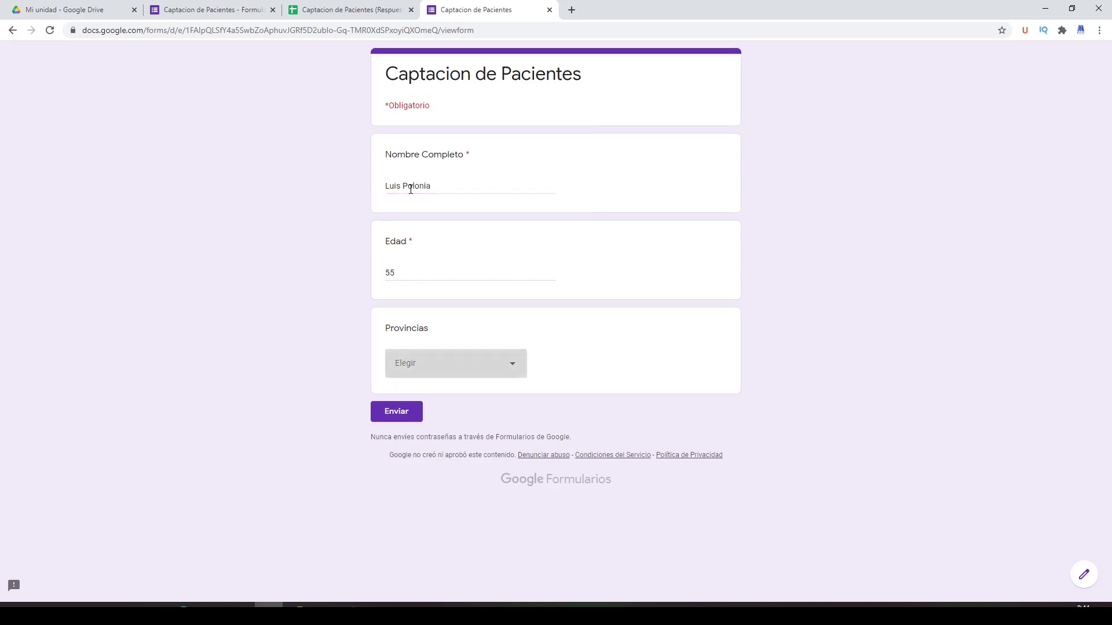
click(485, 368)
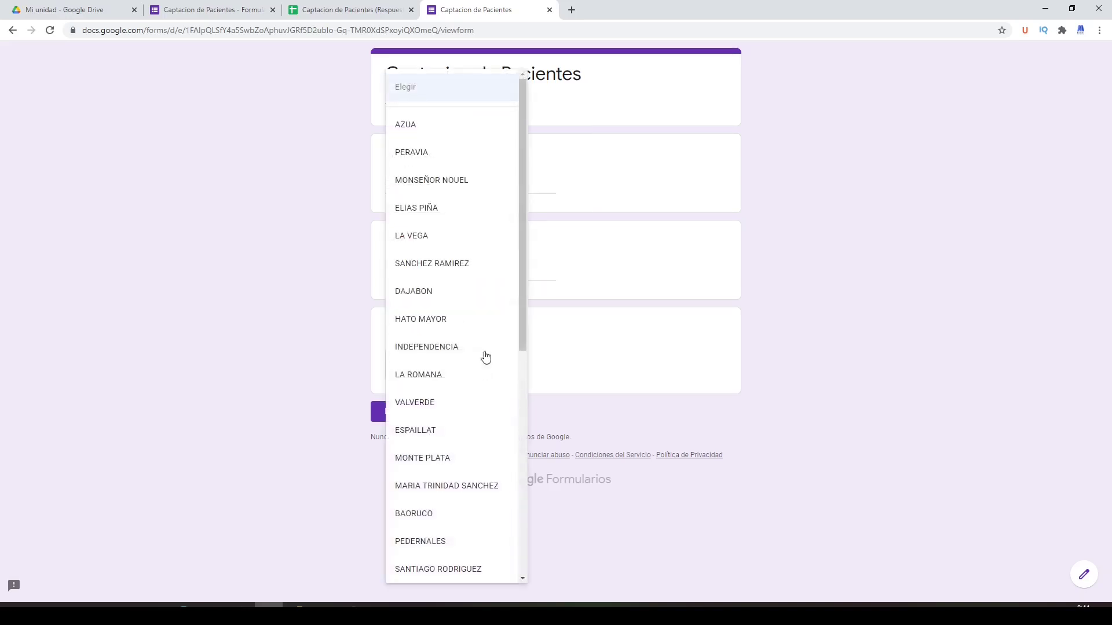
scroll(479, 332, down, 1)
scroll(478, 331, down, 1)
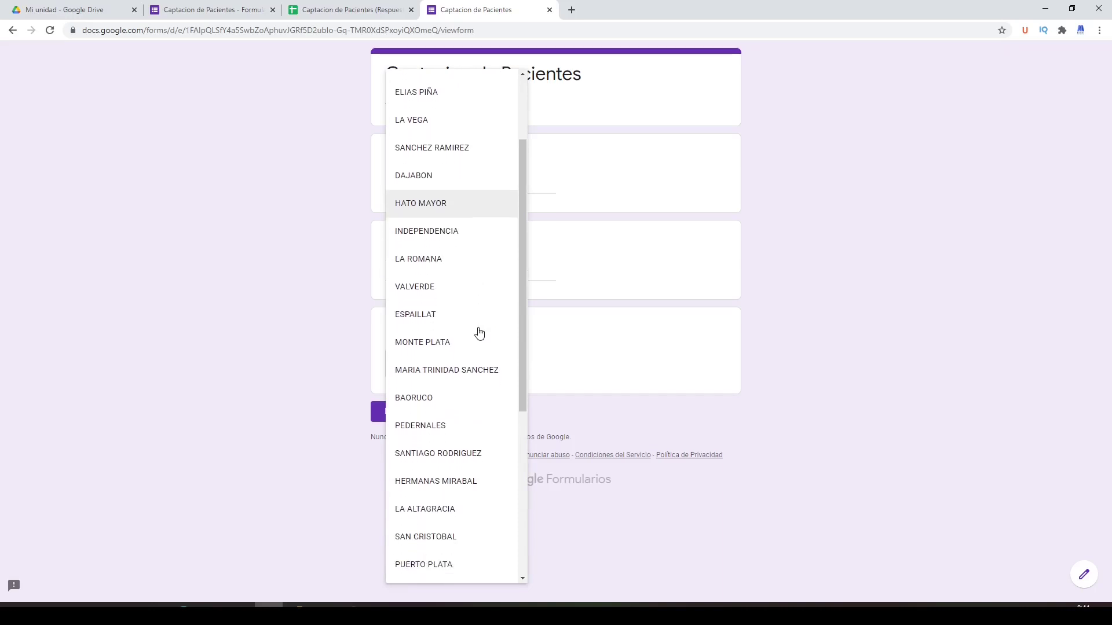
click(464, 372)
click(408, 412)
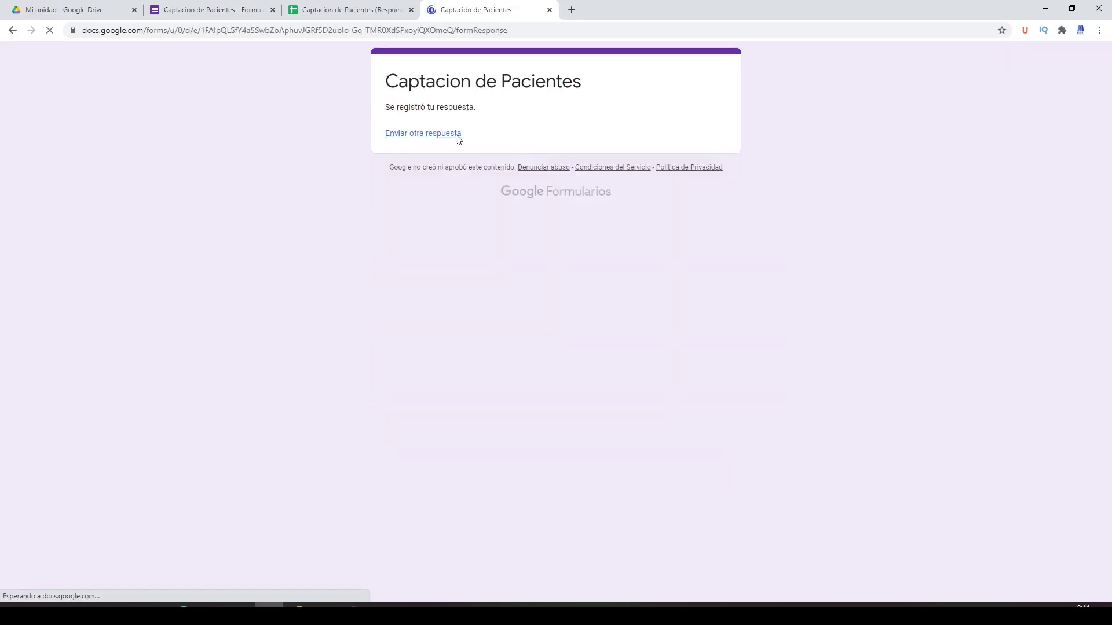
- Submit another response with a patient's full name, age 45, province DISTRITO NACIONAL
click(449, 134)
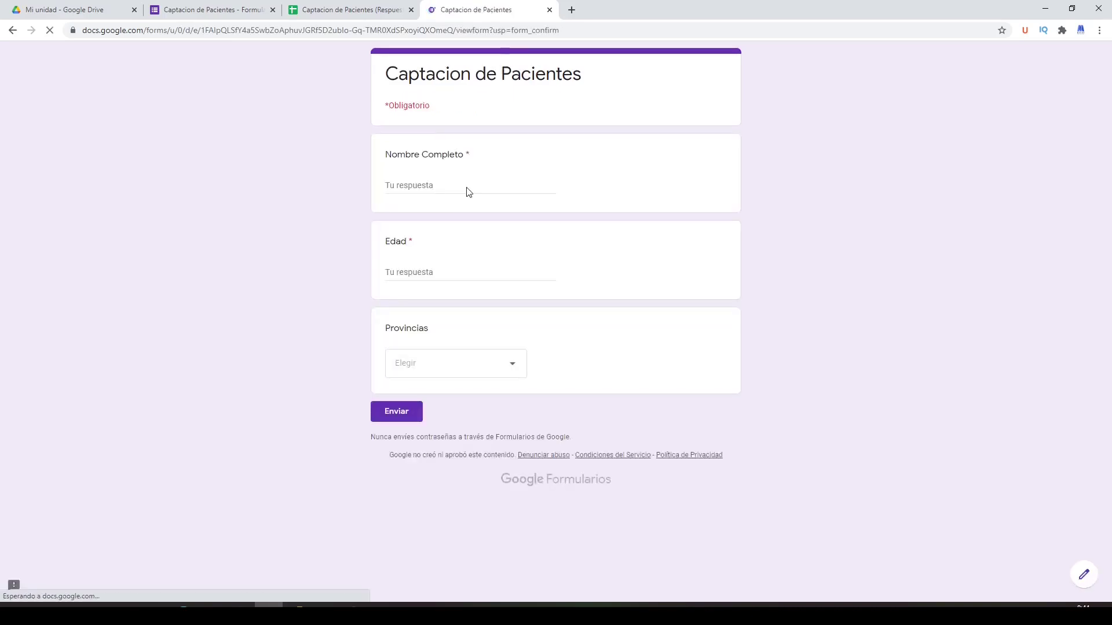
click(433, 186)
text(A)
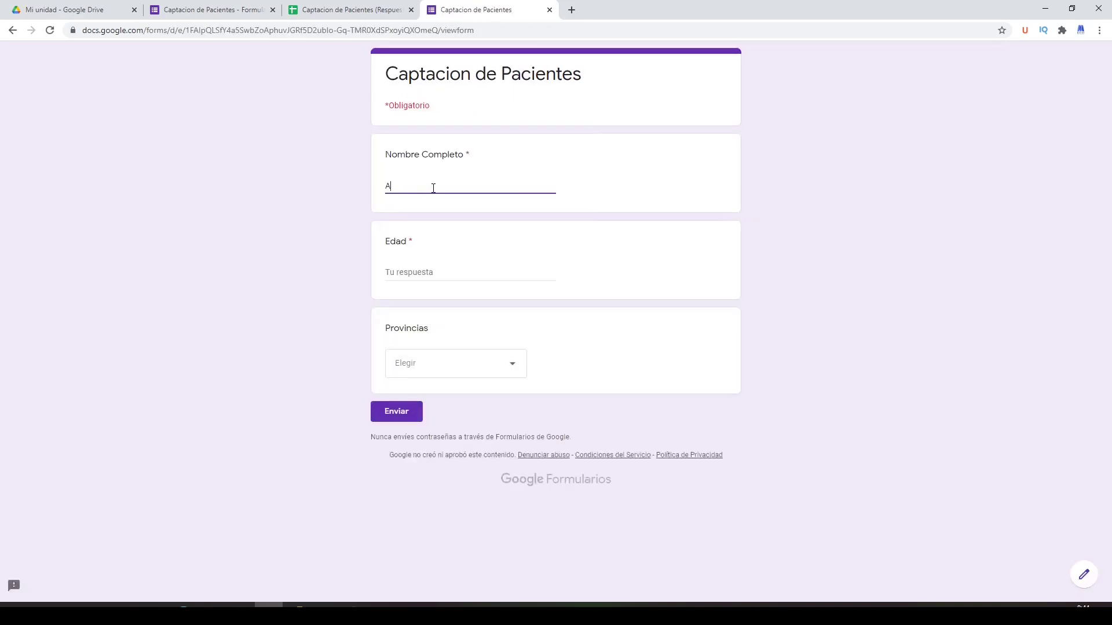
text(lex )
text(Rodr)
text(iguez)
click(431, 274)
text(45)
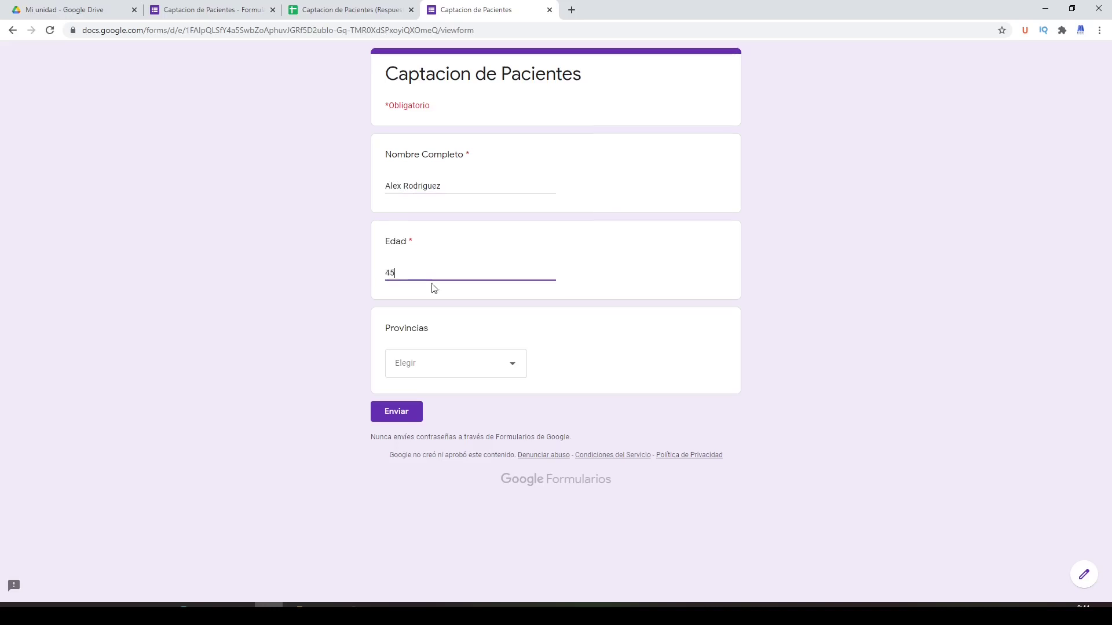
click(441, 369)
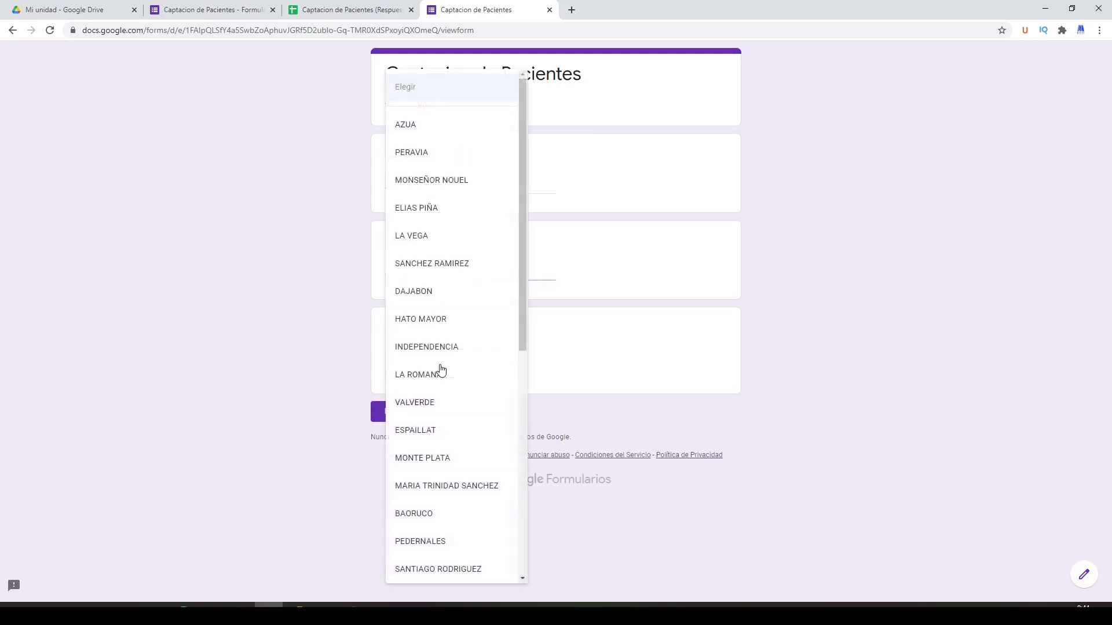
scroll(439, 369, down, 2)
scroll(434, 406, down, 5)
click(421, 549)
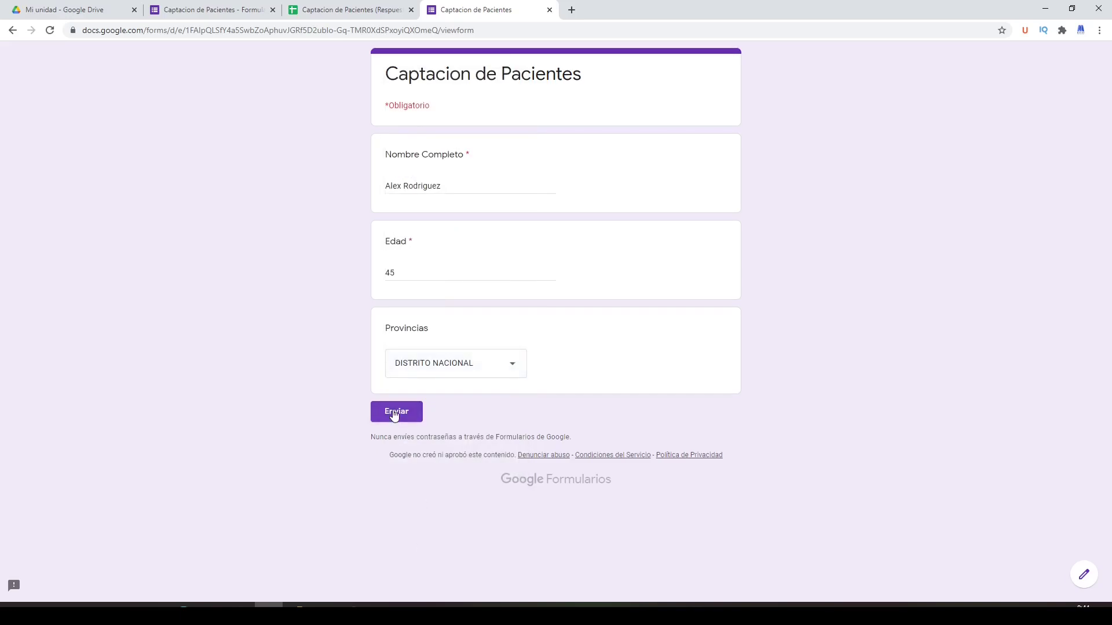
click(394, 412)
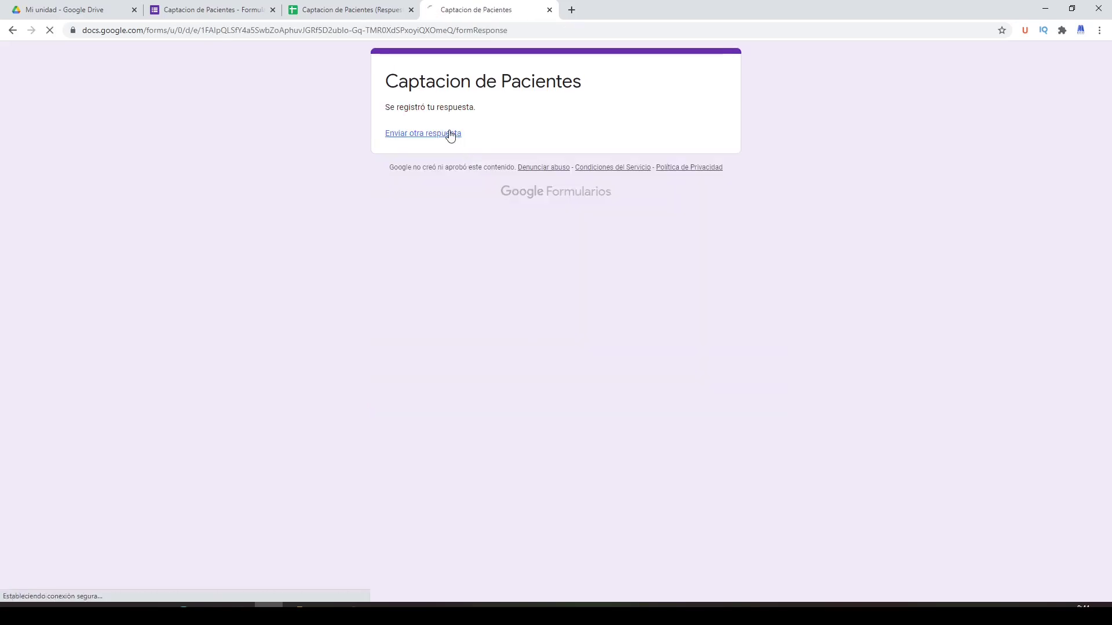
- Submit a third response with a patient's full name, age 74, province HATO MAYOR
click(461, 183)
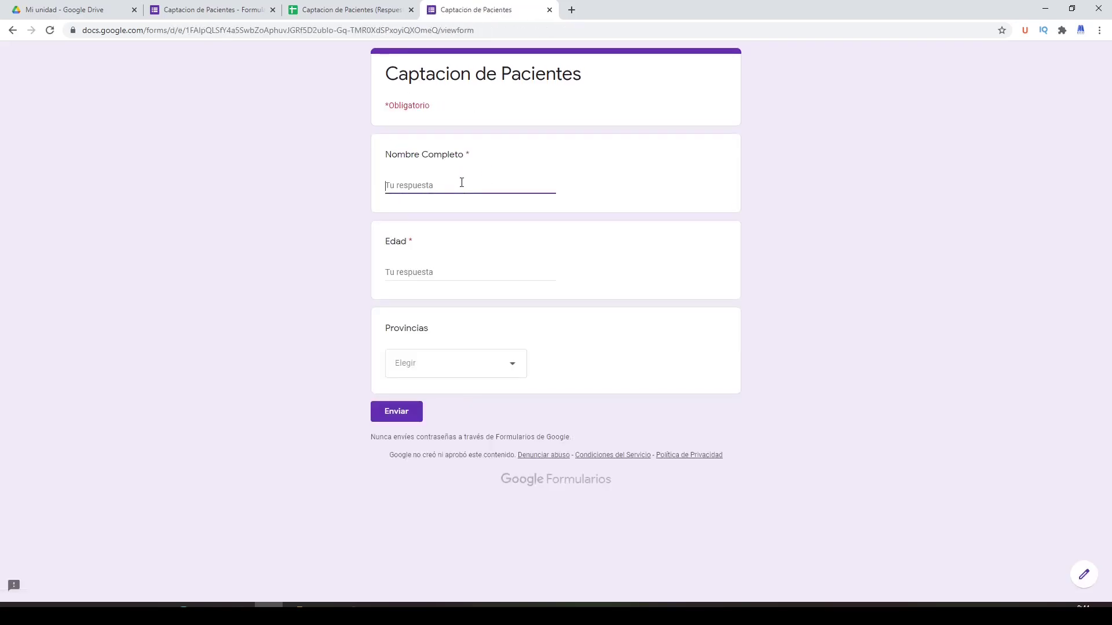
text(Mike Pi)
text(aza)
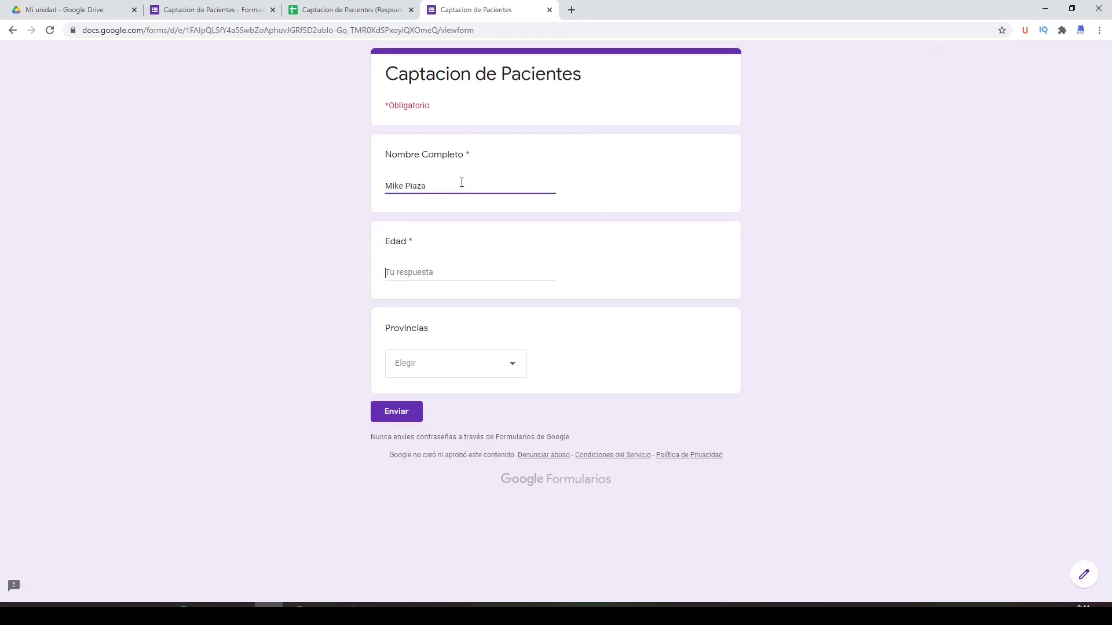
key(Tab)
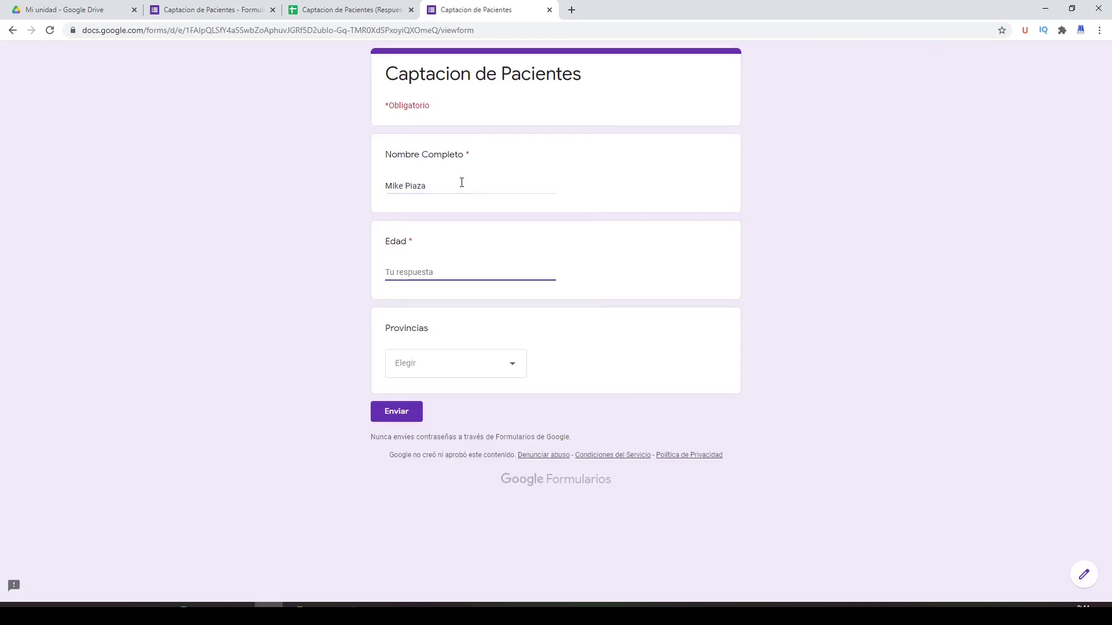
text(74)
click(504, 373)
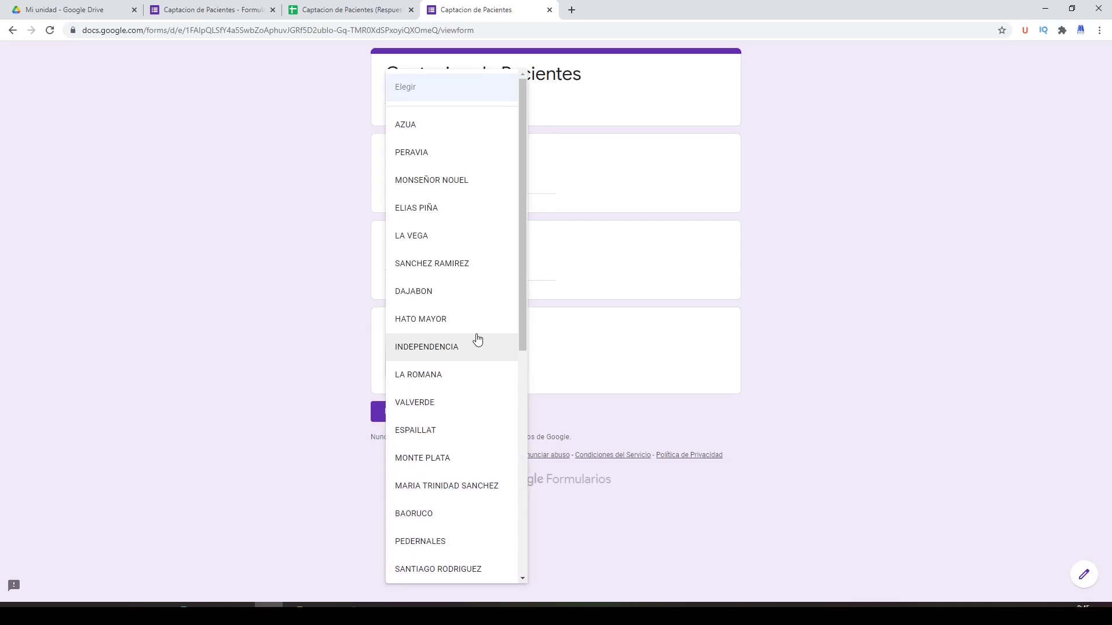
click(472, 321)
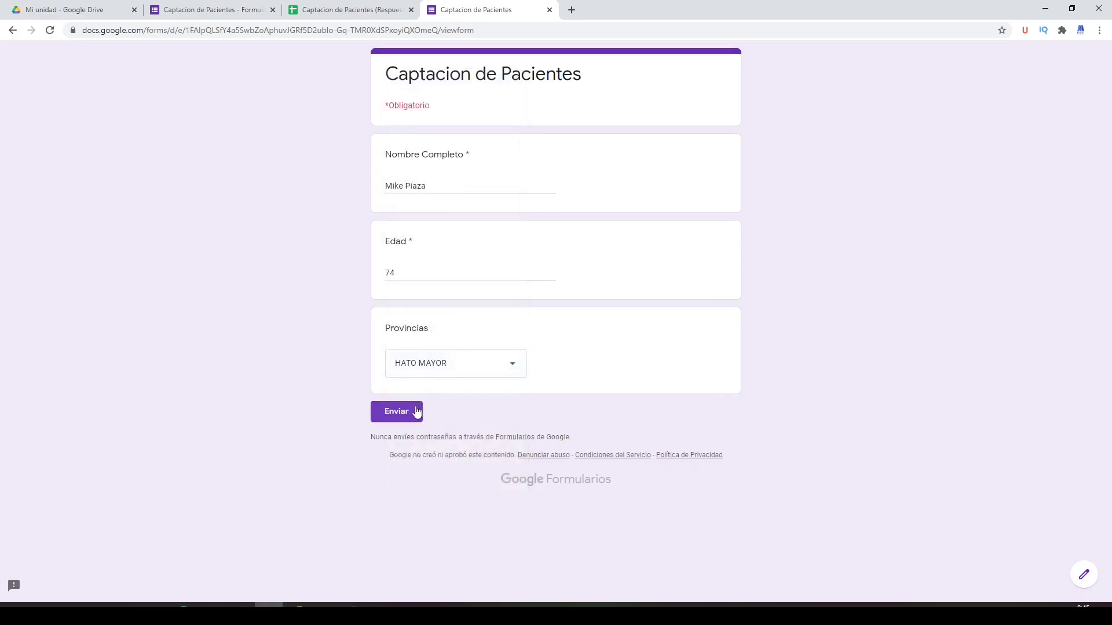
click(416, 411)
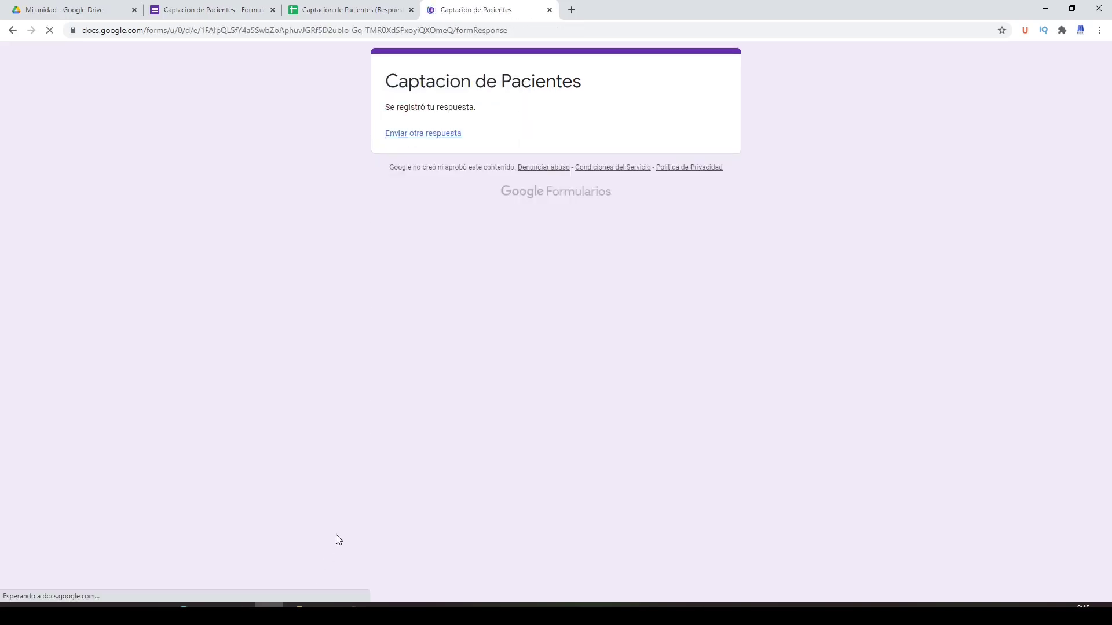
click(293, 605)
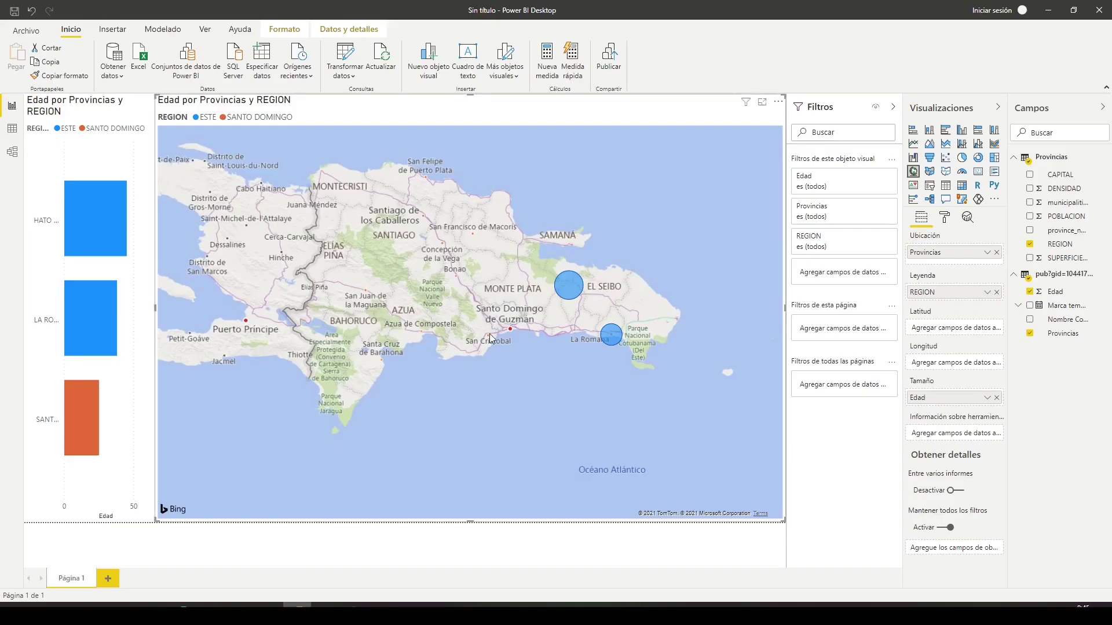
mouse_move(1064, 275)
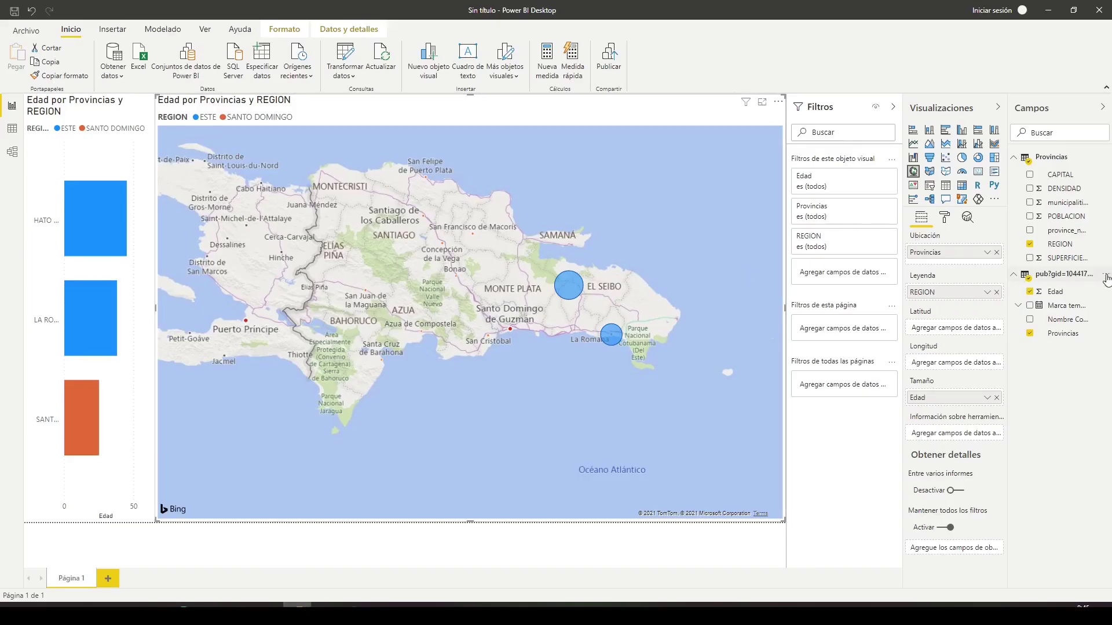
- Refresh the pub?gid form-response table and check the updated map and bars
click(1106, 276)
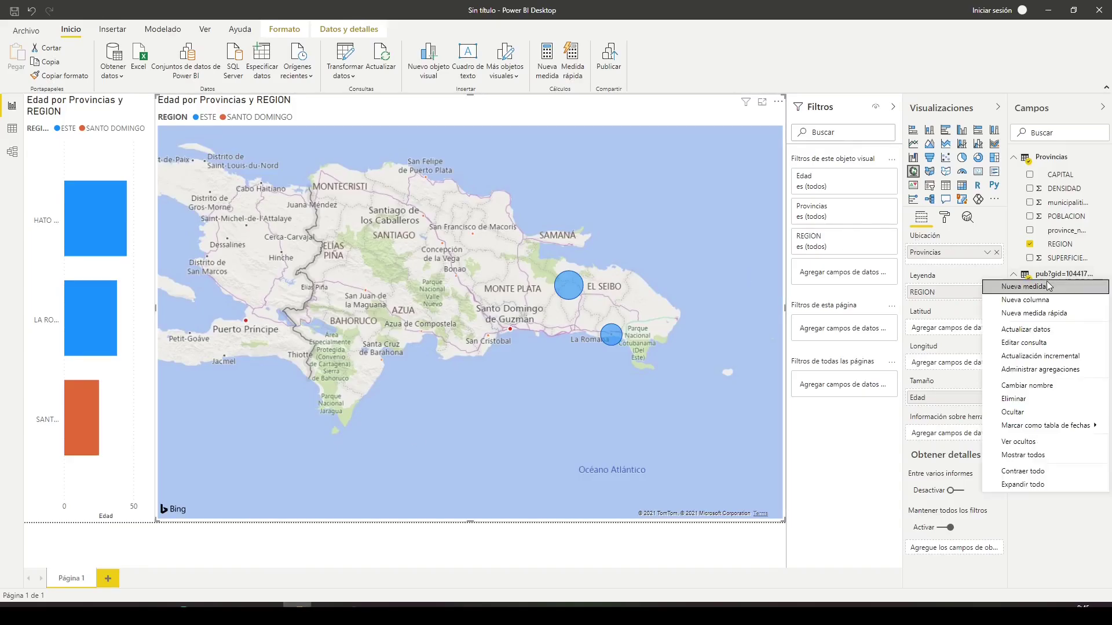
click(1041, 337)
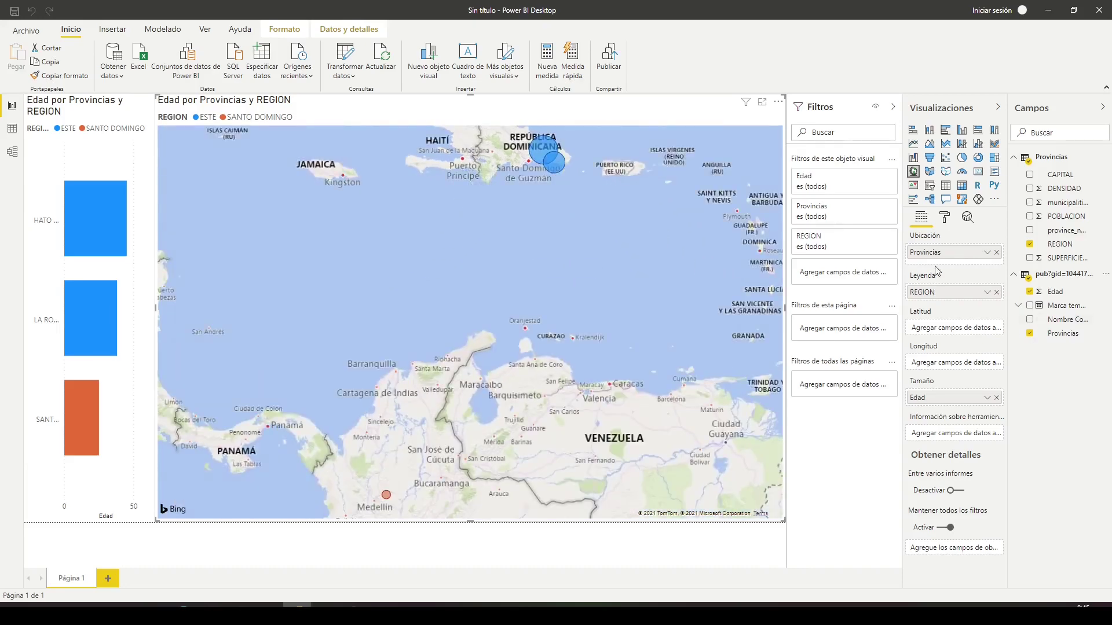
drag(530, 175, 540, 283)
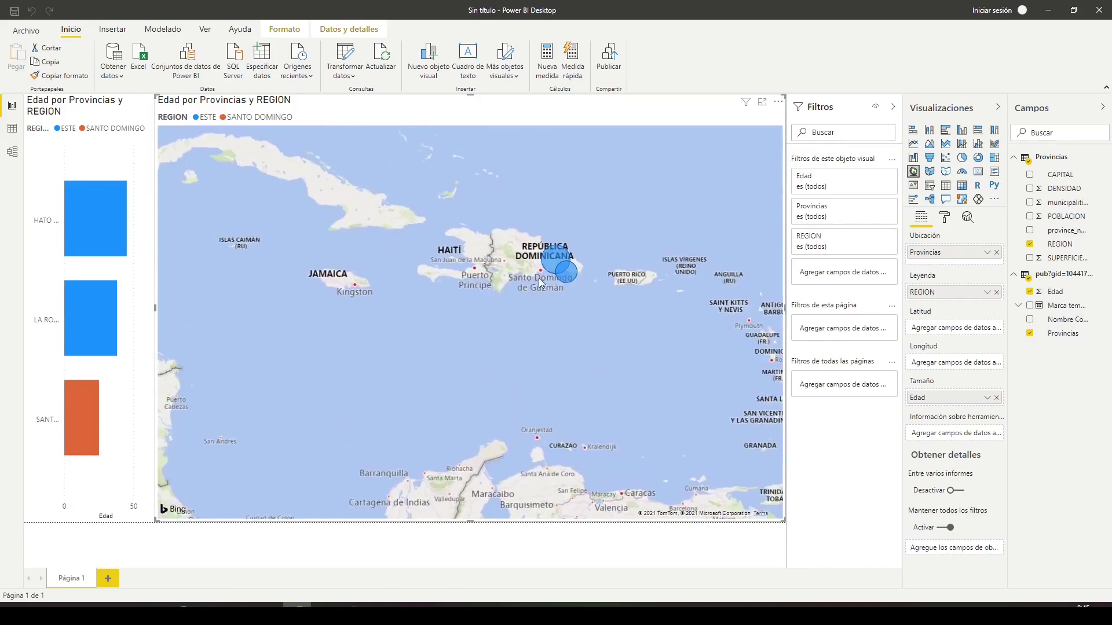
click(81, 408)
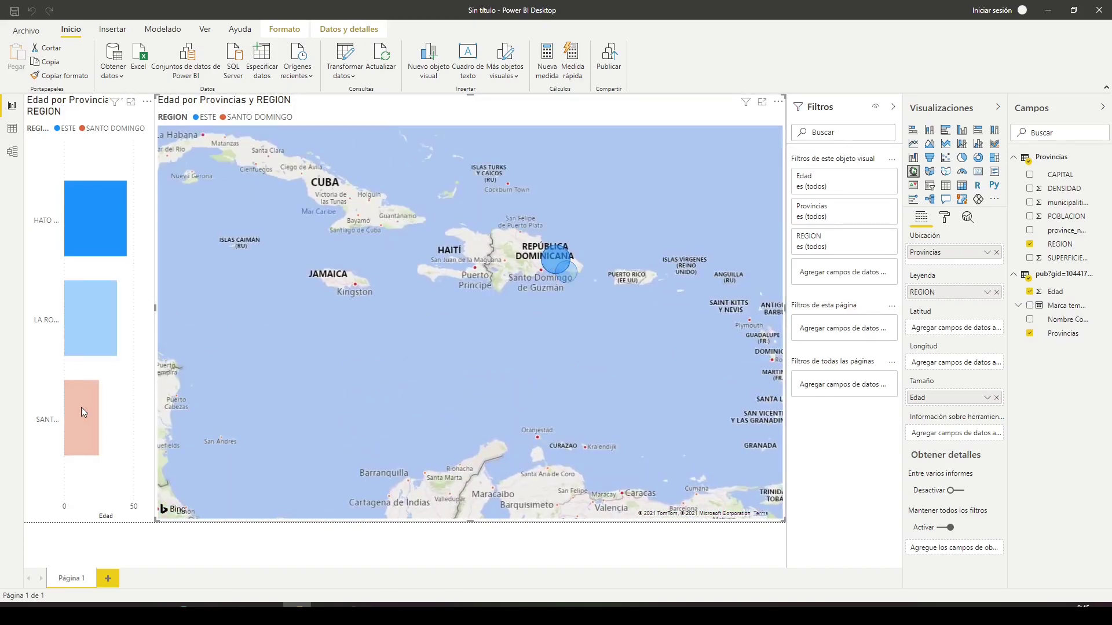
click(133, 314)
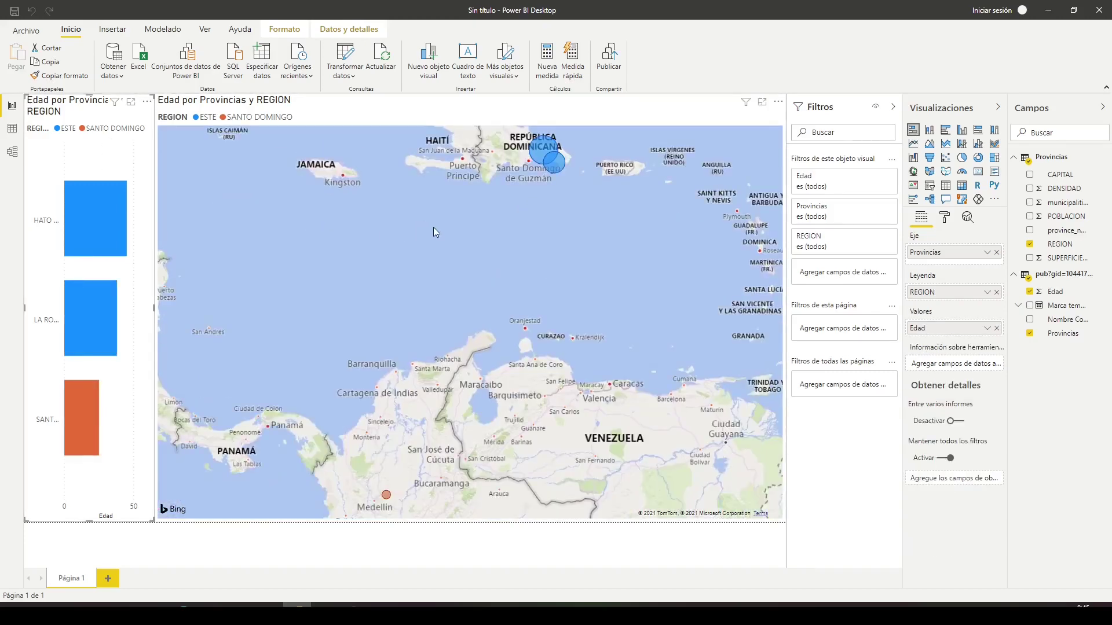
drag(435, 233, 387, 303)
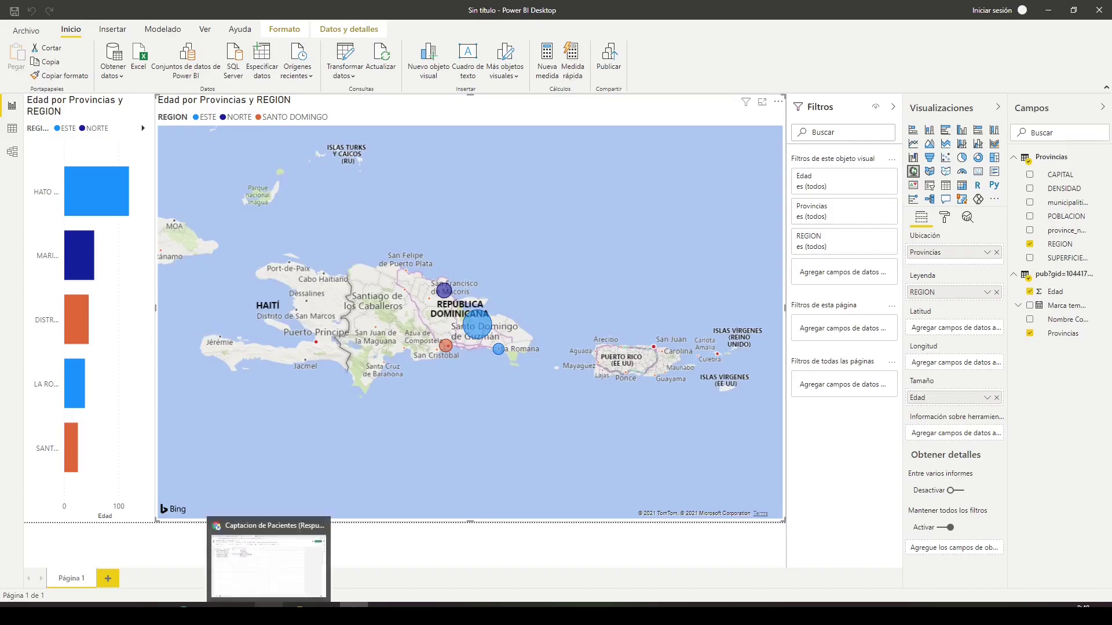
- Check the DISTRITO NACIONAL response row in the Google Sheets responses
click(270, 605)
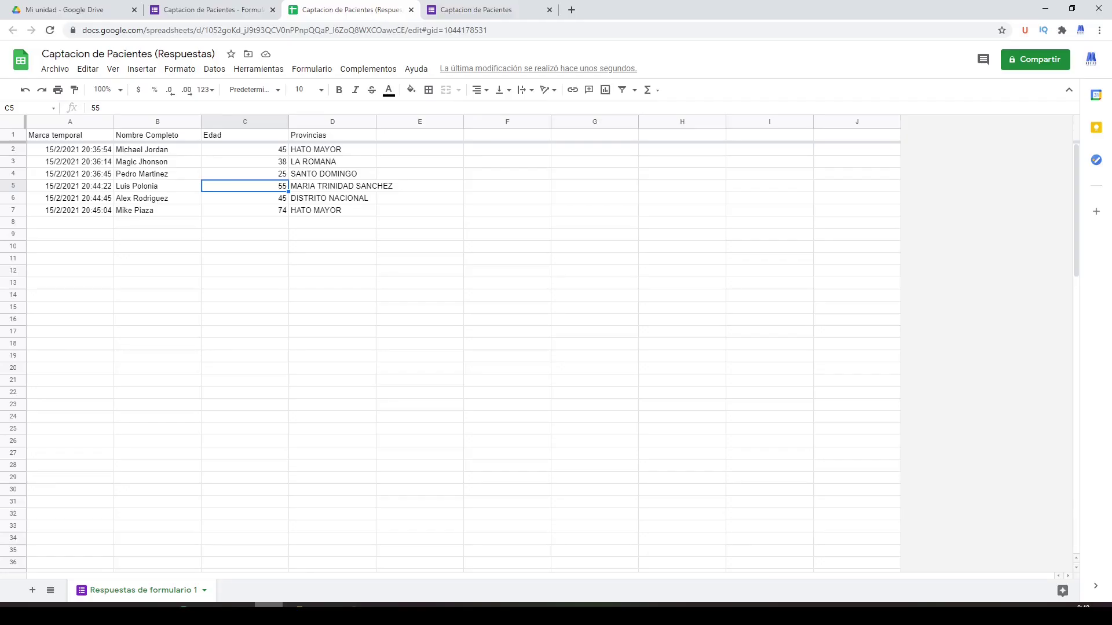
click(313, 201)
shift+click(173, 202)
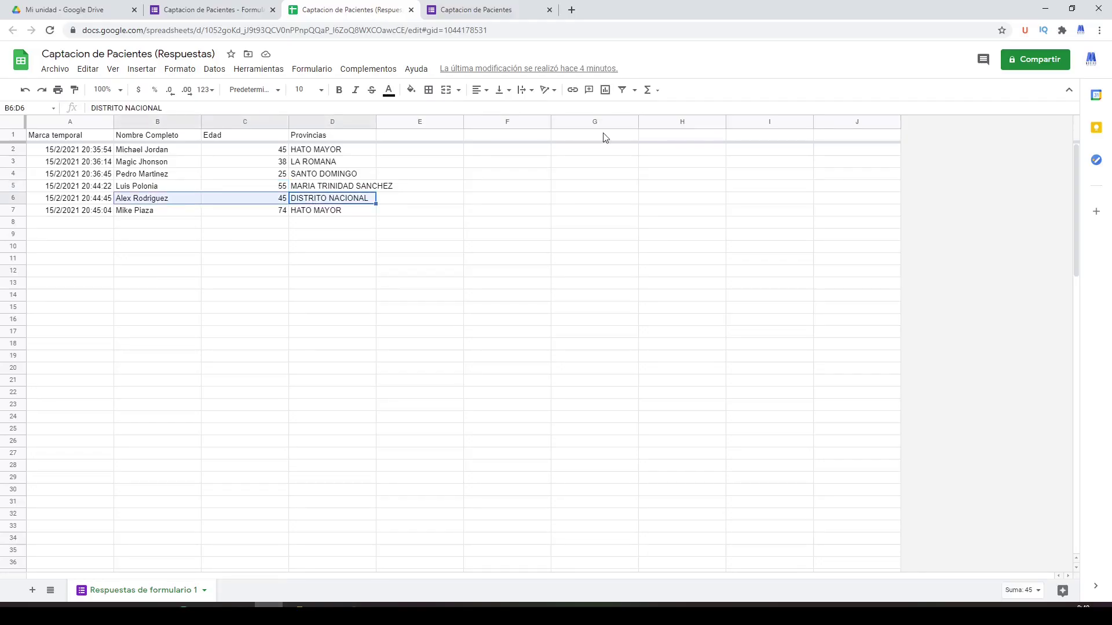
mouse_move(296, 605)
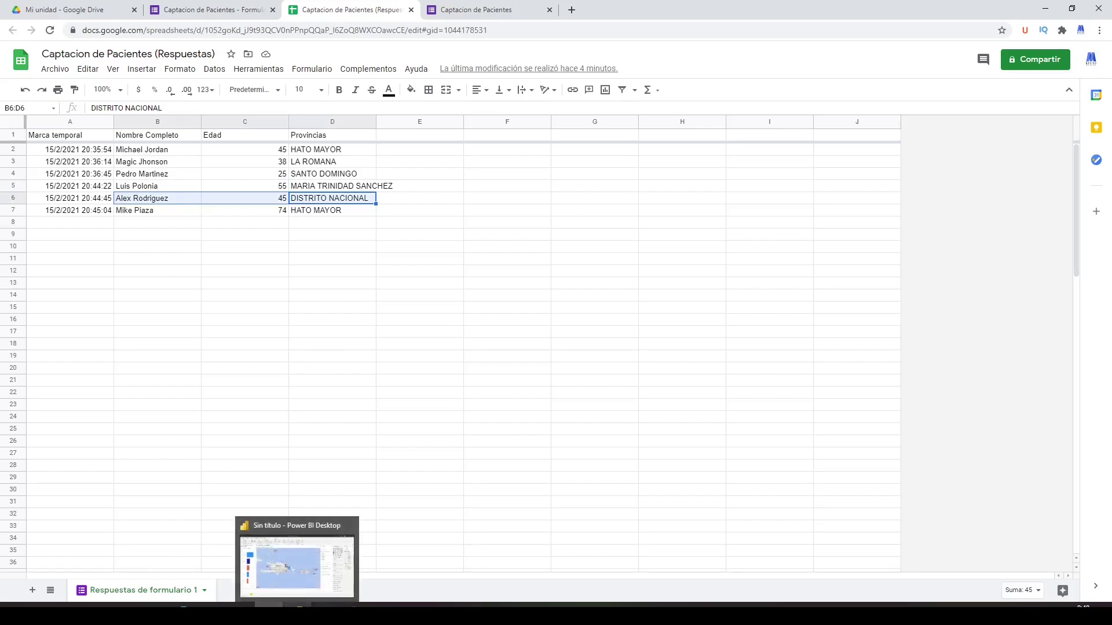
click(296, 565)
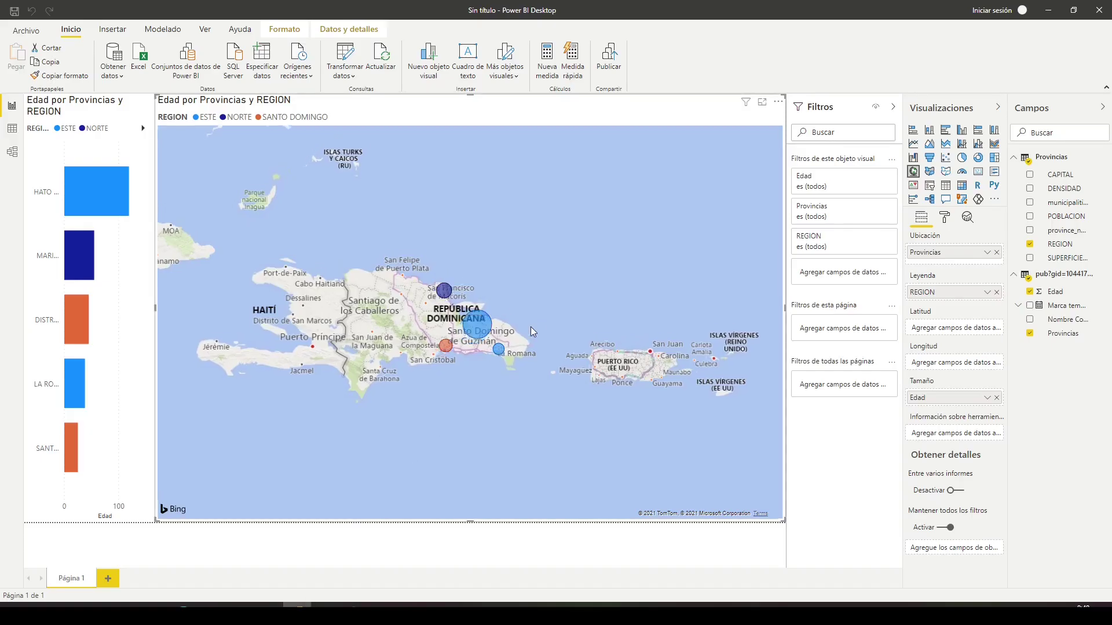